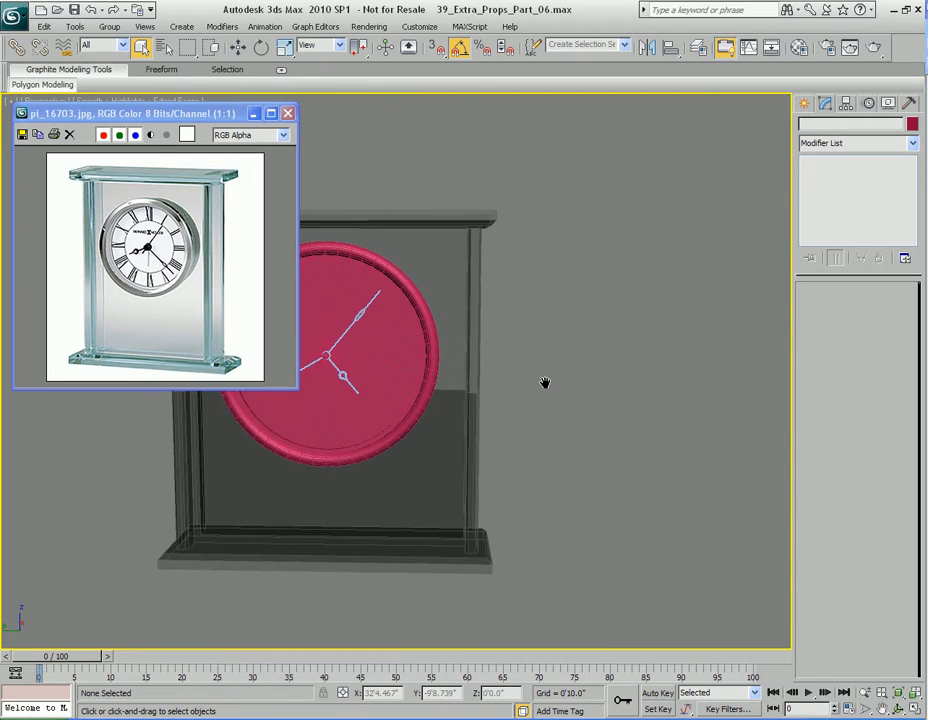
Create a Text spline in the Left view next to the clock
key(z)
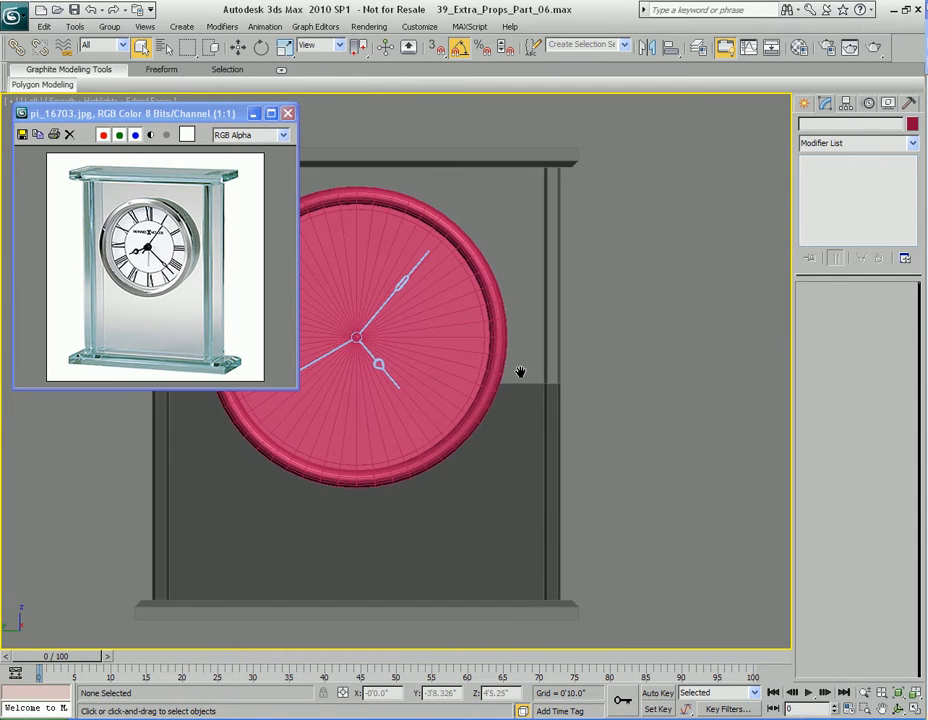
middle_drag(600, 390, 519, 375)
scroll(537, 378, down, 2)
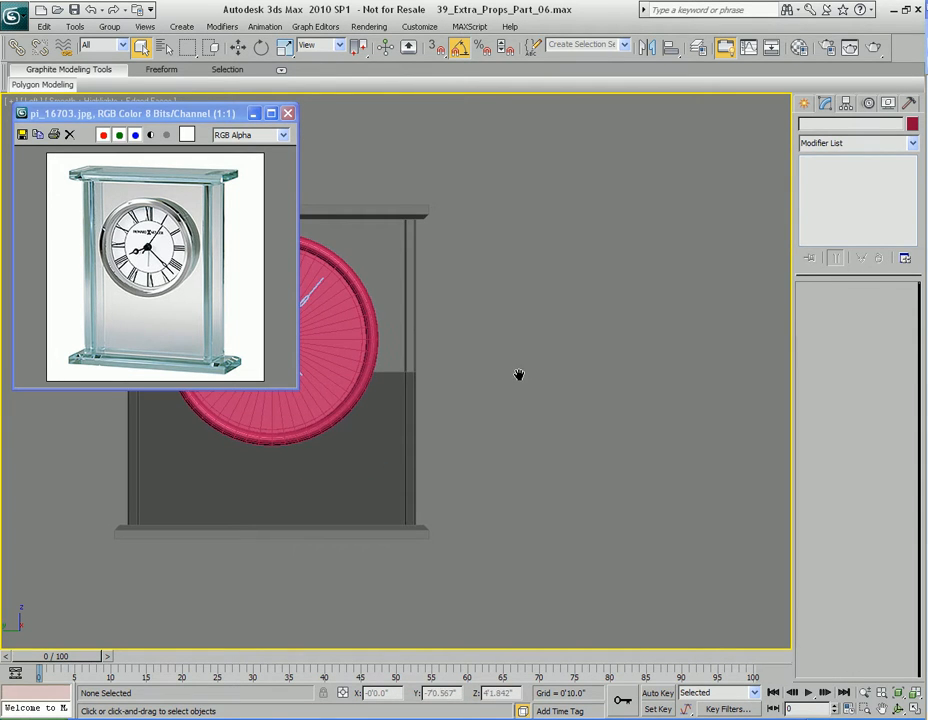
click(804, 103)
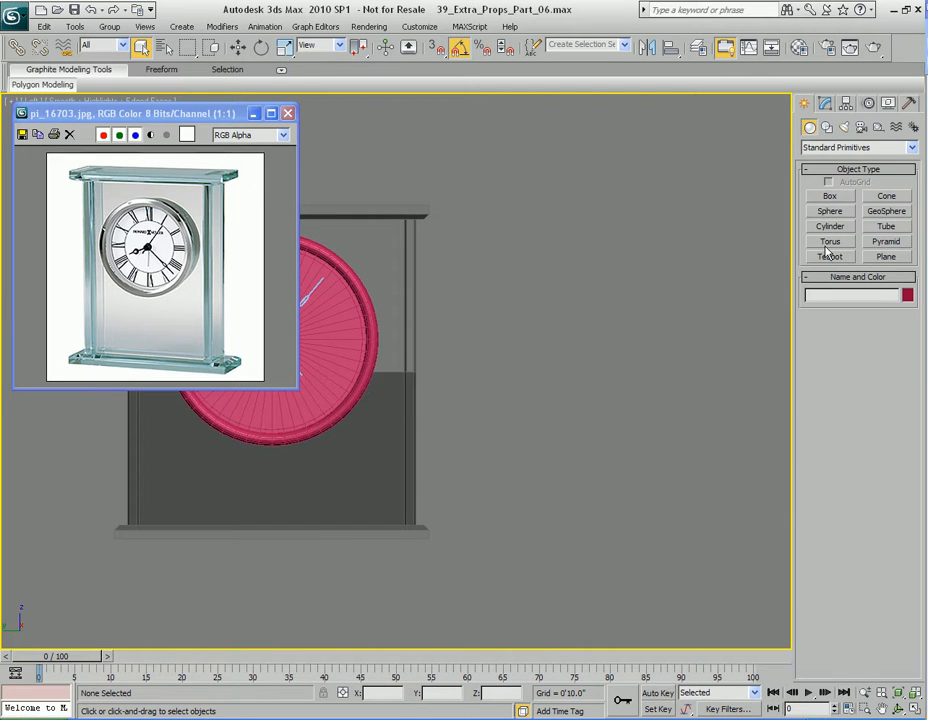
click(826, 128)
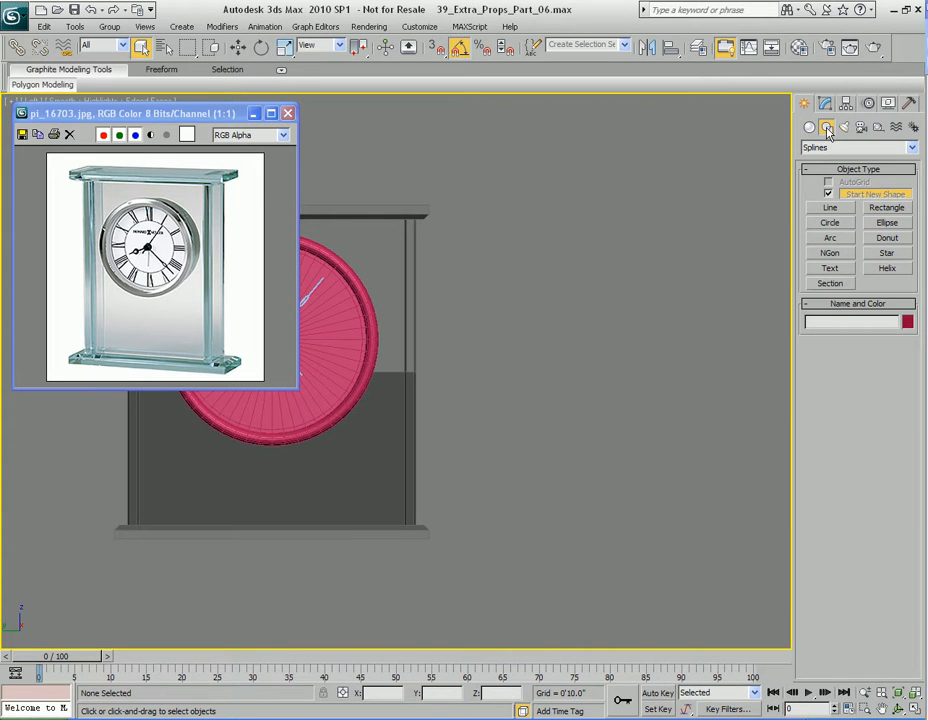
click(830, 268)
click(577, 372)
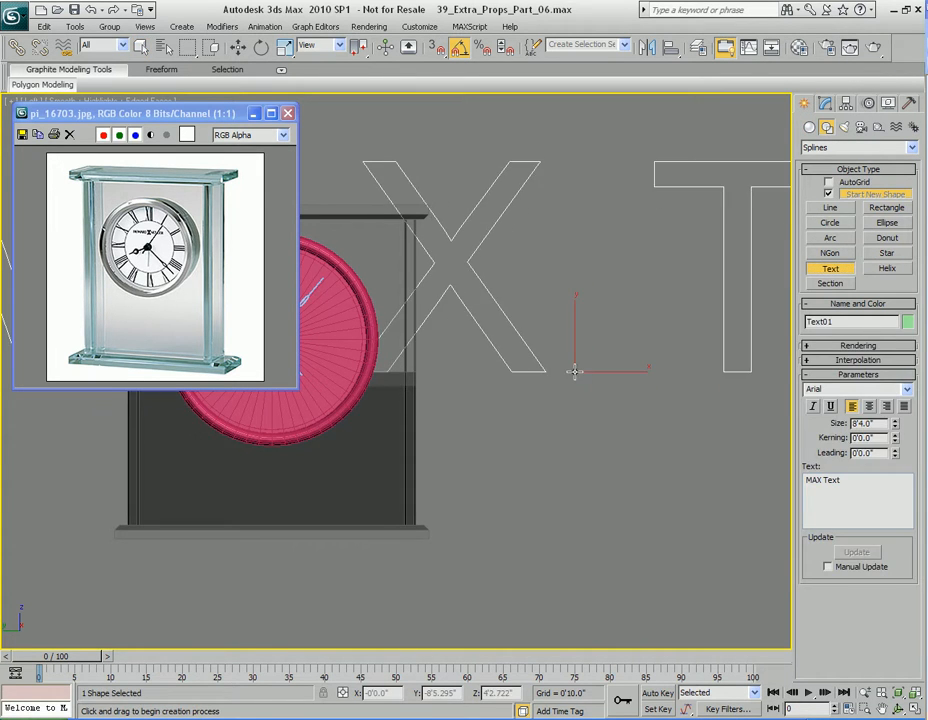
right_click(565, 355)
Replace the text shape's default content with XII
scroll(565, 355, down, 4)
scroll(535, 364, up, 1)
middle_drag(495, 367, 580, 336)
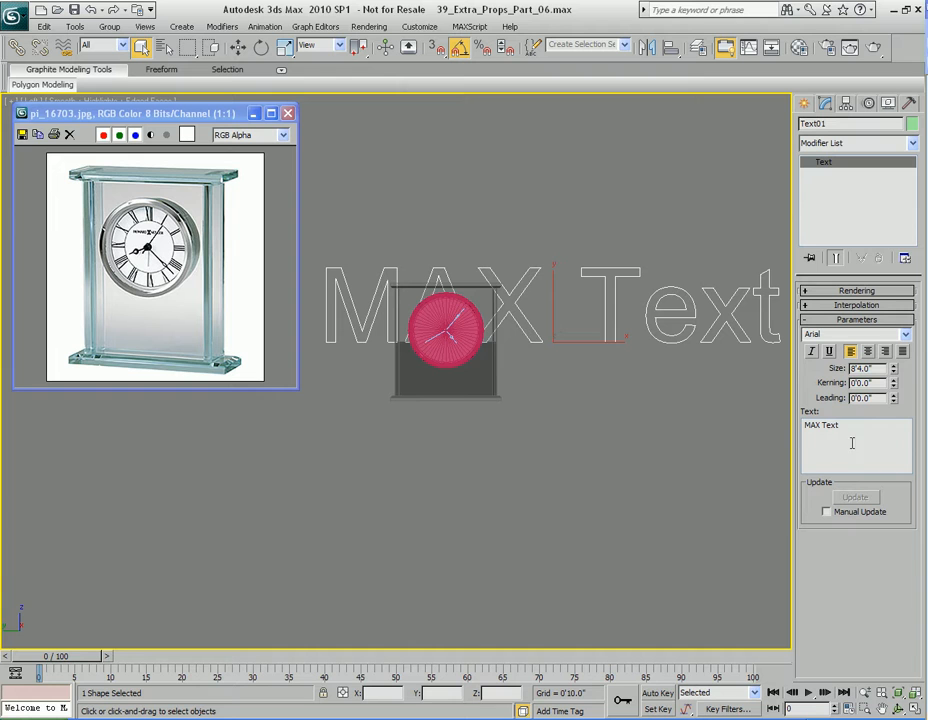
drag(843, 432, 745, 445)
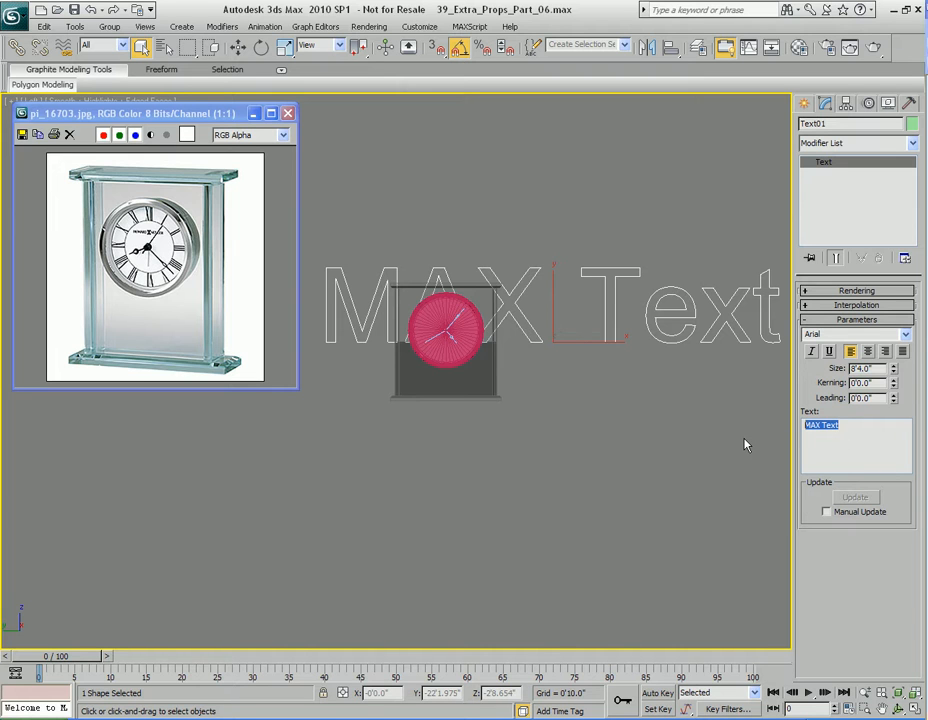
text(XII)
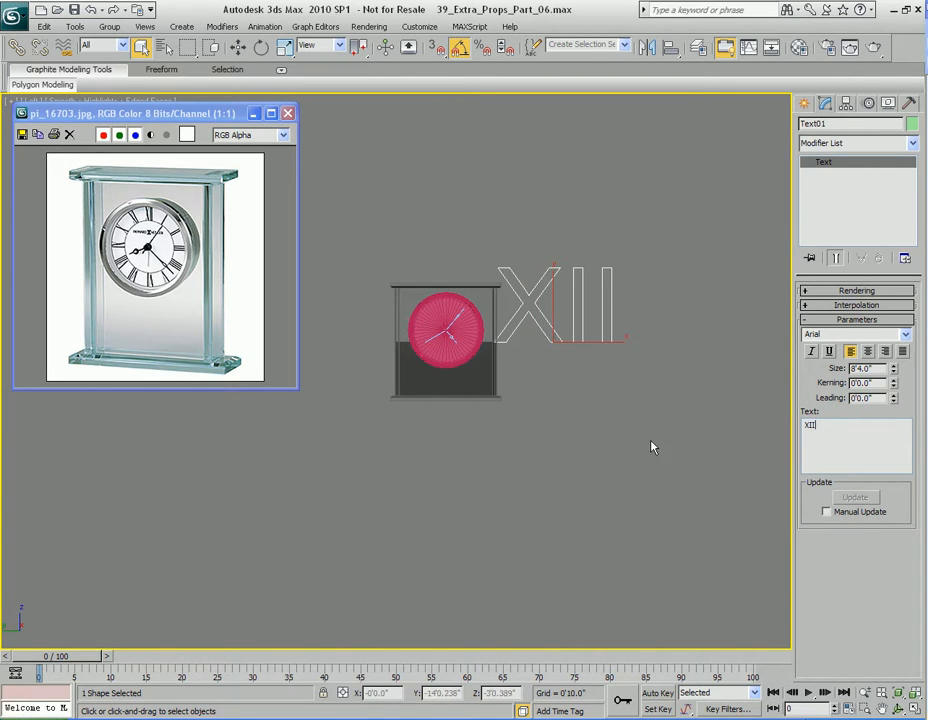
Move the XII text clear of the clock so the whole numeral sits beside it
scroll(601, 416, up, 8)
key(w)
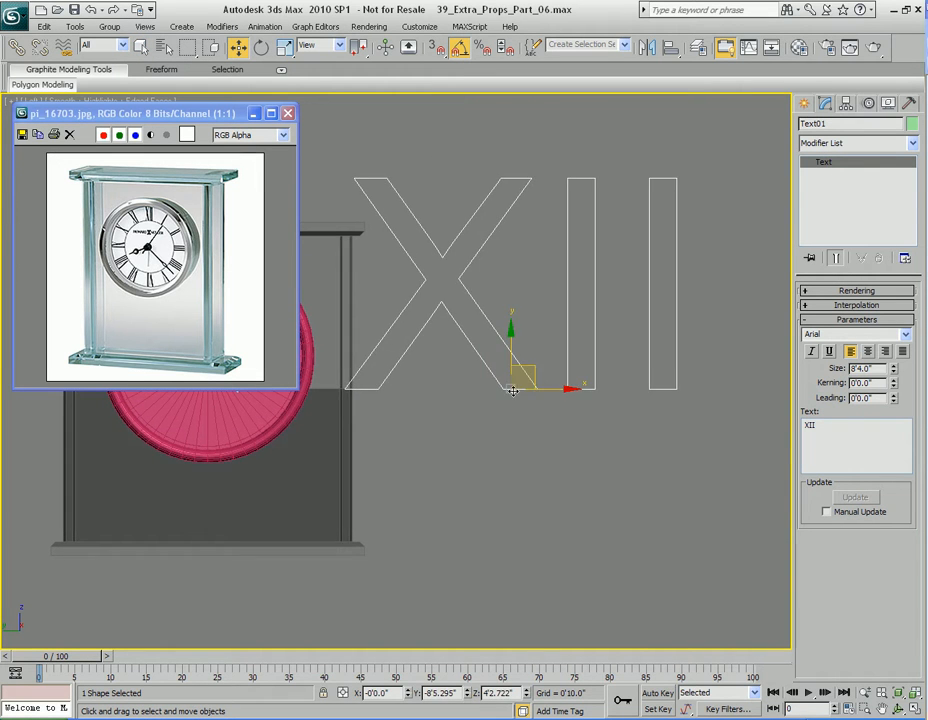
drag(567, 449, 548, 447)
middle_drag(574, 427, 564, 437)
middle_drag(530, 392, 547, 381)
key(q)
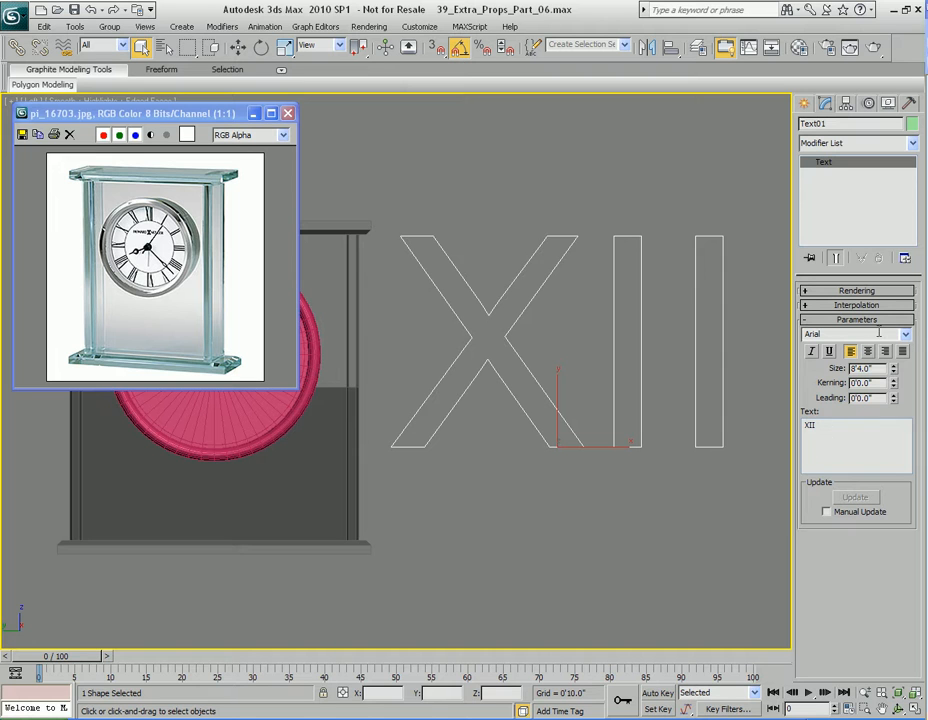
Compare fonts for the XII text with the enlarged clock reference image and set it to Bodoni MT Condensed Bold
key(Down)
key(Down)
key(Down)
key(Down)
key(Down)
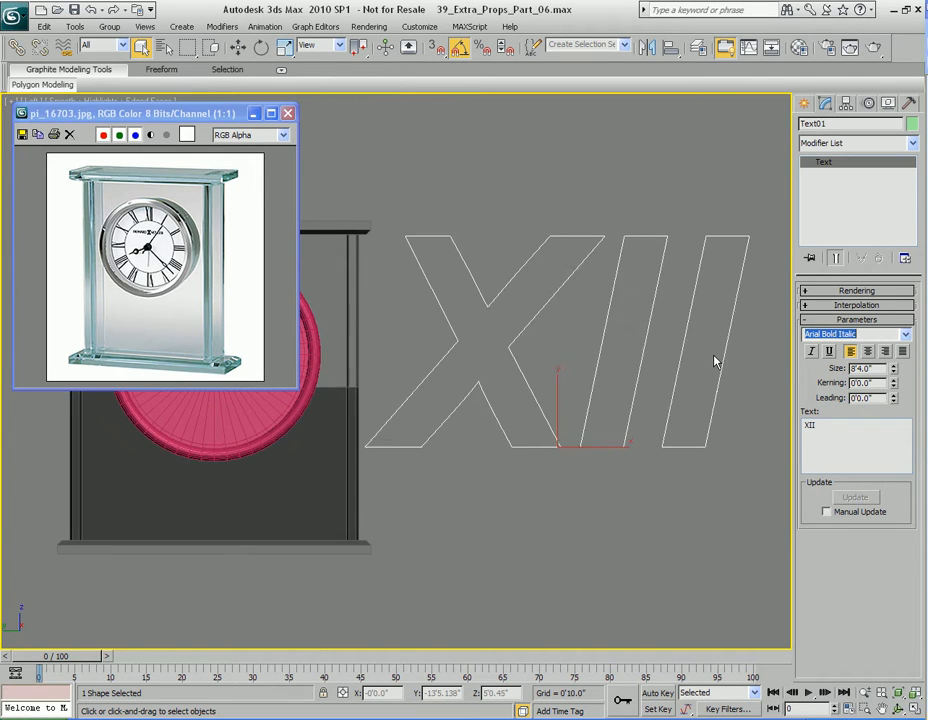
key(Down)
key(Down)
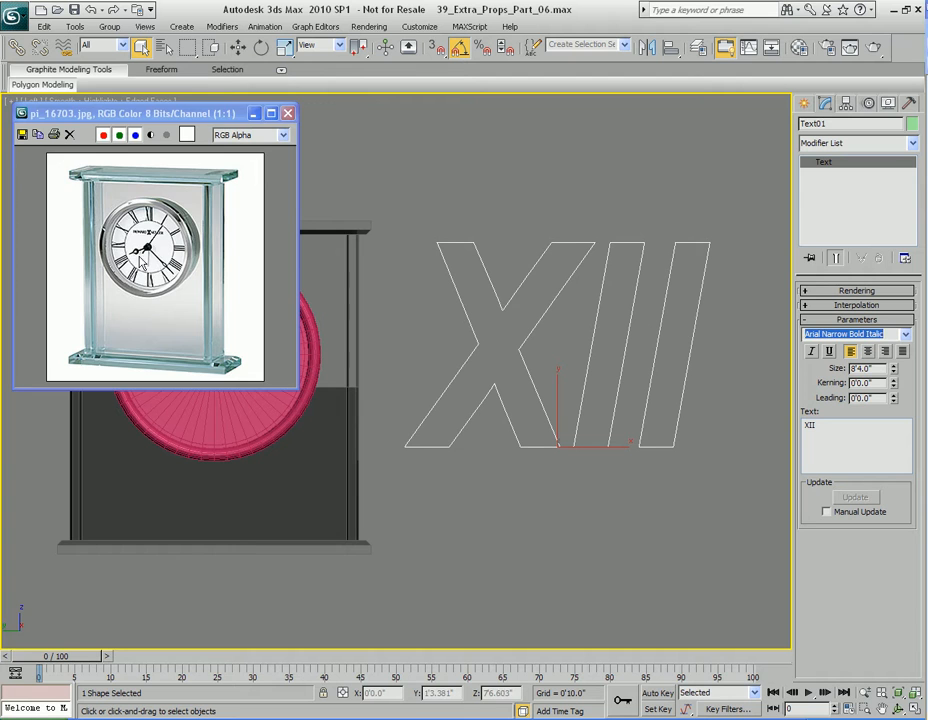
scroll(137, 262, up, 1)
middle_drag(177, 233, 163, 259)
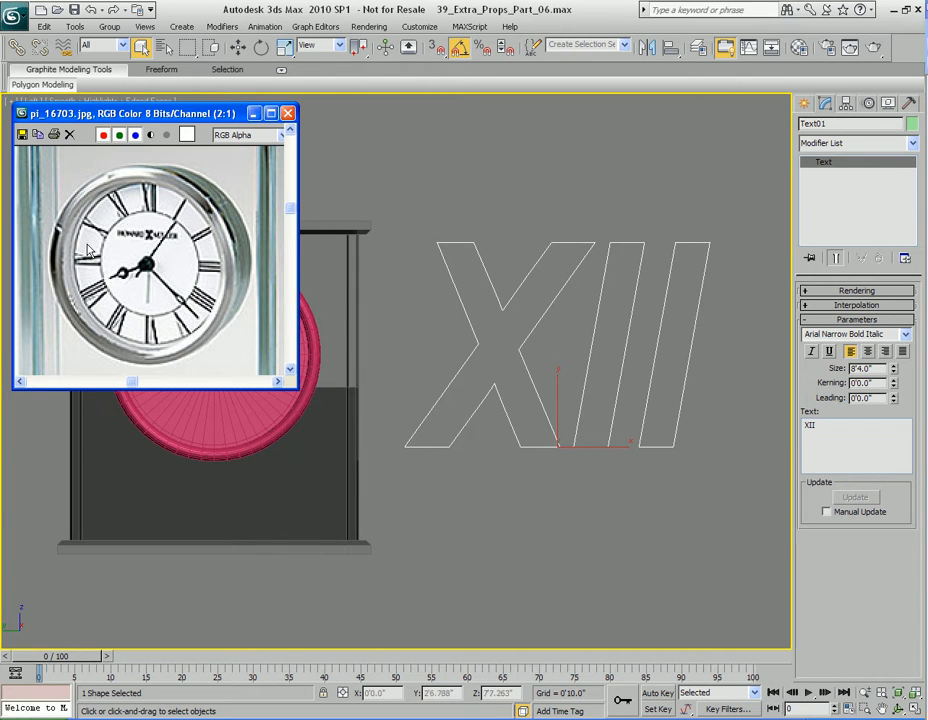
key(Down)
key(Down)
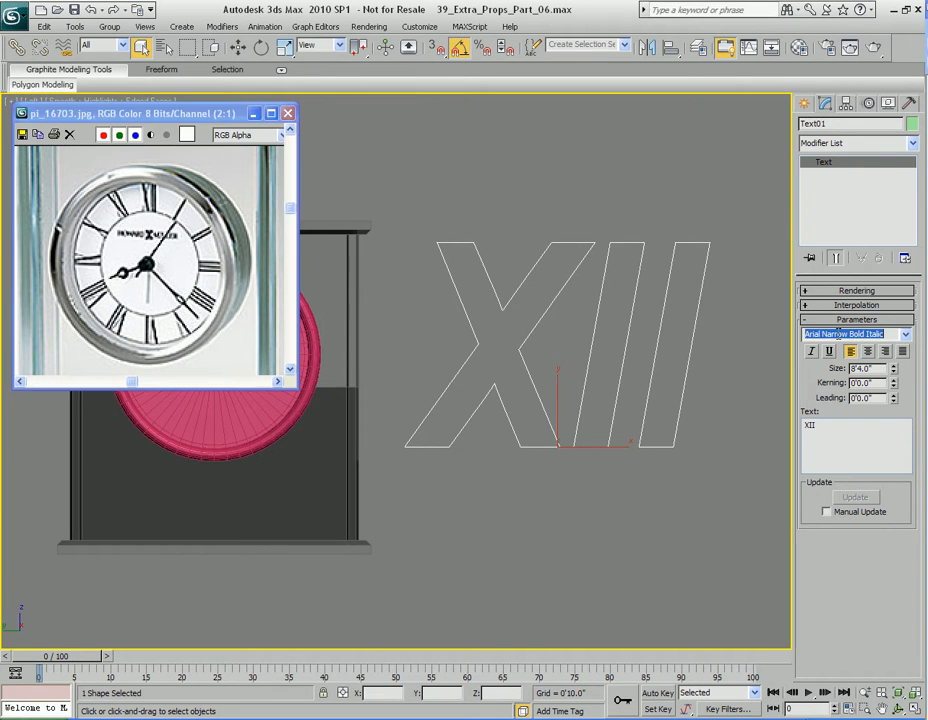
key(Down)
key(Down)
key(Down)
key(Down)
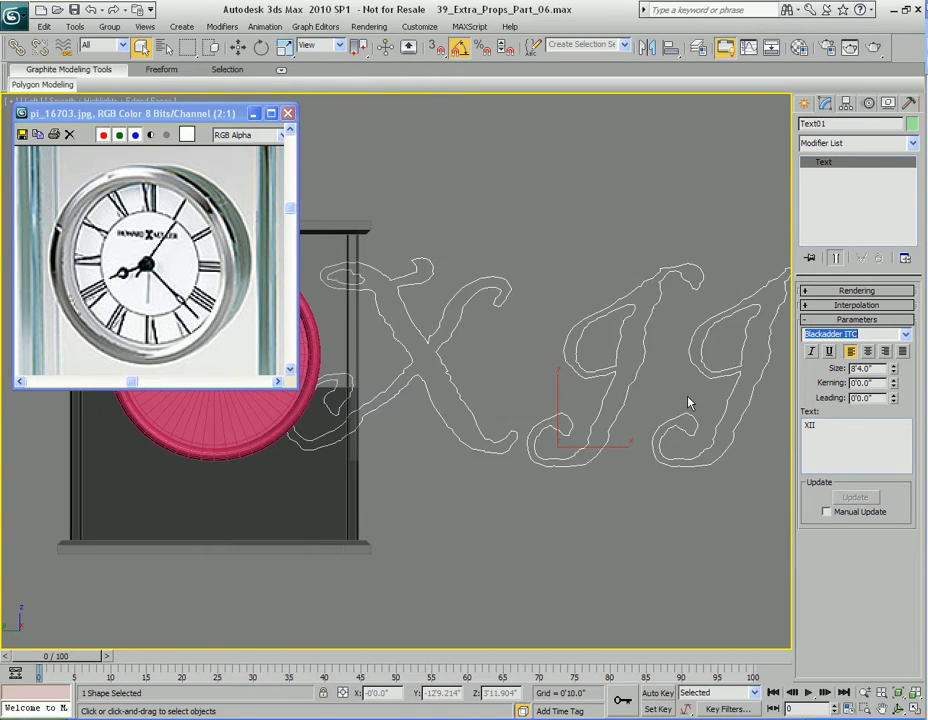
key(Down)
key(Down)
key(Down)
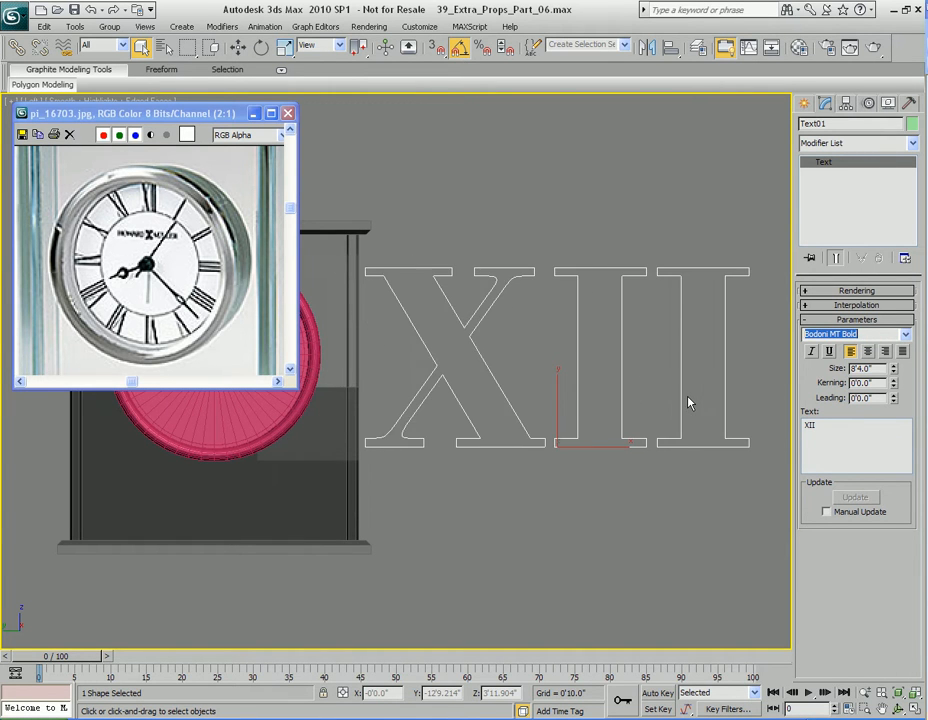
key(Down)
key(Down)
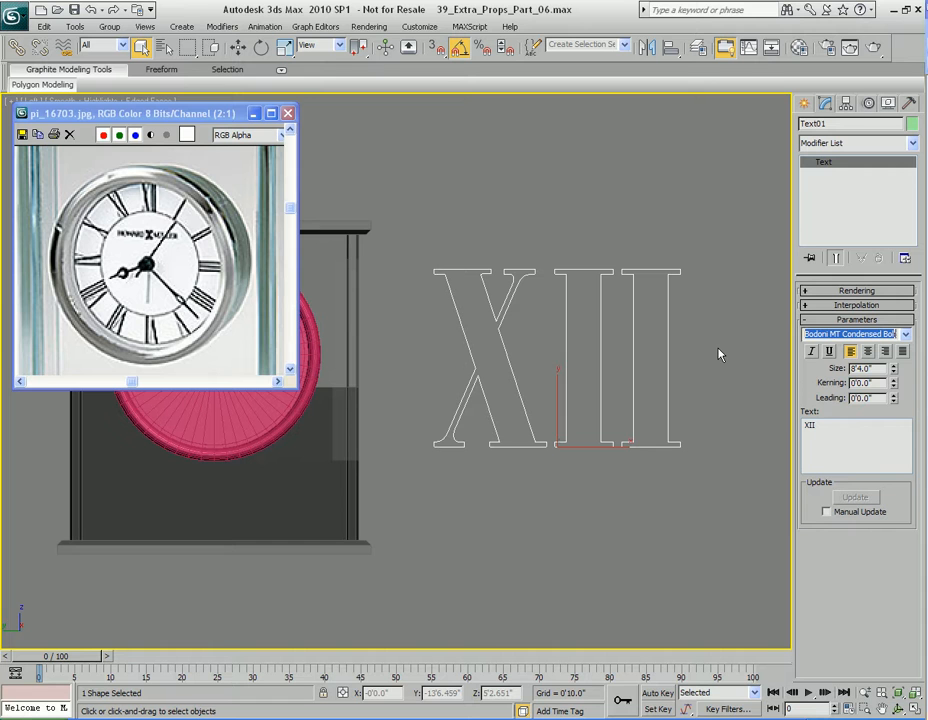
Try to scale the XII text down towards the size of the clock face numerals, and undo the scaling
middle_drag(549, 396, 639, 380)
scroll(560, 384, down, 2)
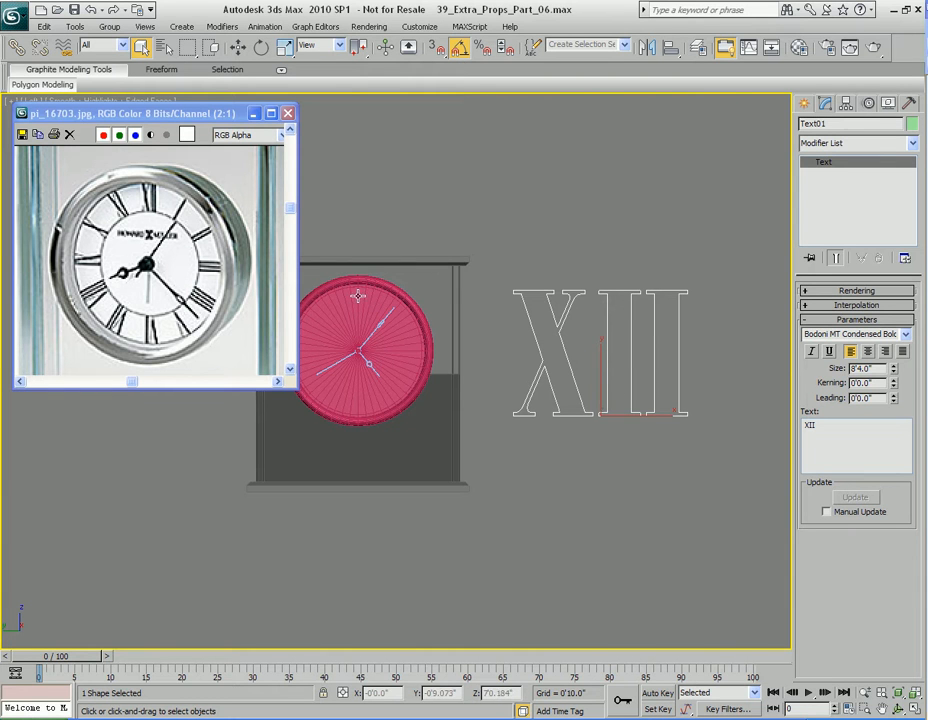
middle_drag(561, 337, 549, 353)
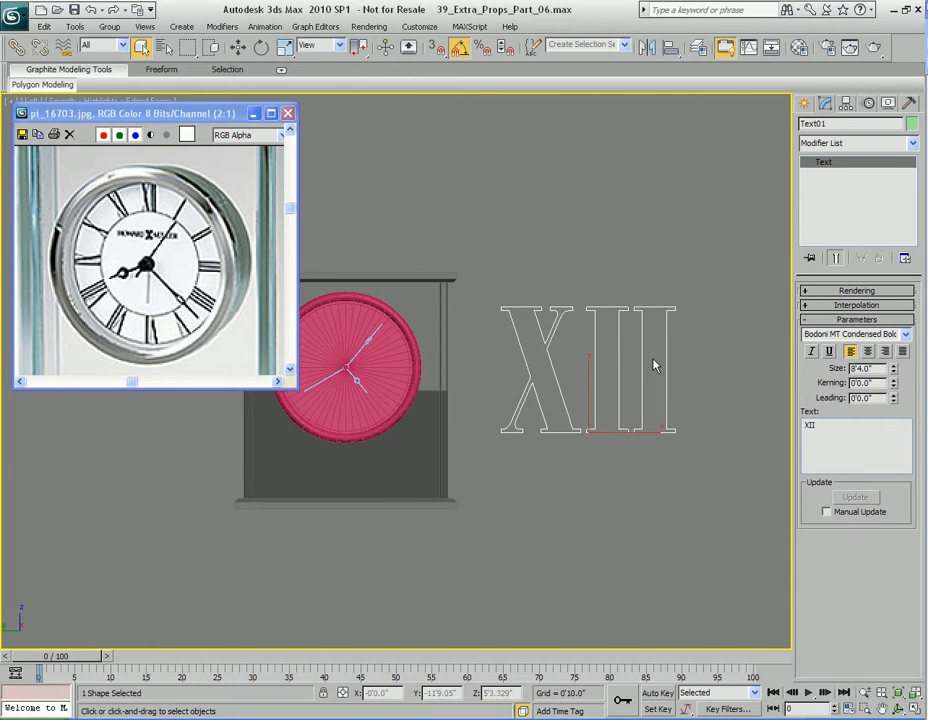
scroll(590, 381, up, 5)
middle_drag(626, 420, 608, 408)
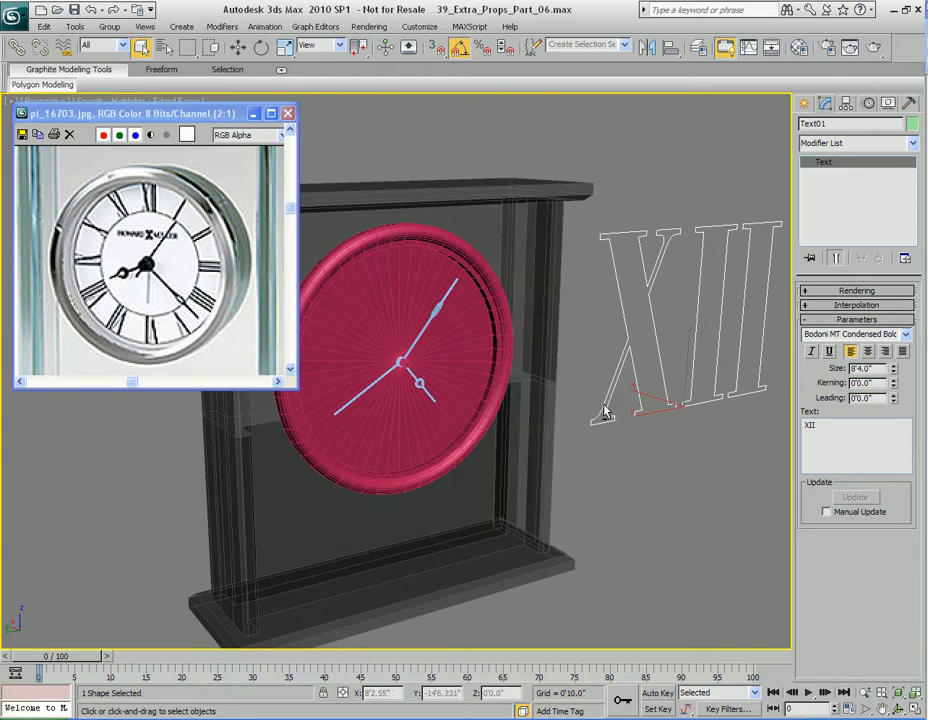
key(r)
drag(675, 379, 681, 428)
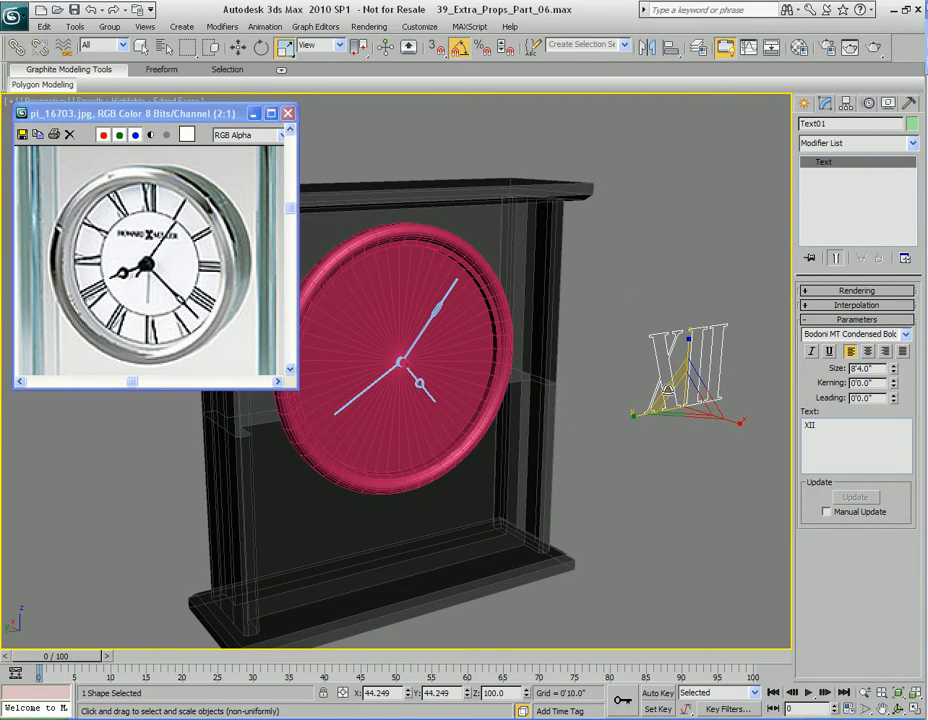
key(ctrl+z)
Reduce the XII text's size to about 1'10.0" and move it onto the clock face above the hands
drag(893, 371, 882, 427)
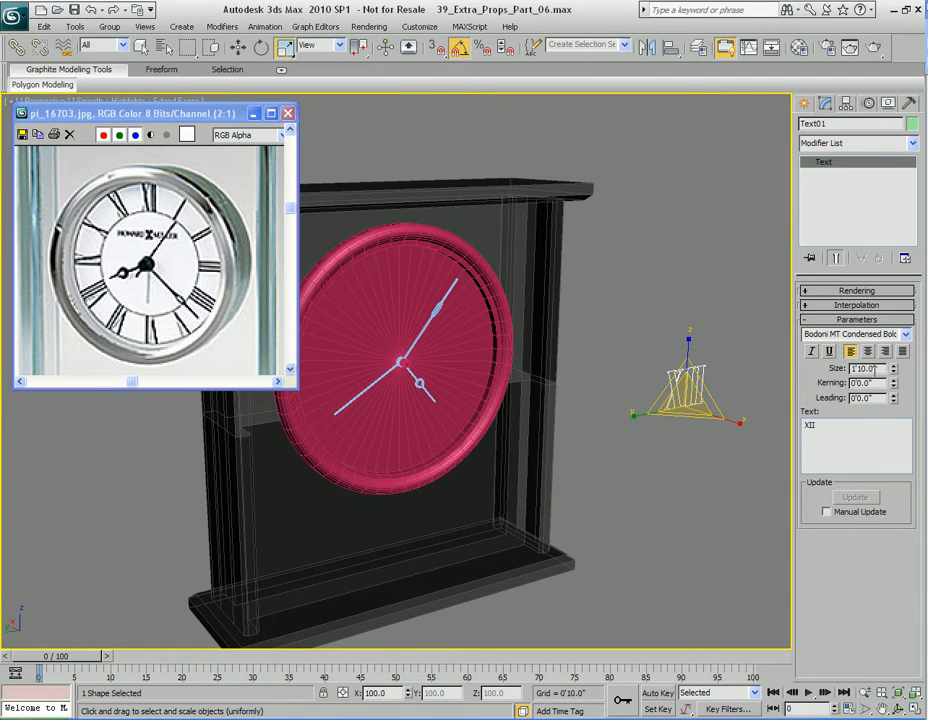
key(w)
drag(662, 410, 391, 303)
alt+middle_drag(418, 304, 406, 256)
drag(406, 256, 458, 255)
alt+middle_drag(458, 255, 613, 326)
drag(458, 362, 415, 319)
middle_drag(503, 303, 559, 334)
Reduce the XII text's size further to 0'8.8"
drag(894, 377, 805, 412)
alt+middle_drag(530, 383, 563, 338)
key(q)
Connect the ring of radial edges on the clock face with 1 segment, 0 pinch and a slide of about -58
middle_drag(649, 382, 618, 353)
click(595, 352)
right_click(625, 300)
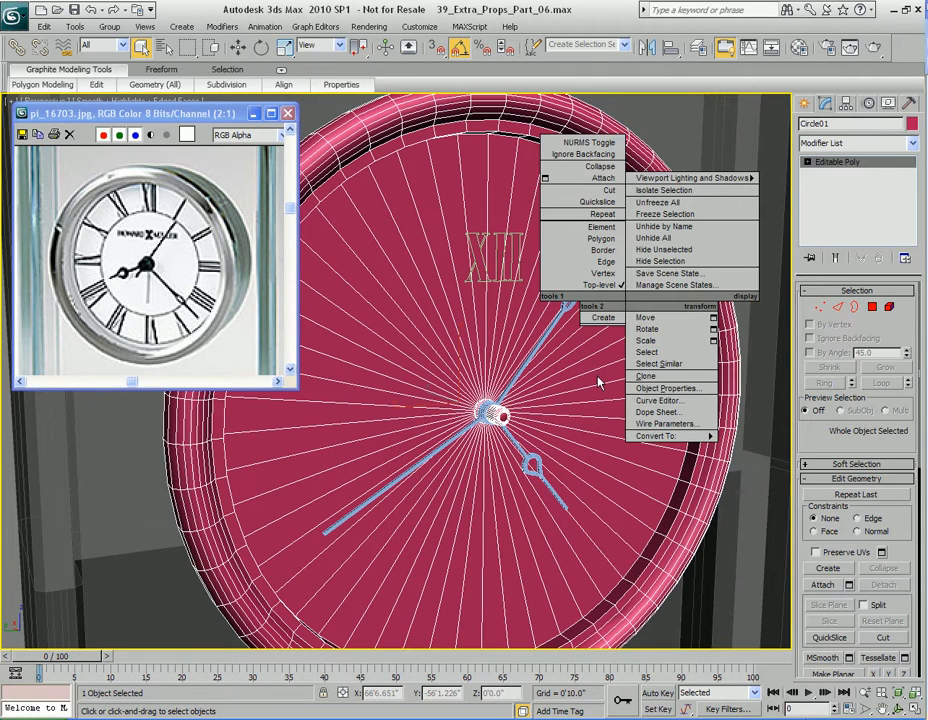
key(Escape)
key(2)
click(613, 325)
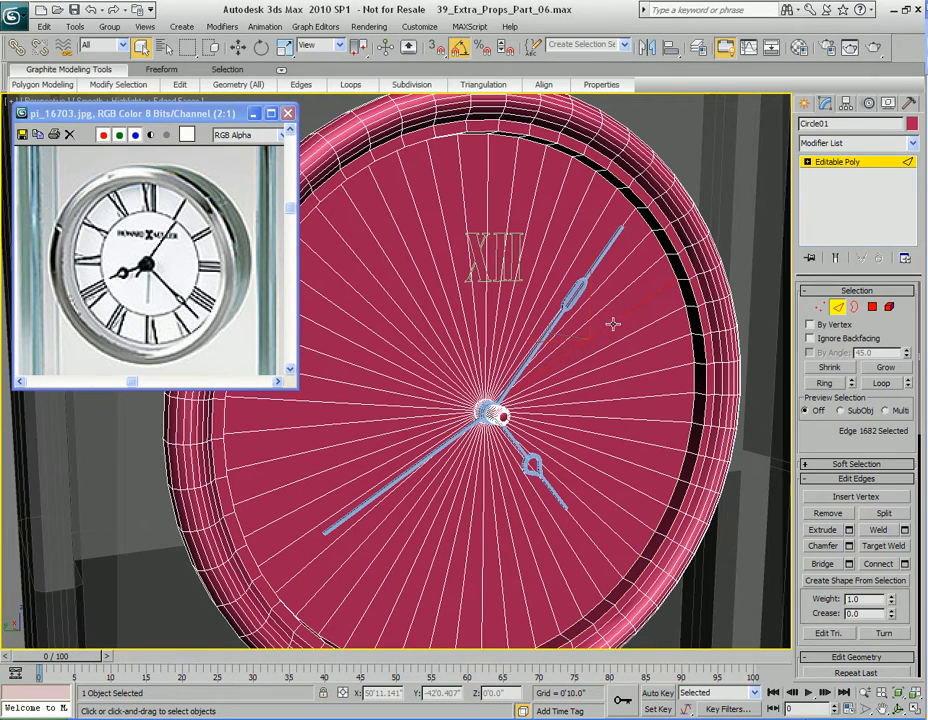
click(824, 382)
right_click(622, 330)
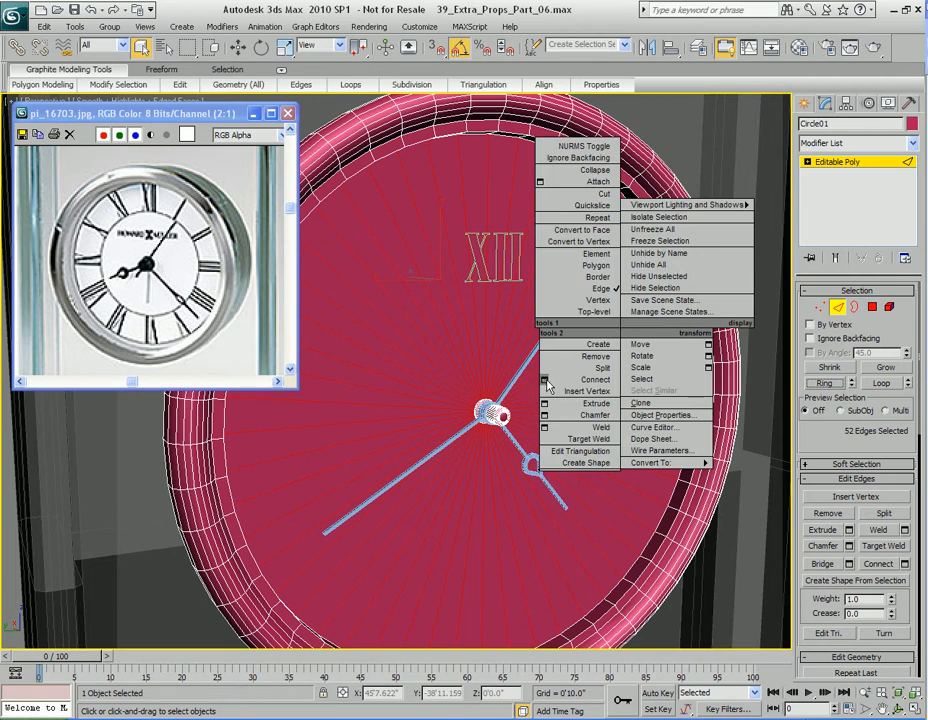
click(566, 373)
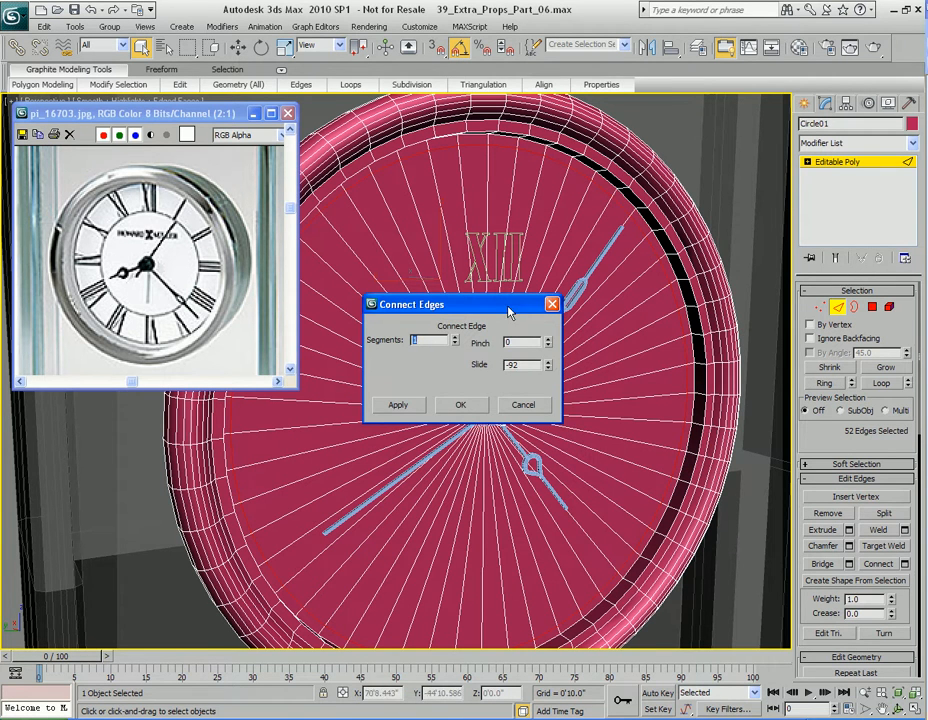
drag(508, 313, 688, 345)
drag(731, 412, 716, 349)
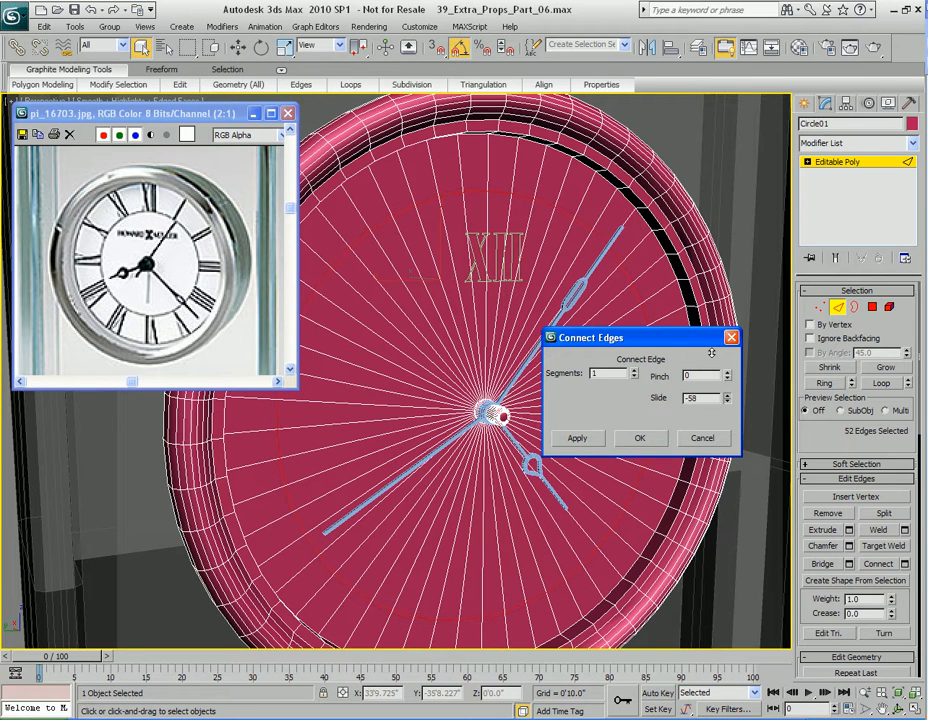
click(640, 440)
Select the XII text for moving and set its transform center to the selection center
alt+middle_drag(600, 431, 478, 243)
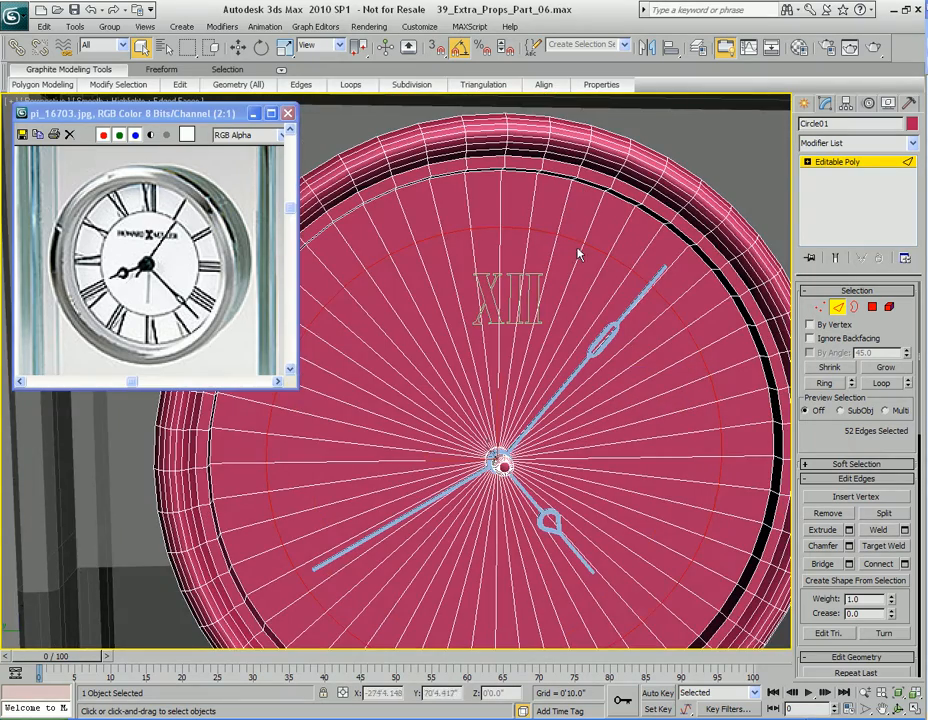
scroll(559, 305, up, 8)
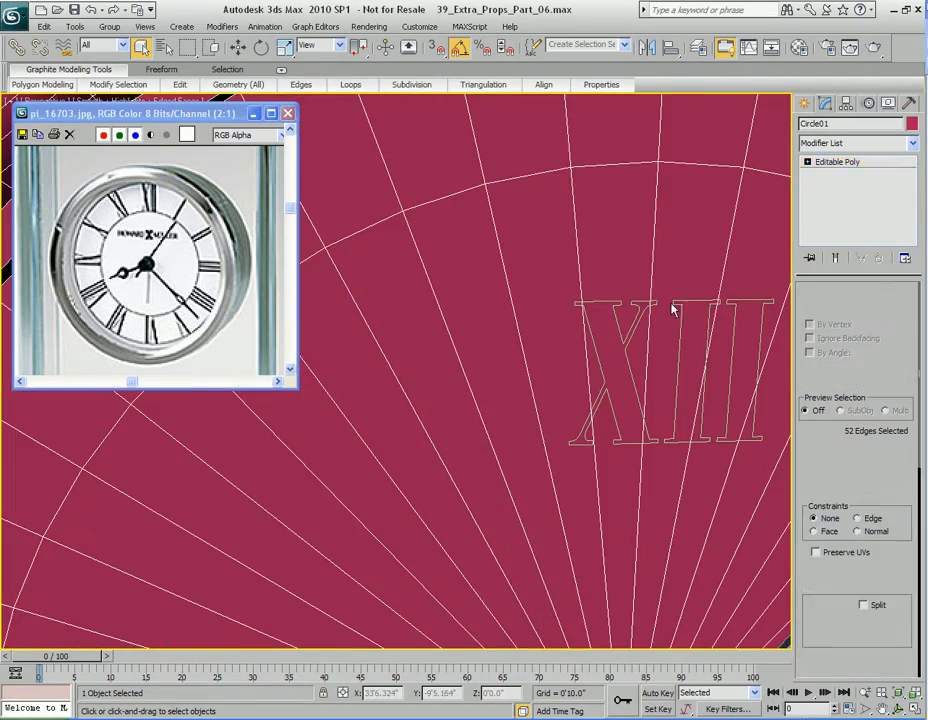
click(677, 302)
scroll(710, 305, down, 4)
middle_drag(702, 306, 563, 360)
key(w)
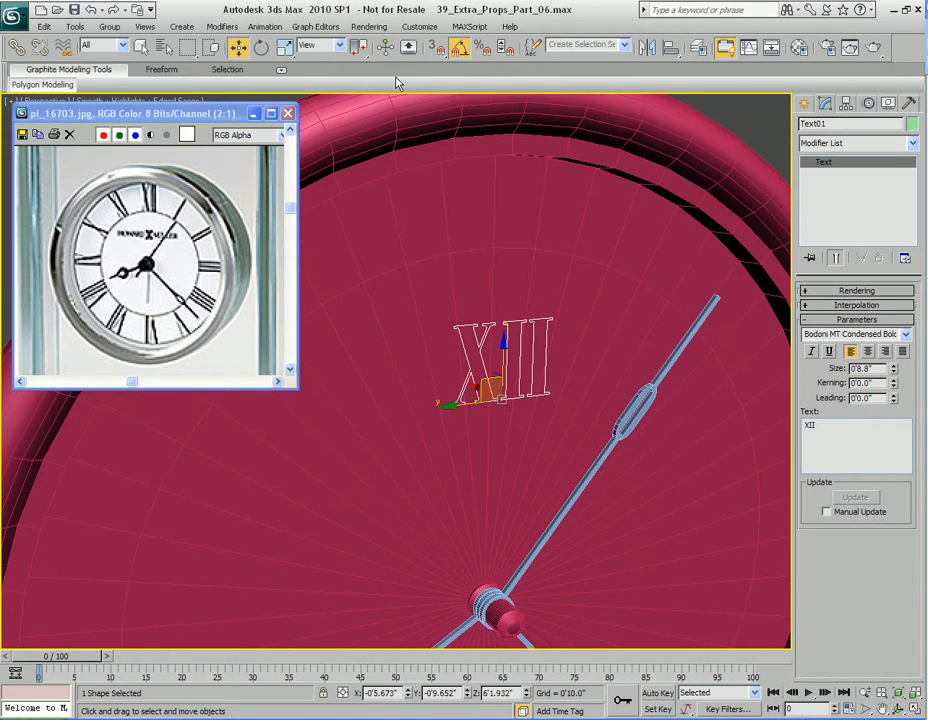
drag(364, 50, 362, 92)
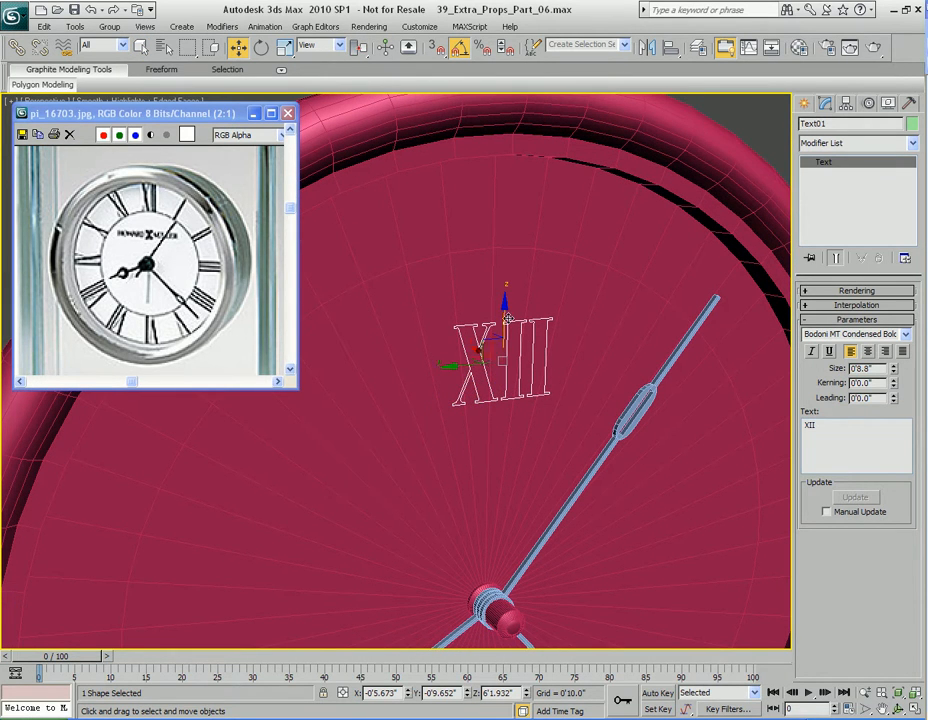
Undo a trial move of the XII text and turn on 3D snapping with Vertex as the snap type
scroll(417, 200, up, 3)
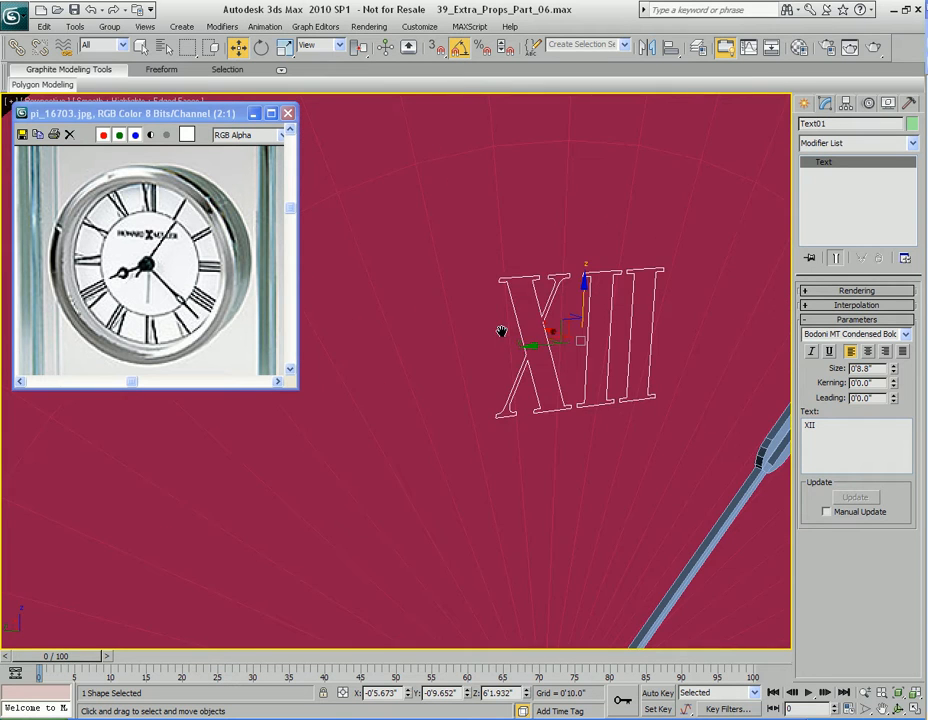
drag(553, 404, 538, 335)
key(s)
key(ctrl+z)
middle_drag(566, 414, 545, 430)
shift+right_click(676, 361)
click(630, 321)
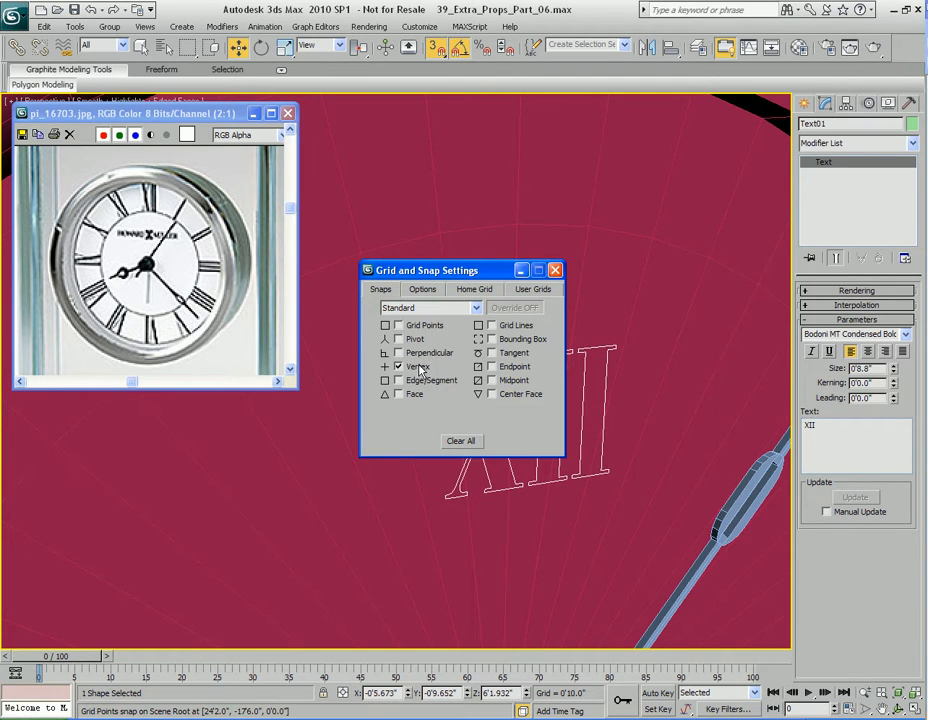
click(555, 271)
Move the XII text so its center snaps to the topmost vertex of the clock face's new edge circle
middle_drag(551, 331, 546, 356)
drag(526, 447, 507, 248)
scroll(520, 300, down, 5)
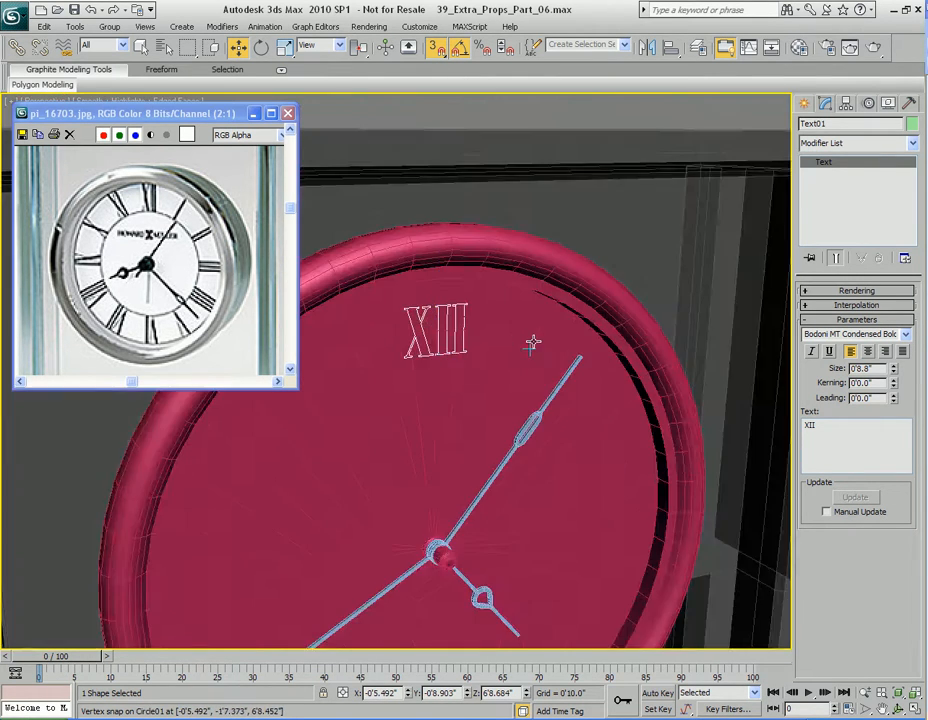
key(q)
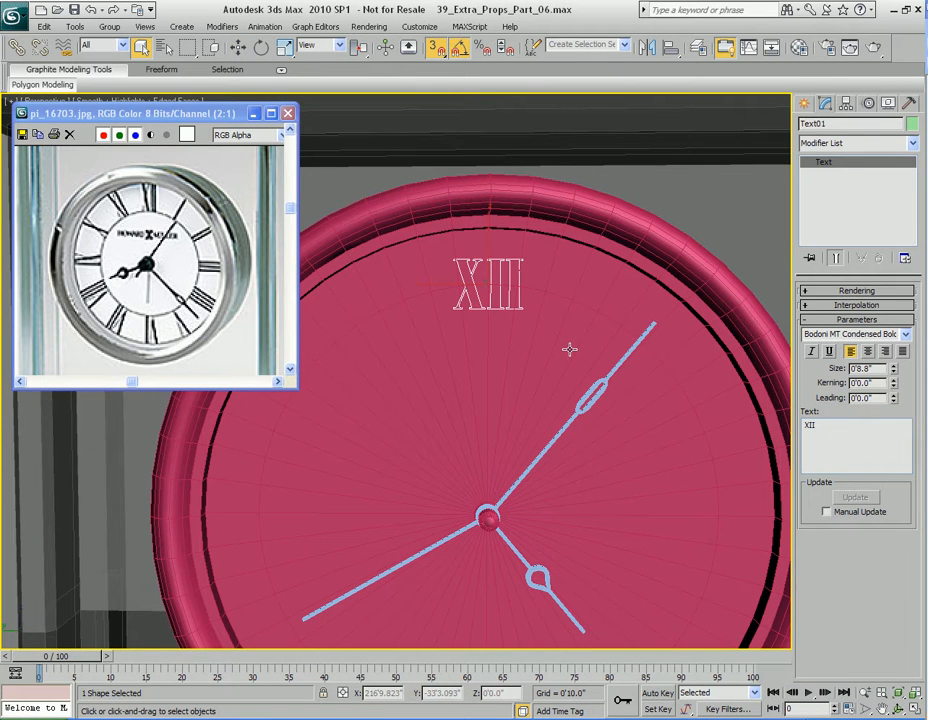
Select the round end-cap polygon of the clock's central hand pin in polygon mode
alt+middle_drag(549, 410, 589, 214)
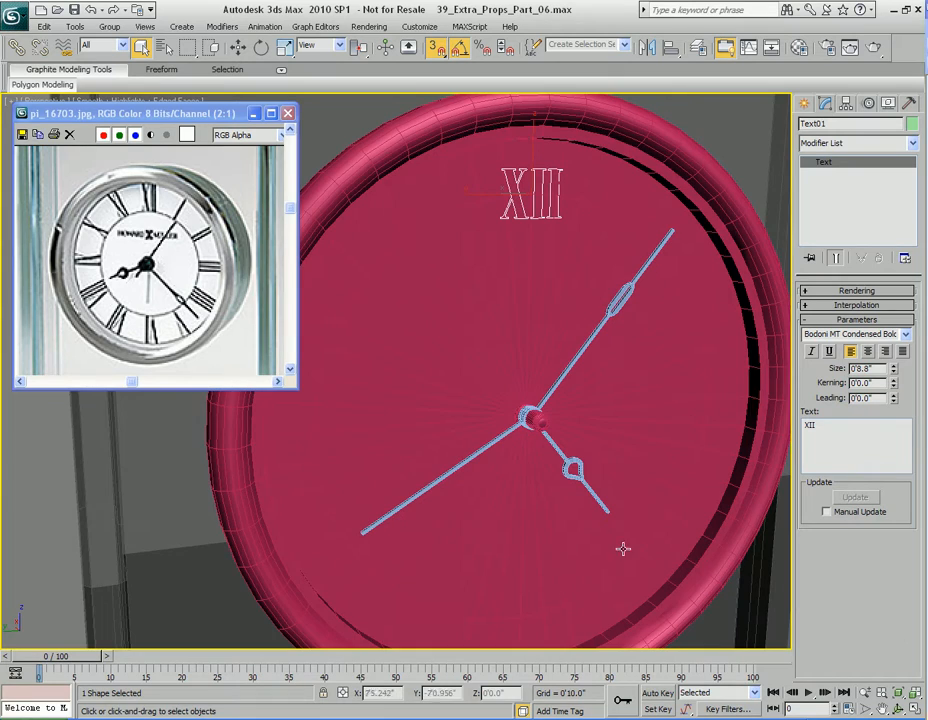
middle_drag(577, 294, 547, 391)
key(w)
scroll(560, 398, up, 4)
middle_drag(600, 425, 540, 341)
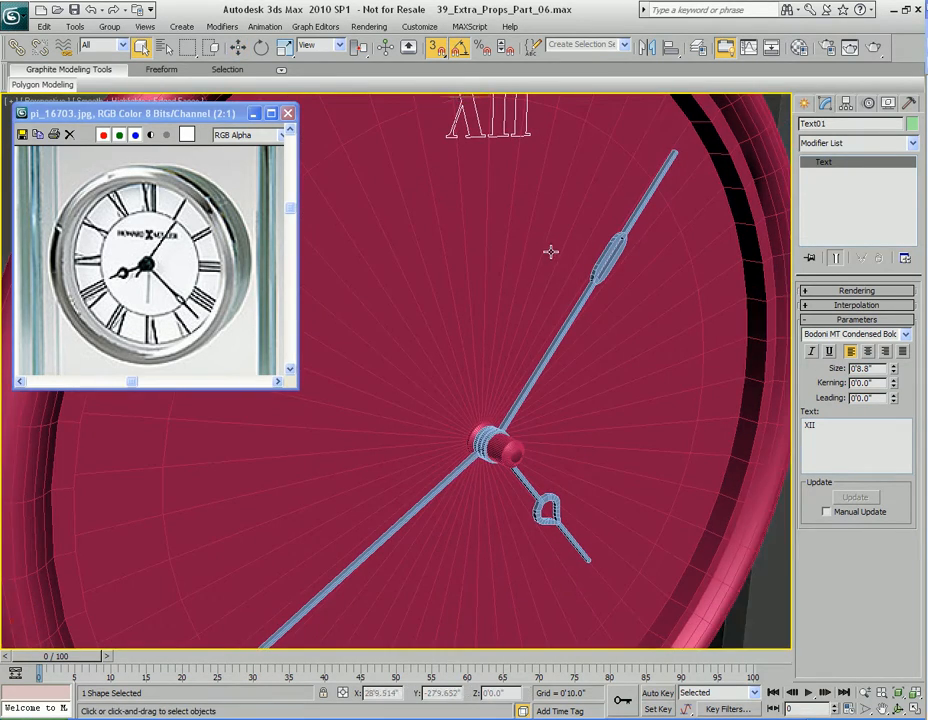
key(q)
click(551, 258)
middle_drag(578, 440, 573, 377)
scroll(575, 332, up, 5)
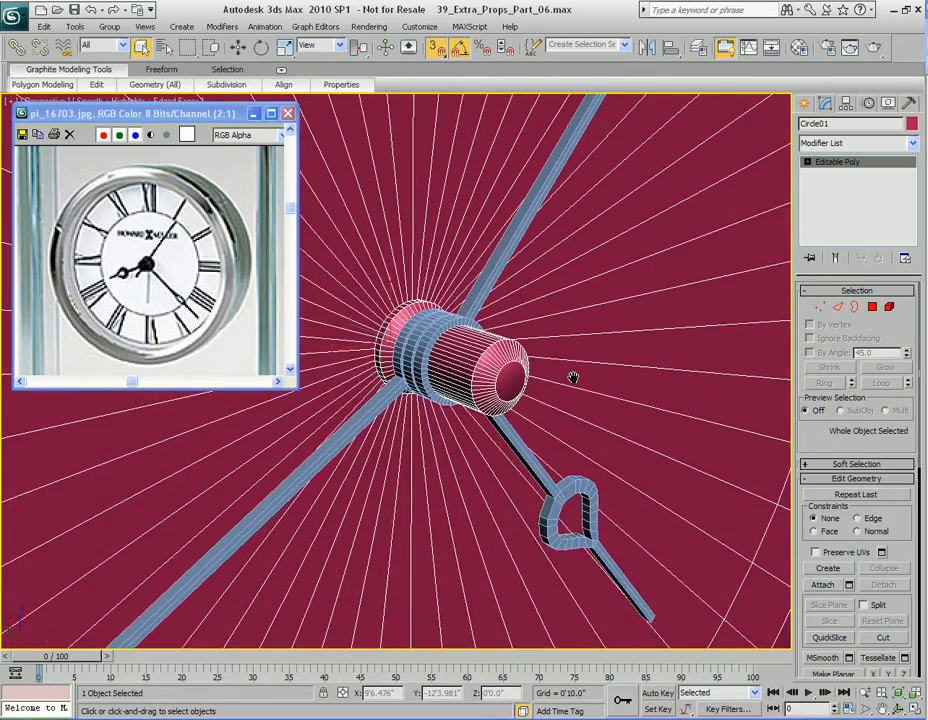
scroll(573, 377, up, 5)
key(4)
click(520, 381)
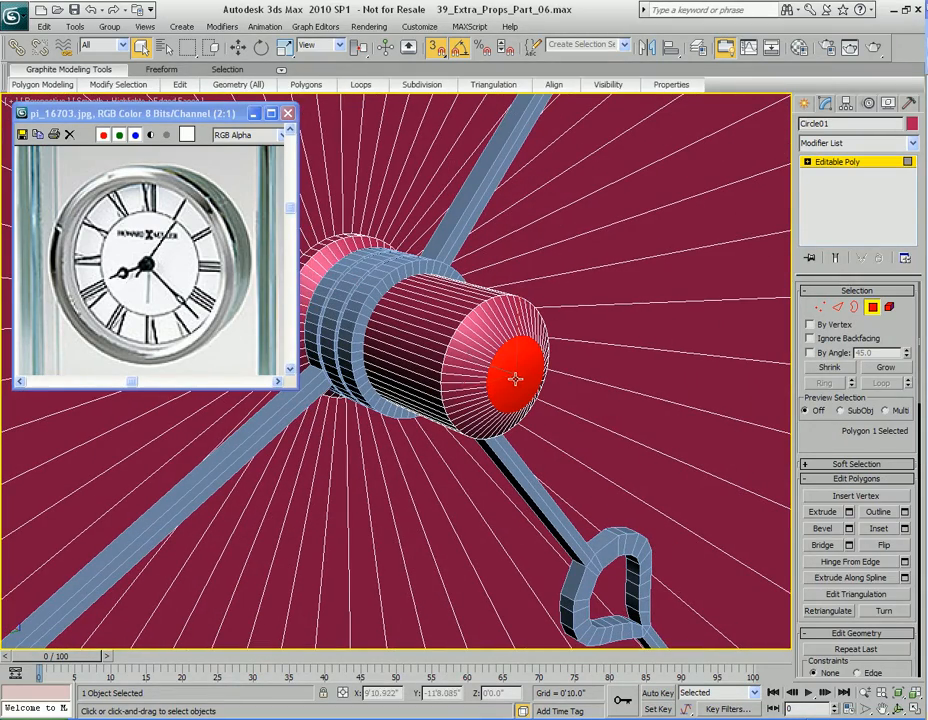
Tessellate the selected end-cap polygon by Face and select the new vertex at the cap's center
mouse_move(422, 84)
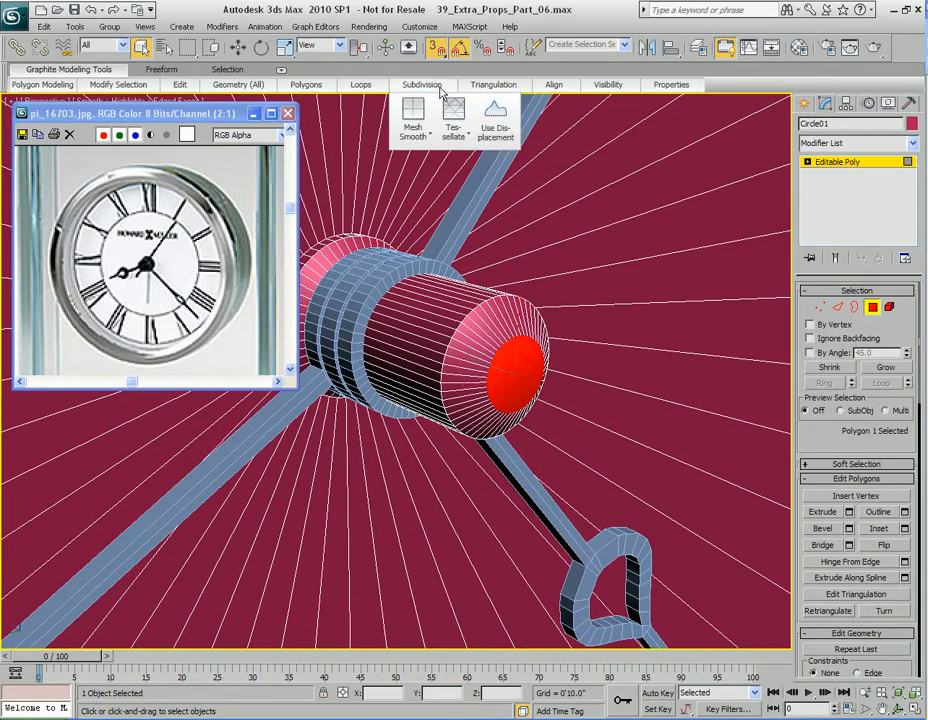
shift+click(454, 114)
drag(425, 317, 656, 207)
scroll(462, 350, up, 5)
scroll(462, 350, down, 2)
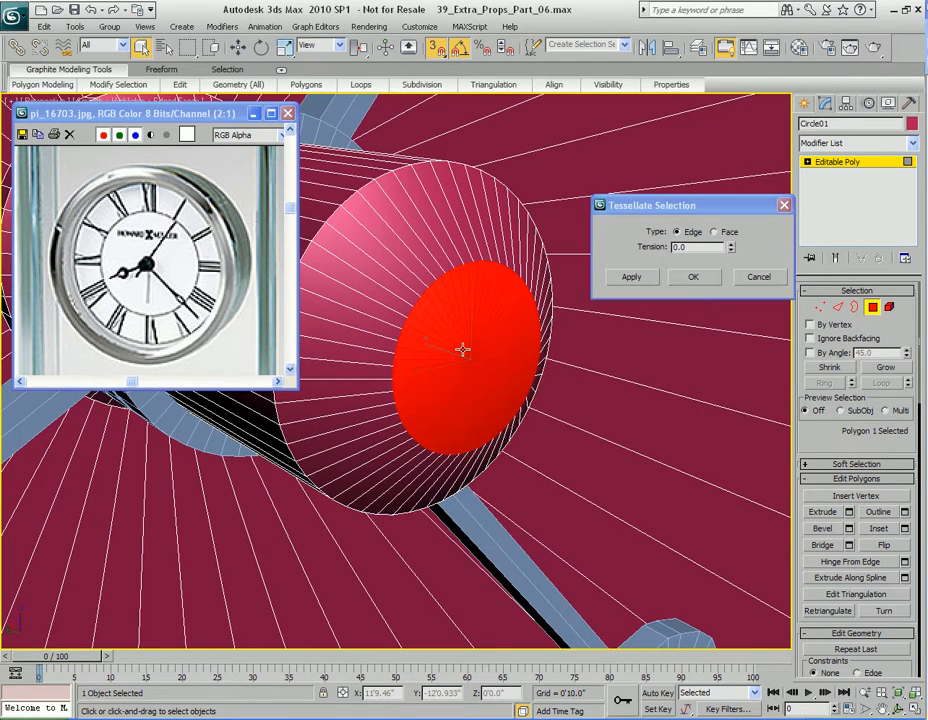
click(714, 232)
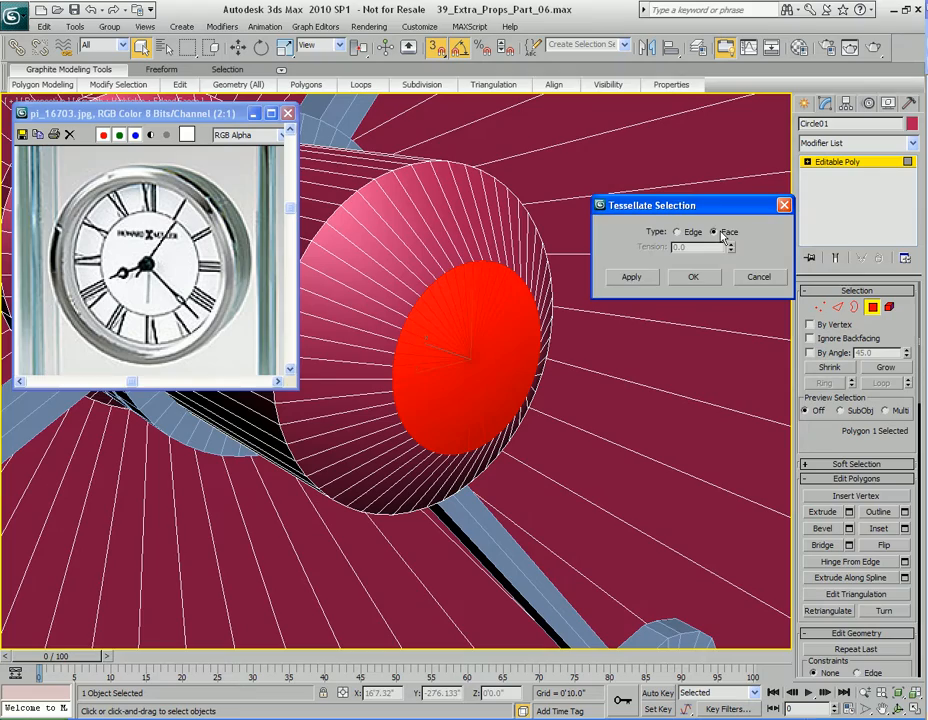
click(689, 279)
key(1)
click(492, 340)
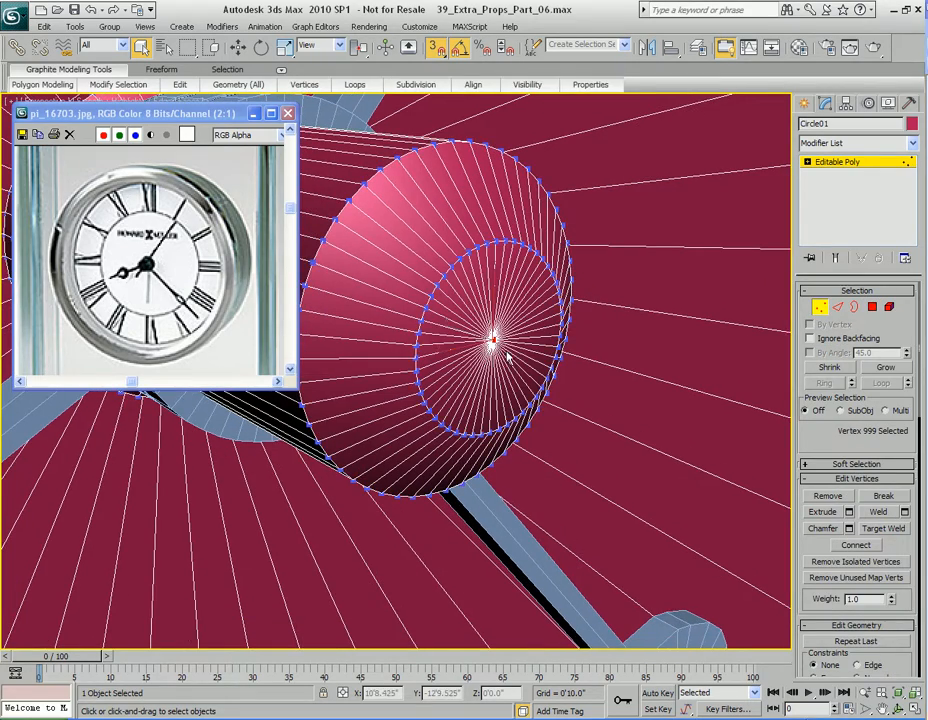
Leave vertex editing on the clock body and select the XII text for moving
scroll(550, 343, down, 4)
click(598, 296)
middle_drag(561, 262, 576, 378)
scroll(559, 265, down, 3)
key(1)
click(452, 177)
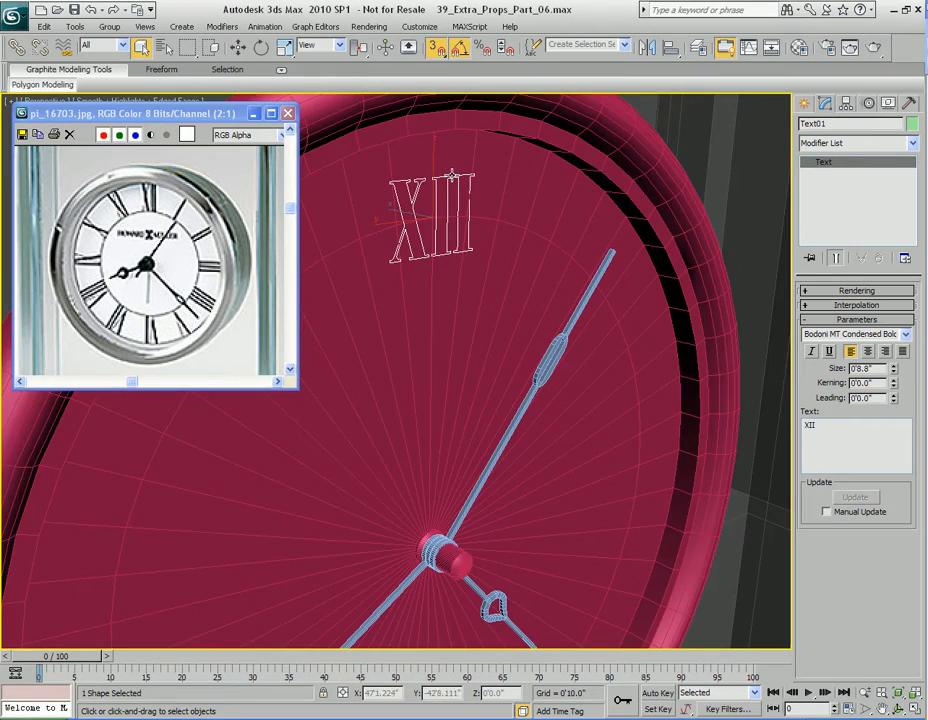
key(w)
middle_drag(497, 328, 495, 268)
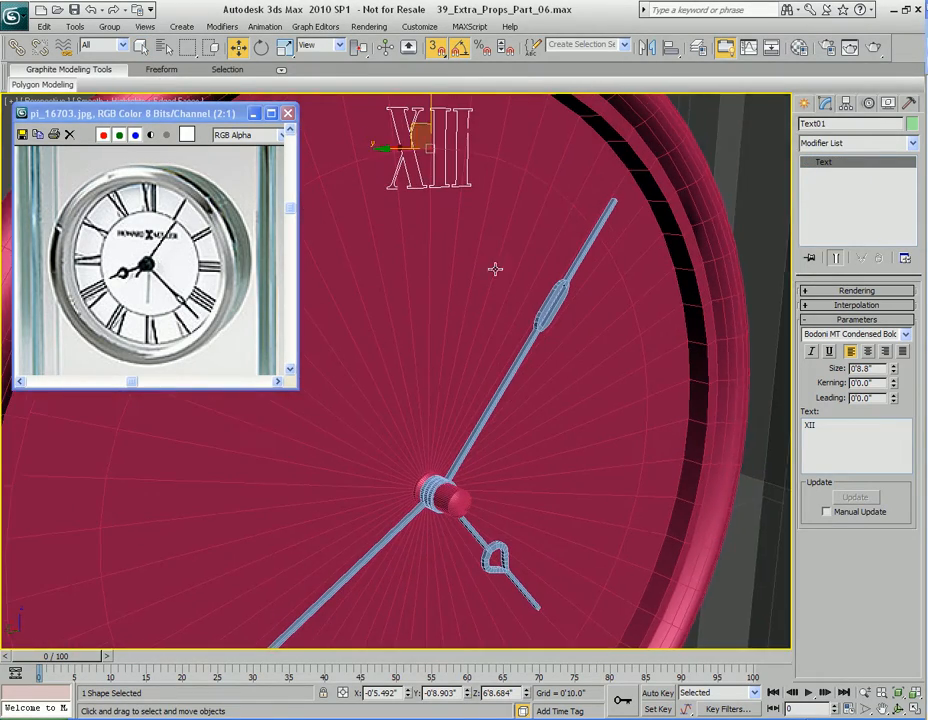
Move only the XII text's pivot to the center vertex of the hand pin's cap using vertex snapping, and turn snapping off
click(846, 103)
click(849, 196)
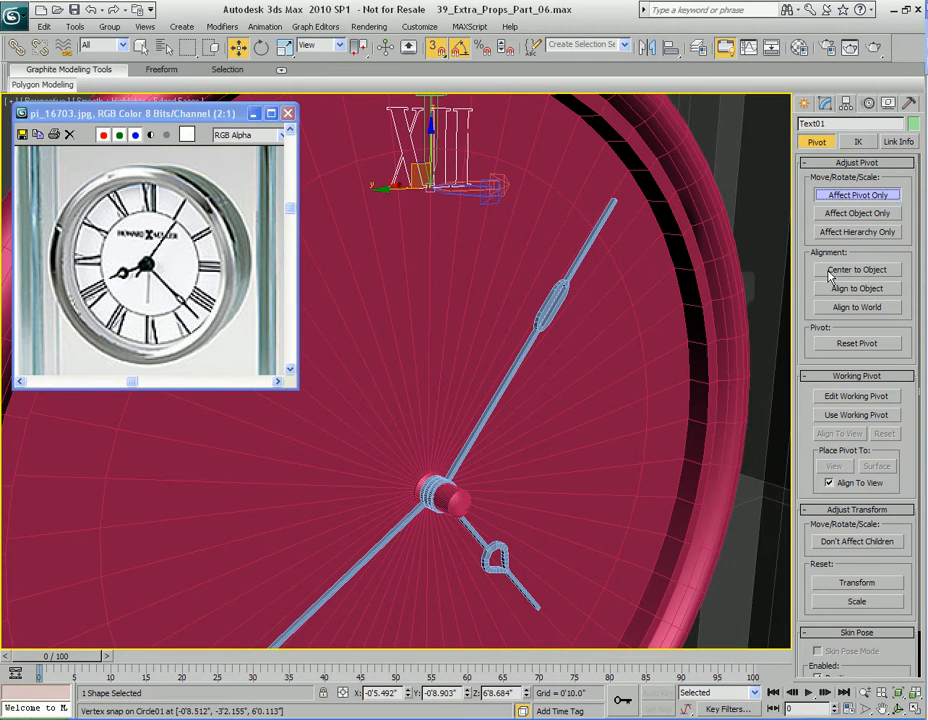
drag(427, 143, 455, 503)
middle_drag(510, 553, 510, 403)
scroll(510, 403, up, 6)
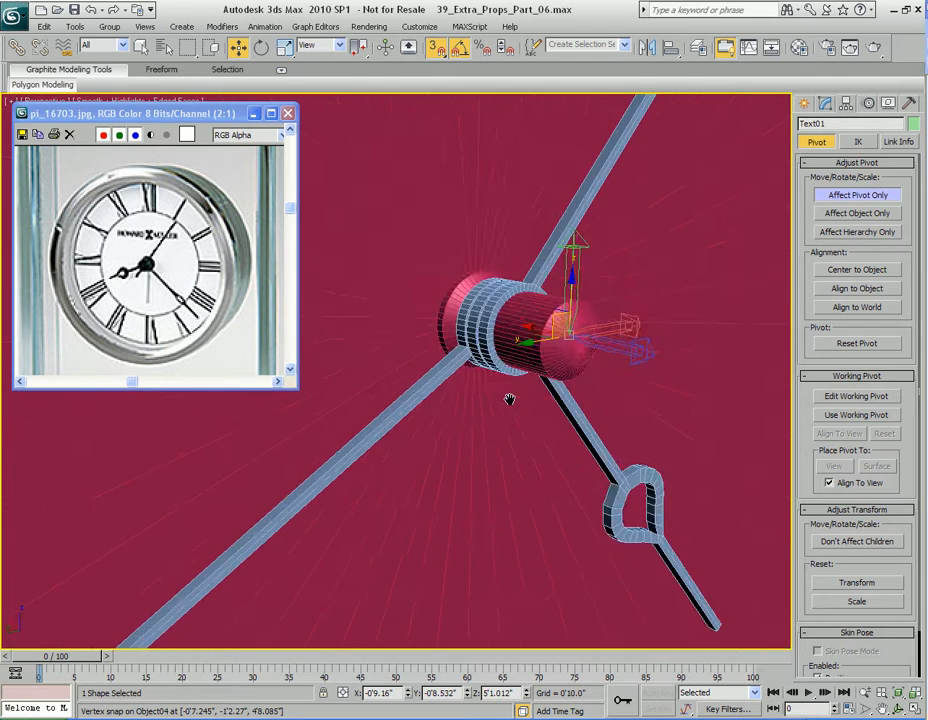
key(s)
drag(427, 345, 452, 362)
key(s)
key(1)
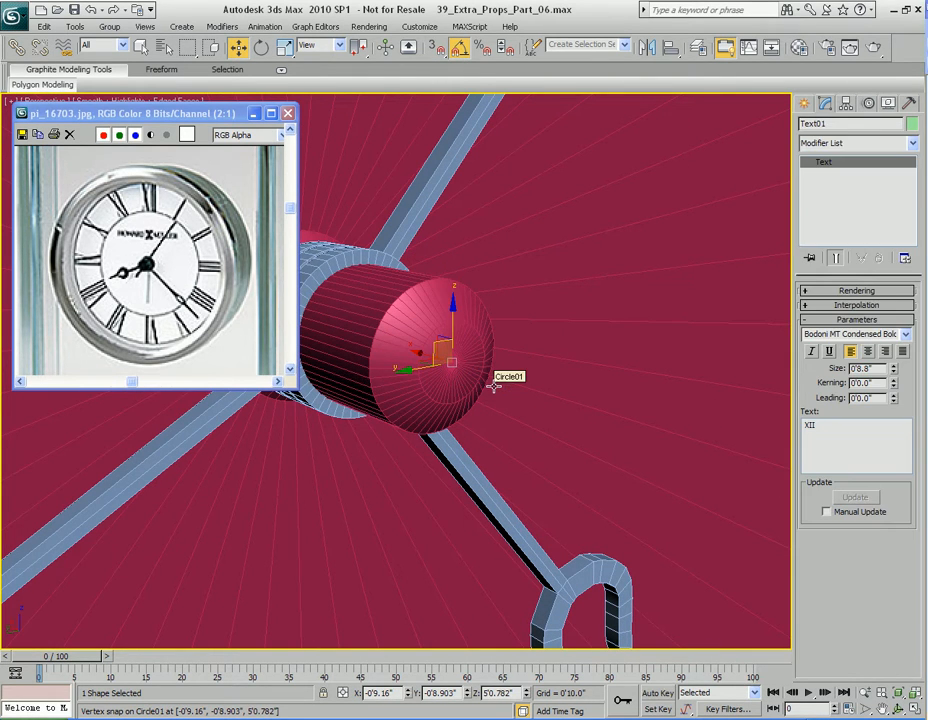
Try rotating the XII text around its relocated pivot at the clock's center
middle_drag(460, 380, 506, 382)
scroll(473, 380, down, 8)
scroll(522, 375, up, 2)
key(e)
drag(424, 395, 520, 465)
key(q)
scroll(520, 354, up, 3)
mouse_move(540, 348)
alt+middle_down()
mouse_move(520, 354)
mouse_move(543, 338)
mouse_move(511, 358)
mouse_move(526, 375)
mouse_move(522, 364)
mouse_move(535, 360)
alt+middle_up()
scroll(543, 338, down, 3)
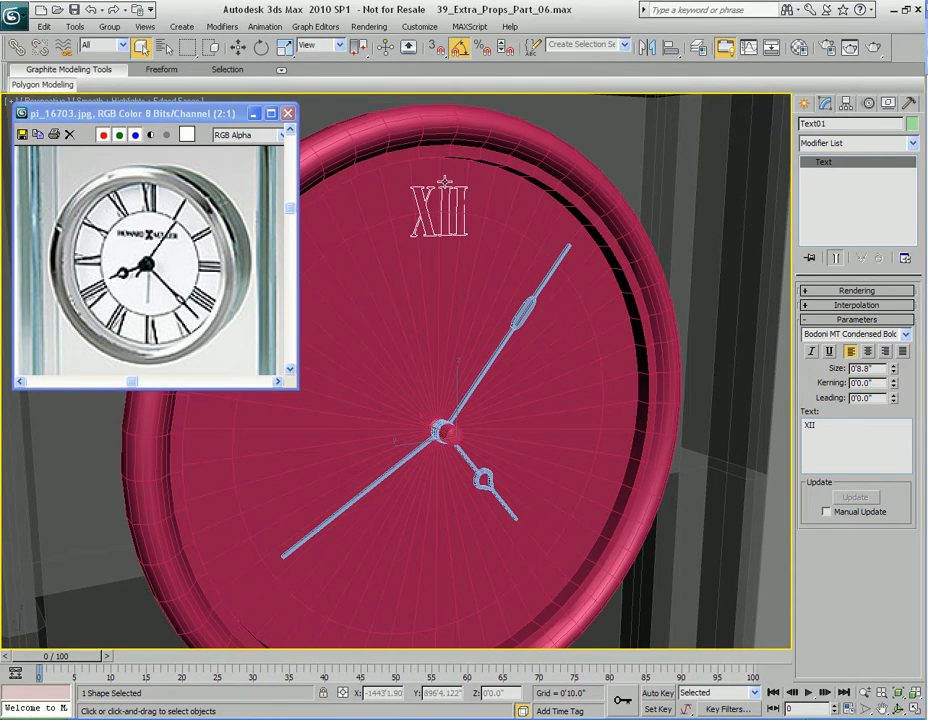
Open the Array settings for the XII text and place the dialog clear of the numeral
click(76, 27)
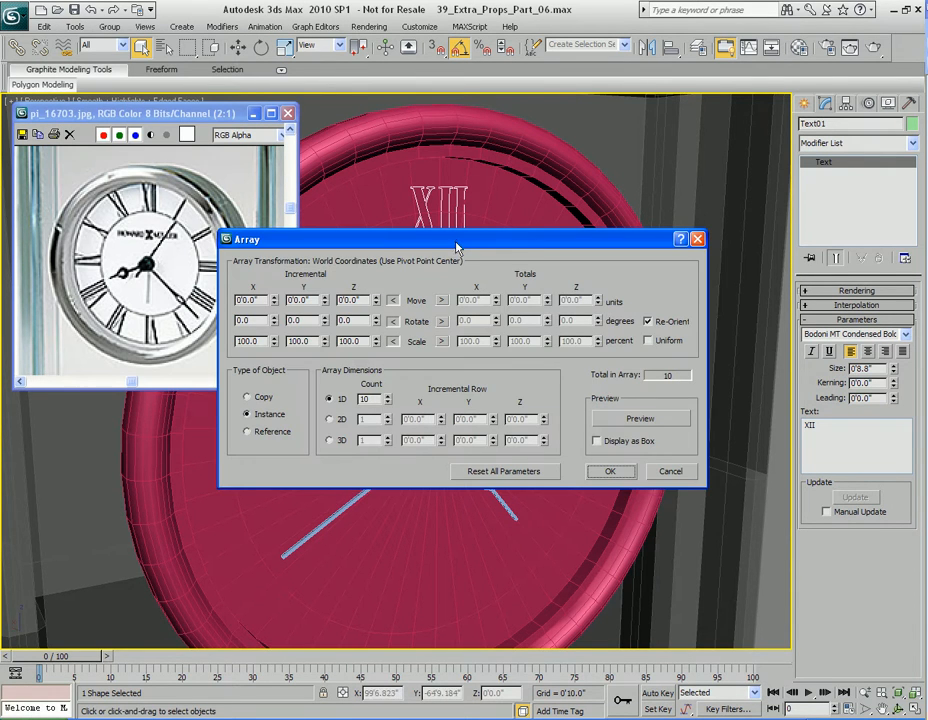
drag(488, 246, 428, 383)
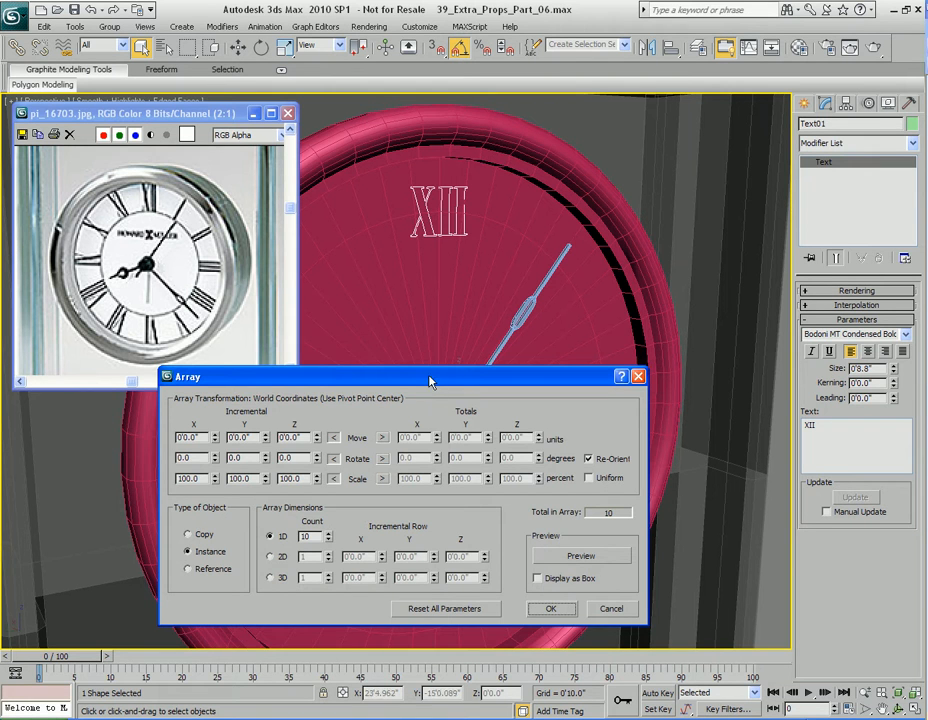
drag(430, 381, 429, 377)
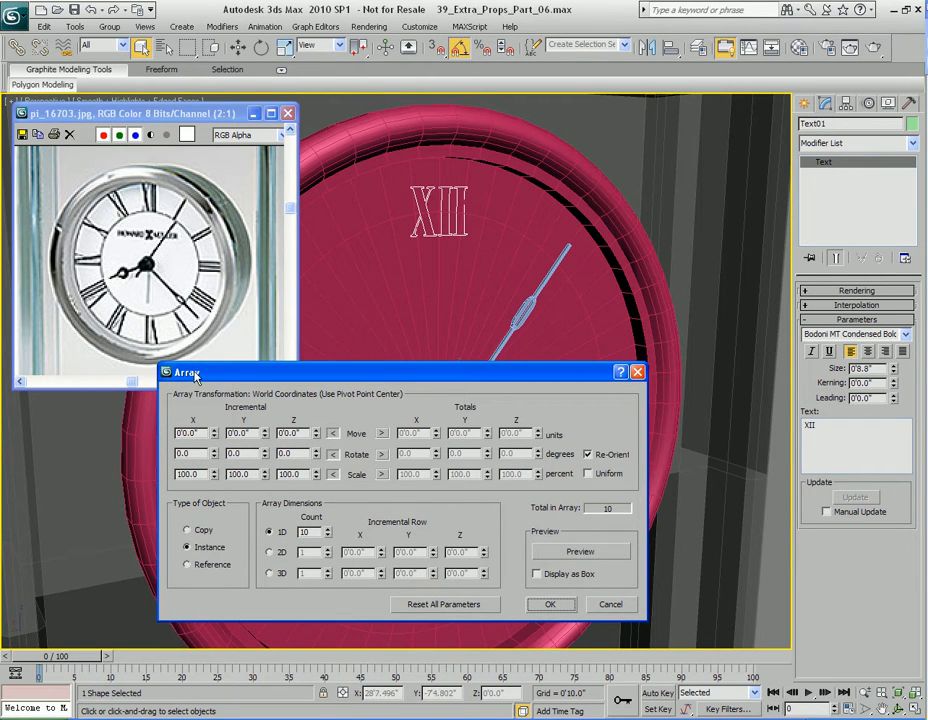
drag(432, 381, 425, 380)
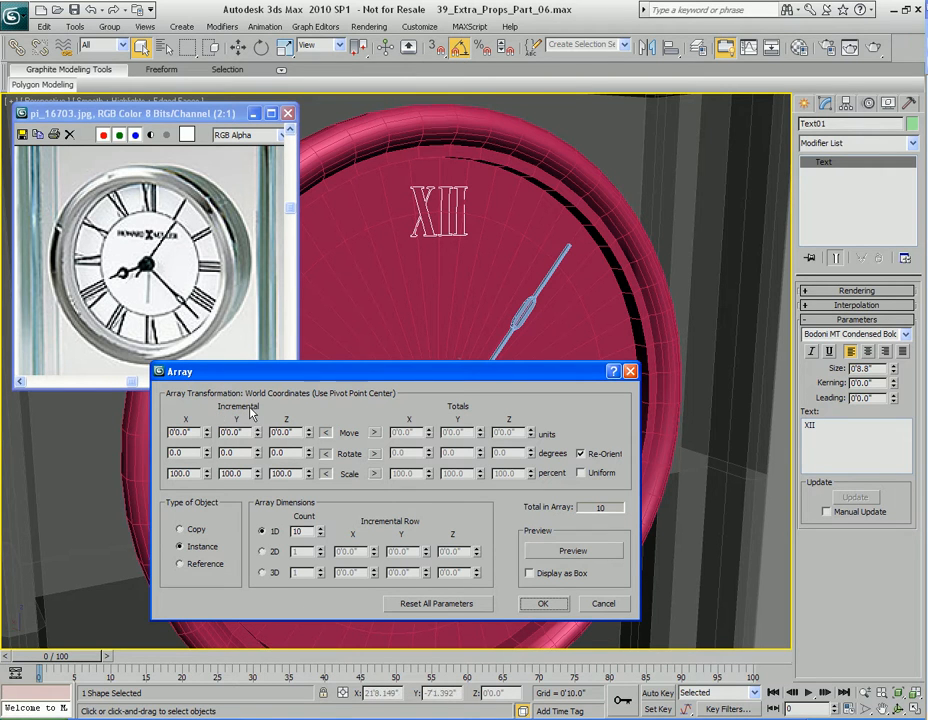
Try incremental move, rotate and scale values in the array settings, and reset all parameters
drag(207, 431, 207, 401)
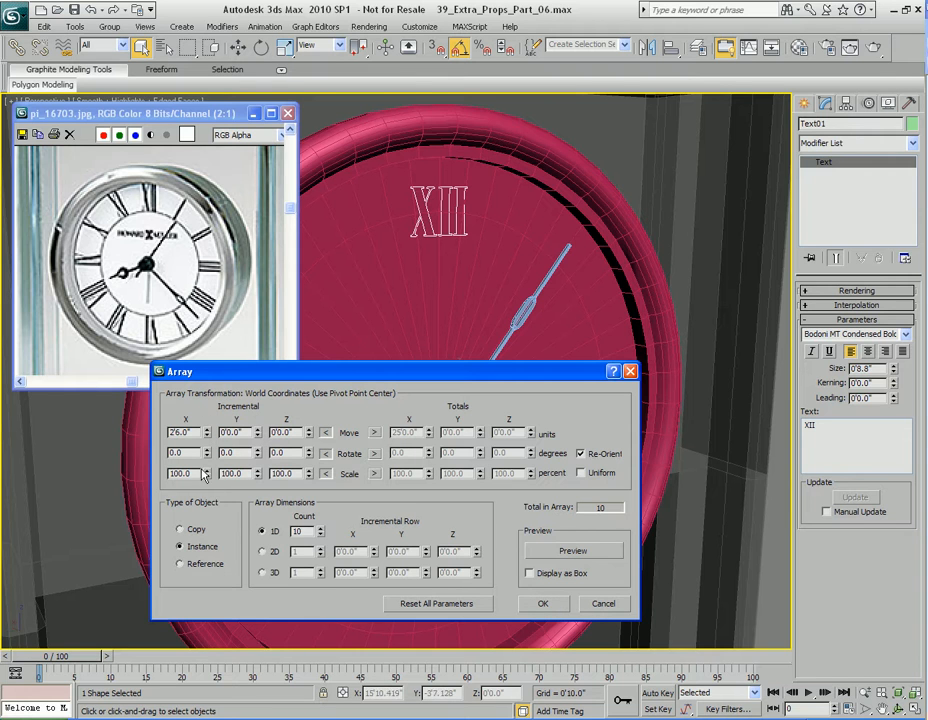
click(452, 604)
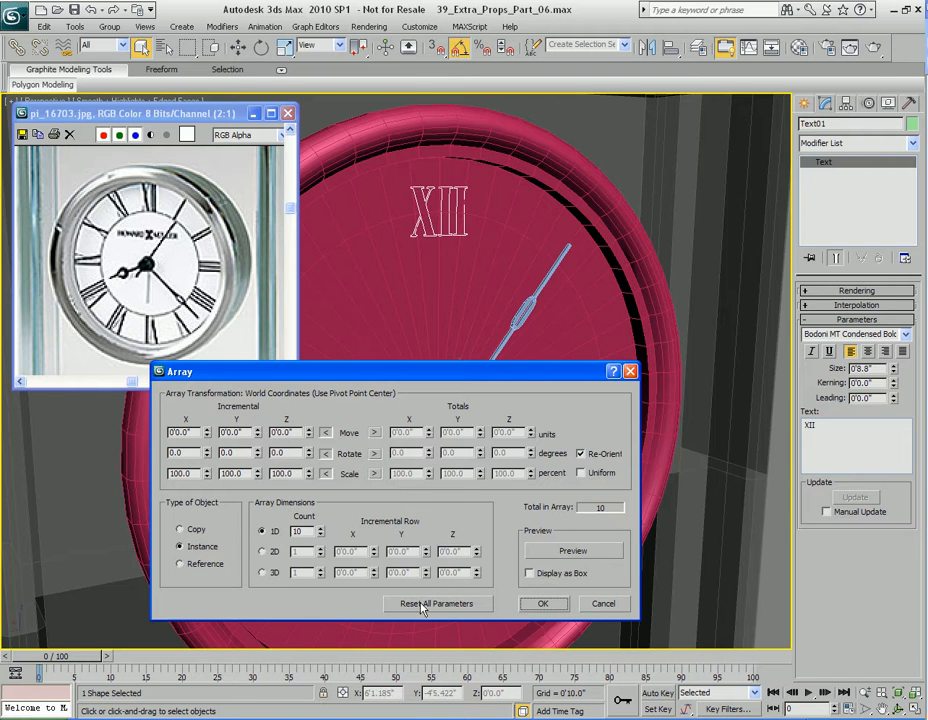
drag(257, 437, 260, 480)
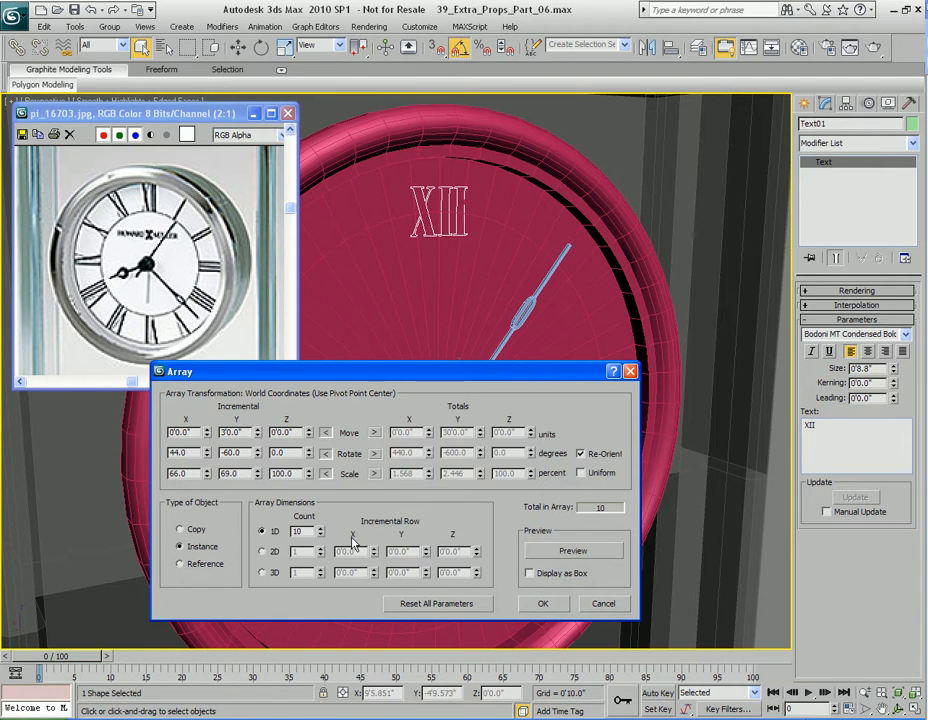
click(446, 604)
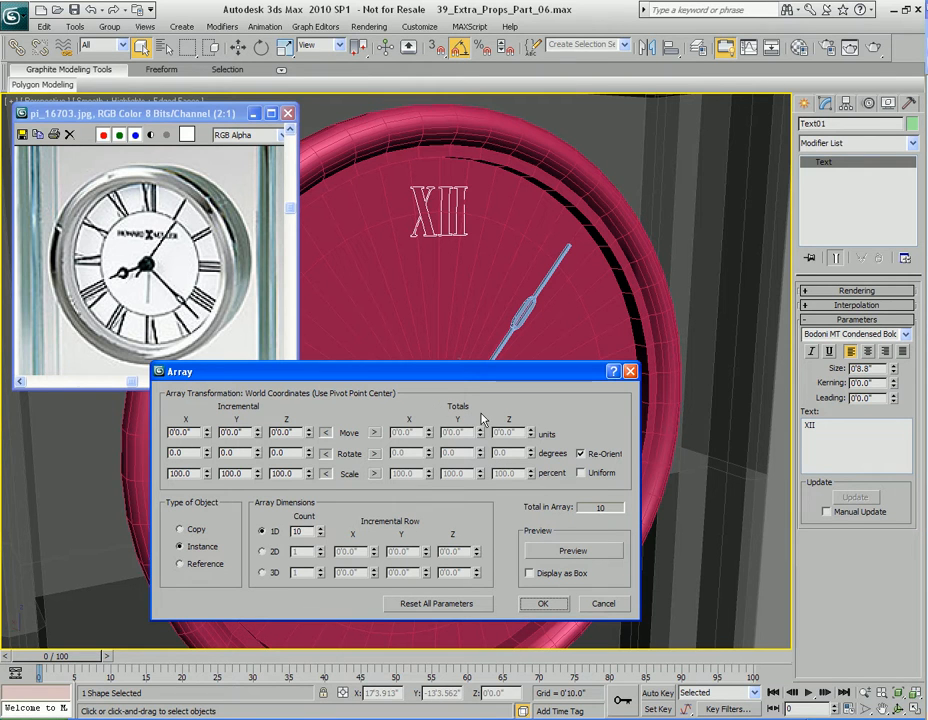
Turn on the array preview and set the total rotation about X to 360 degrees
click(573, 551)
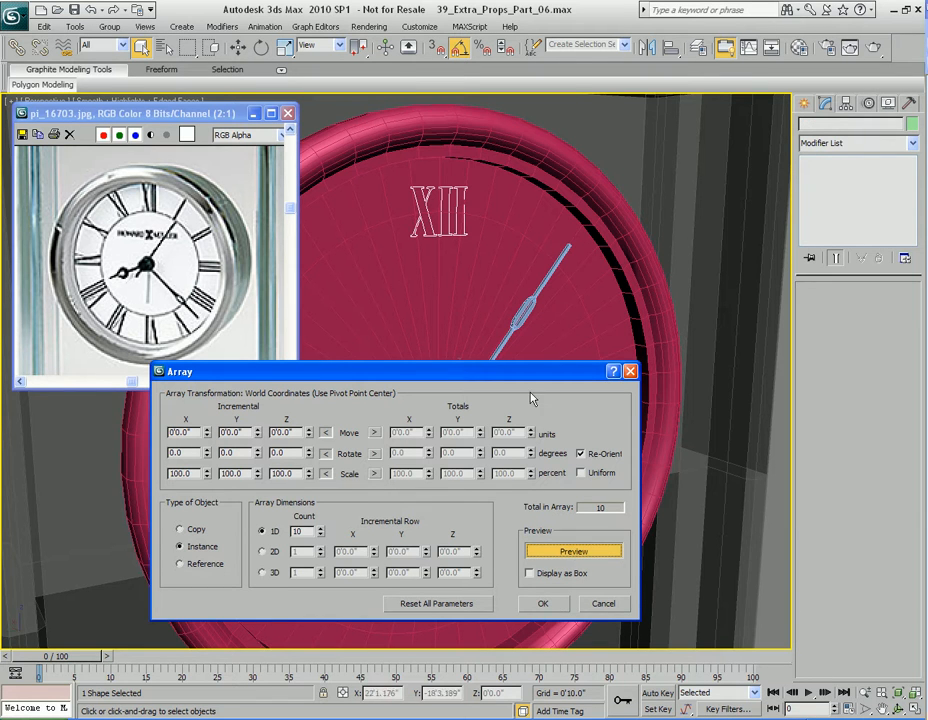
click(376, 454)
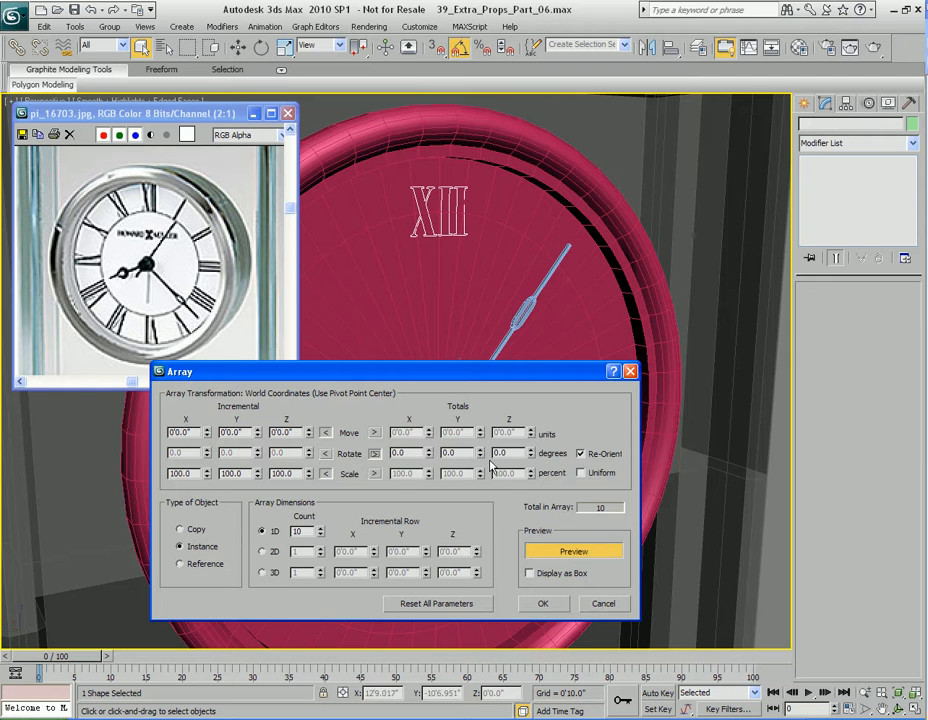
click(325, 453)
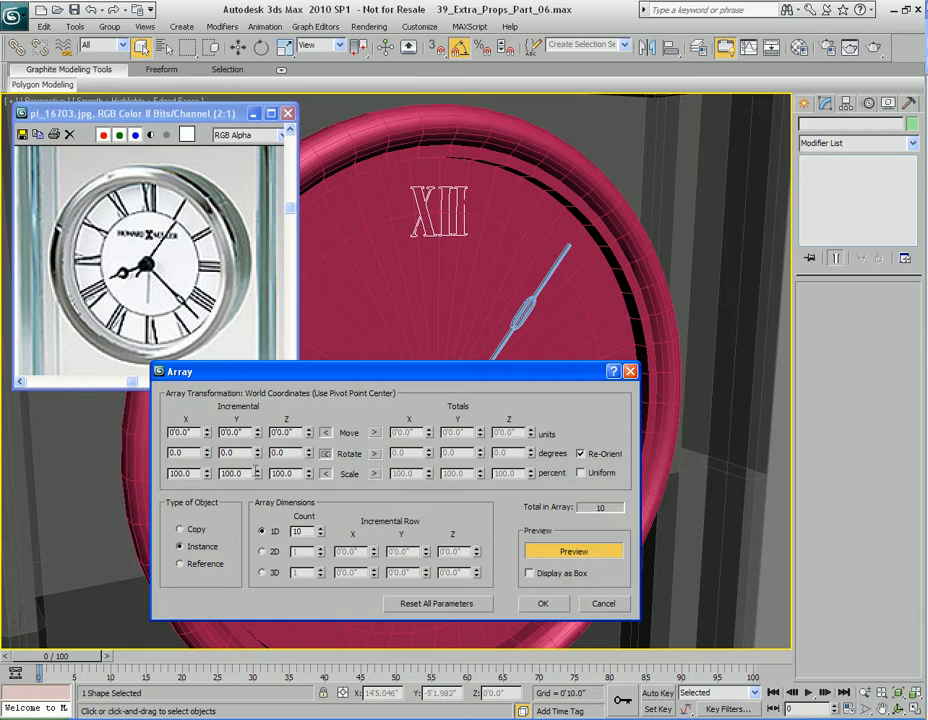
click(376, 455)
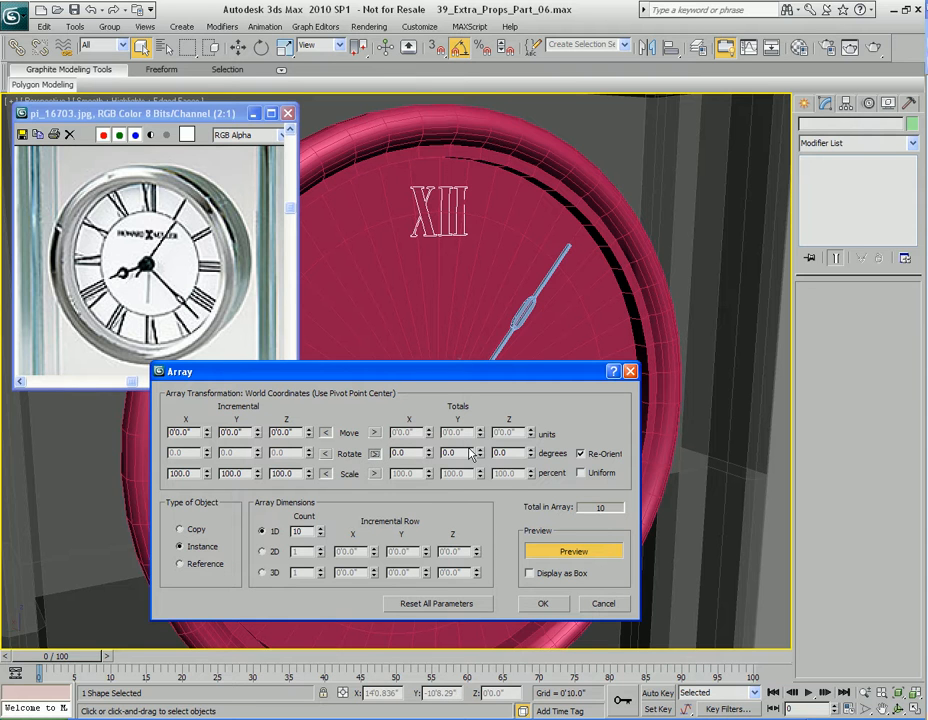
drag(430, 456, 419, 183)
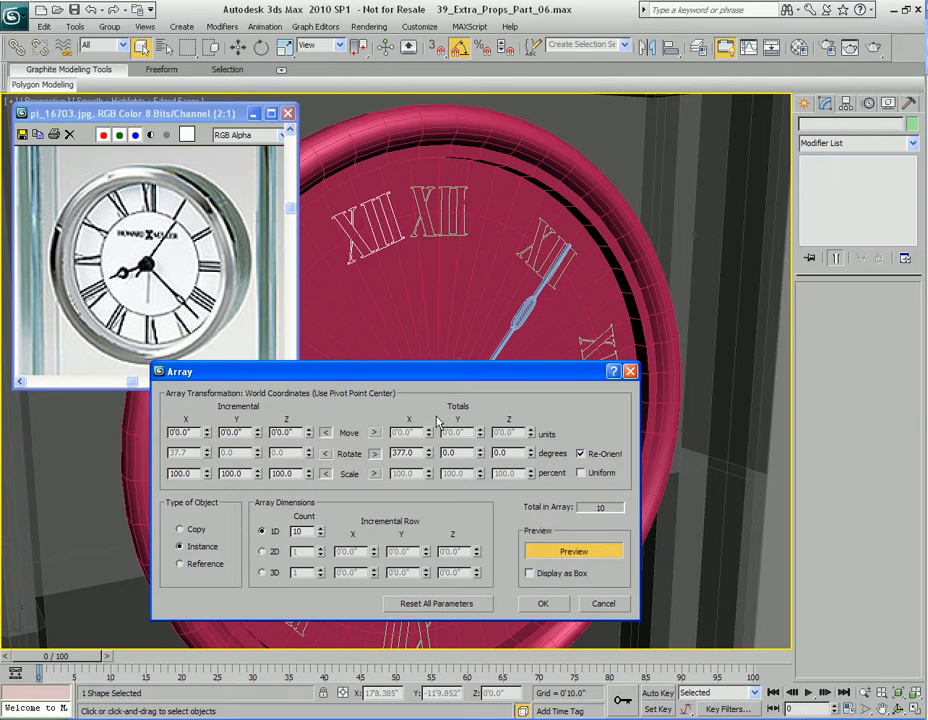
double_click(417, 454)
text(360)
key(Tab)
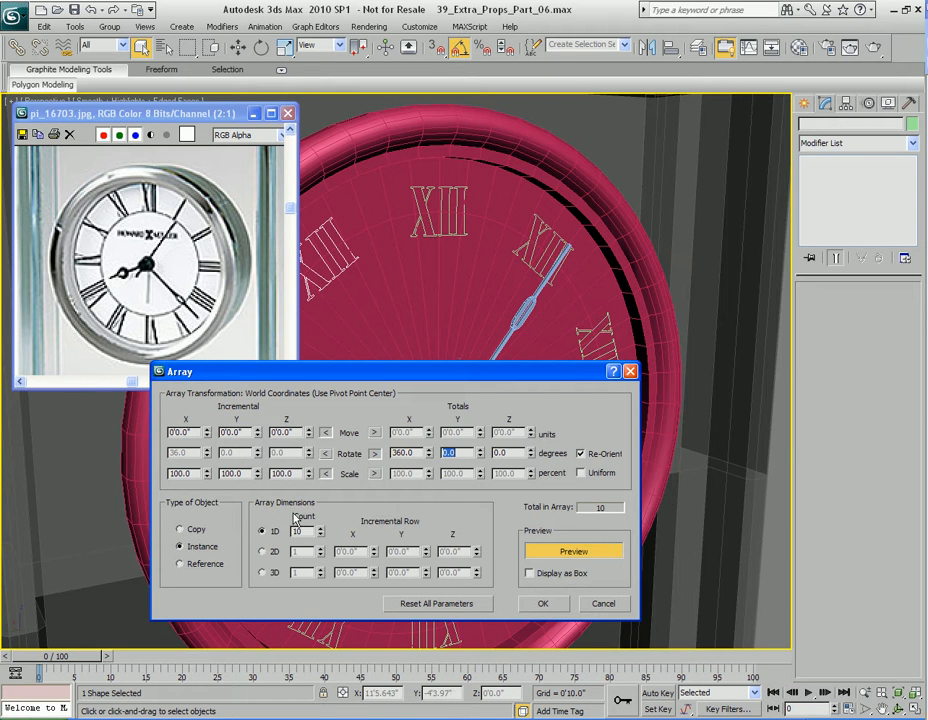
Set the 1D array count to 12 and create the instanced XII texts around the clock face
drag(300, 371, 564, 232)
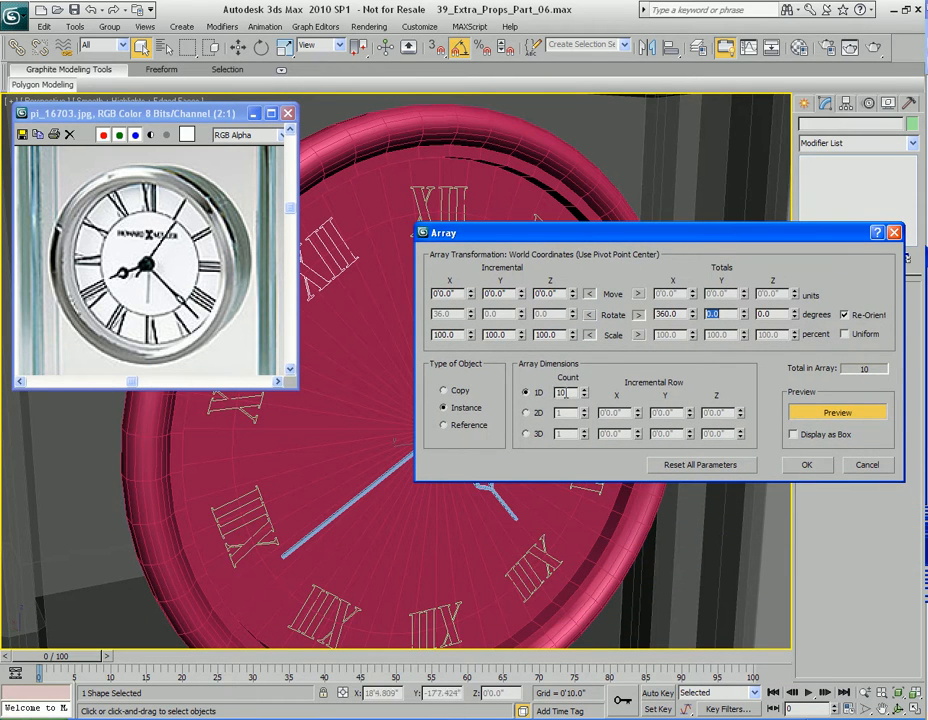
double_click(562, 392)
click(585, 390)
click(585, 391)
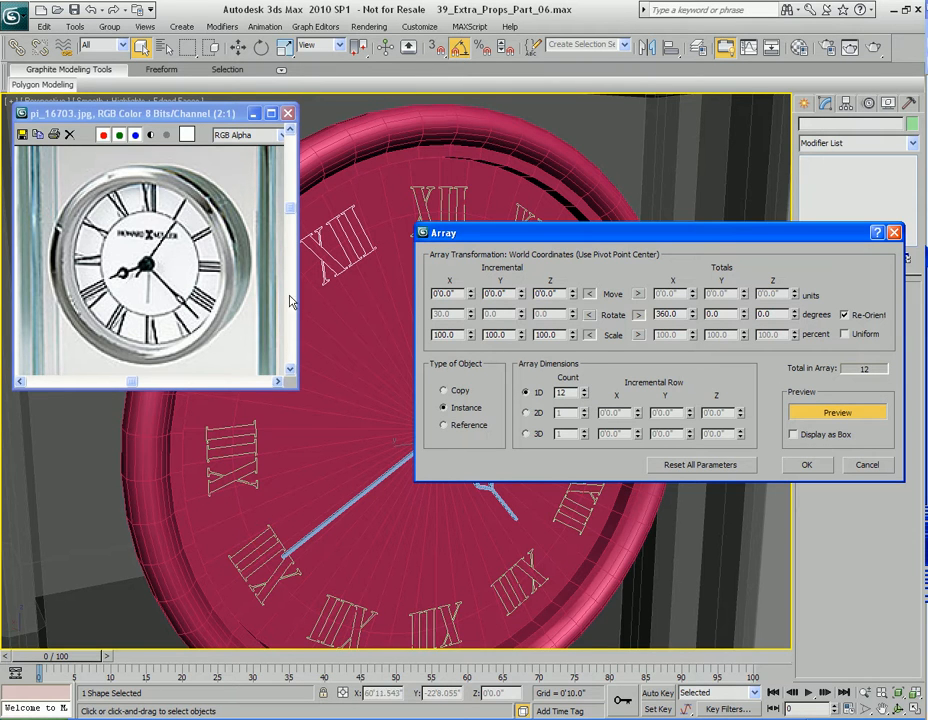
double_click(572, 392)
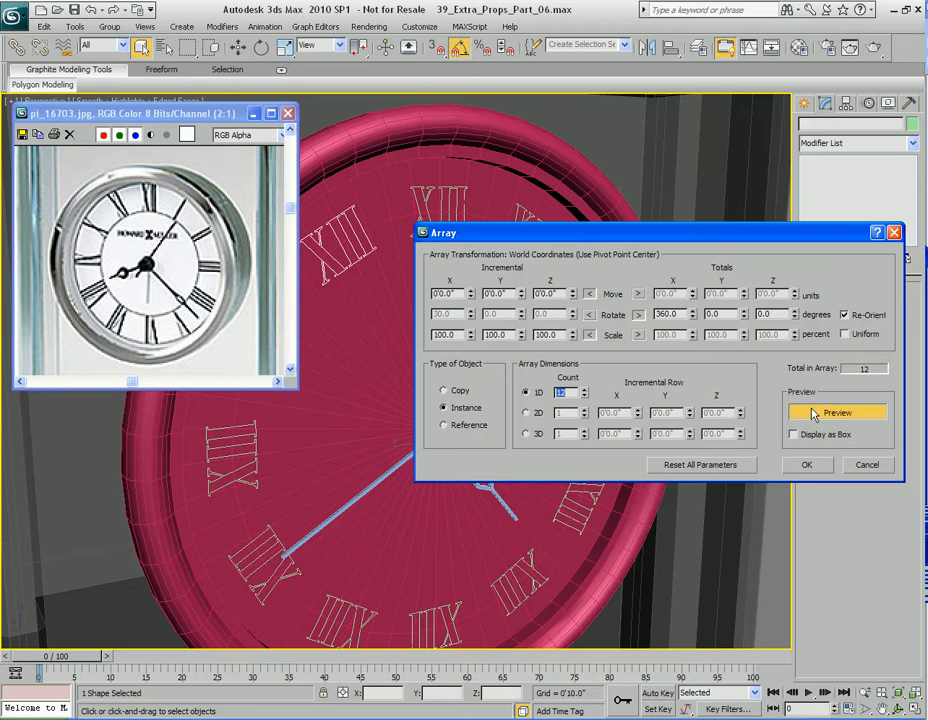
click(808, 470)
Select the clock body and freeze it
middle_drag(493, 460, 506, 439)
scroll(512, 464, down, 2)
alt+middle_drag(423, 460, 479, 335)
scroll(476, 393, up, 3)
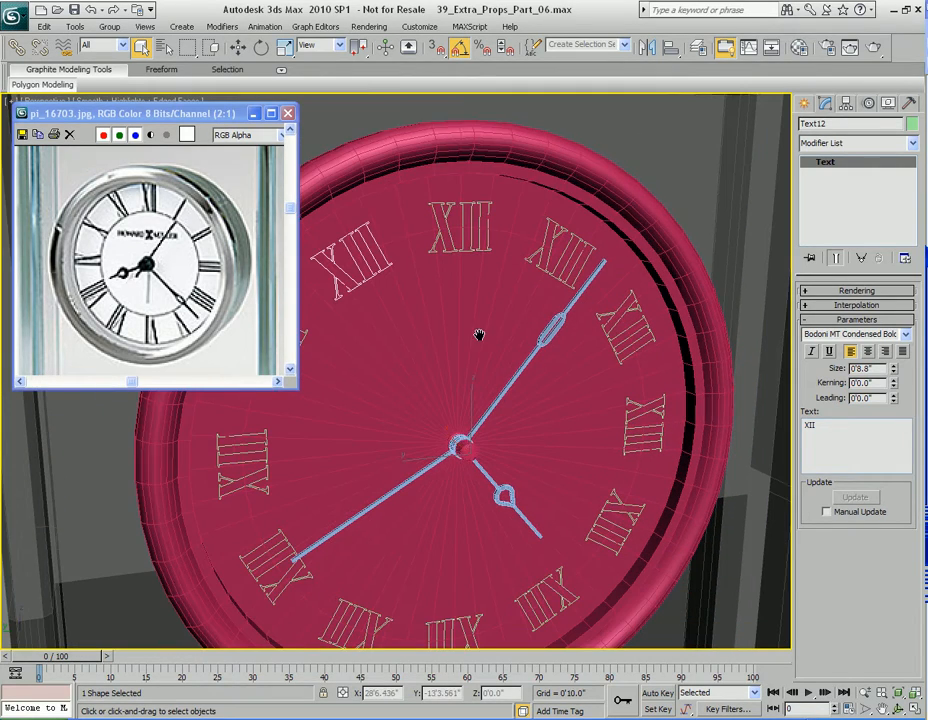
click(479, 335)
right_click(505, 304)
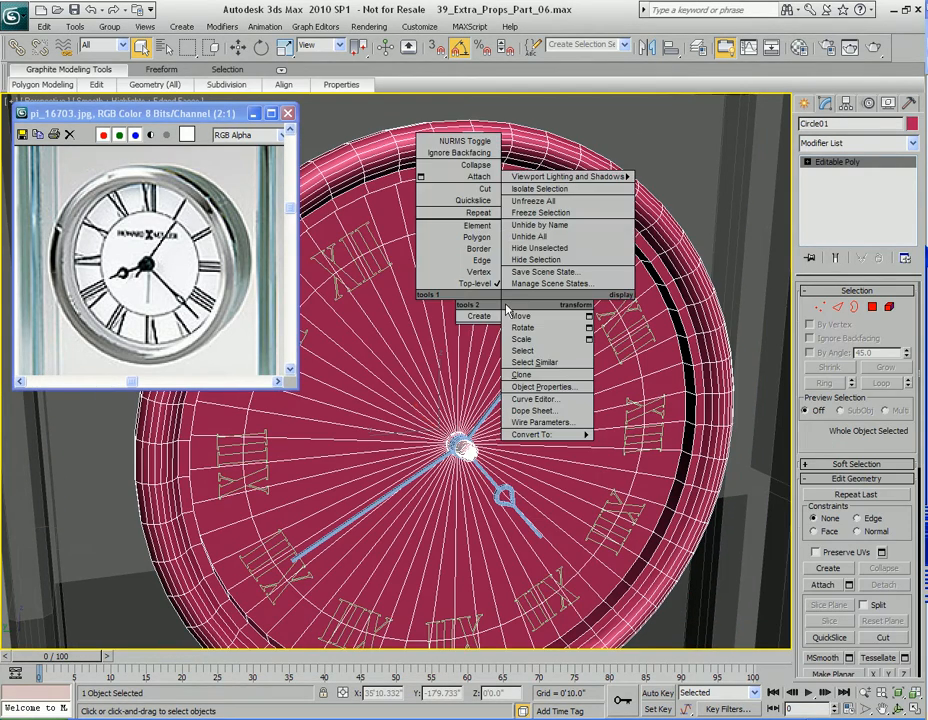
click(540, 212)
Select the numeral at the one o'clock position and change its text to I
middle_drag(510, 344, 442, 343)
click(480, 272)
click(495, 254)
double_click(835, 436)
text(I)
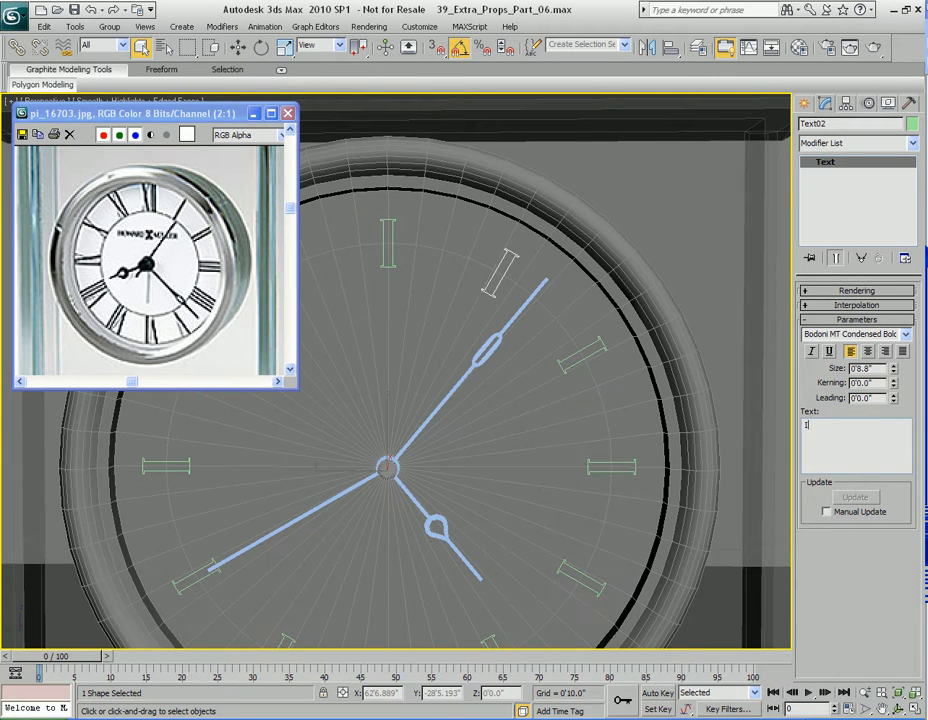
Try to restore the twelve o'clock numeral by changing its text to XII
middle_drag(534, 403, 554, 391)
key(ctrl+z)
double_click(836, 442)
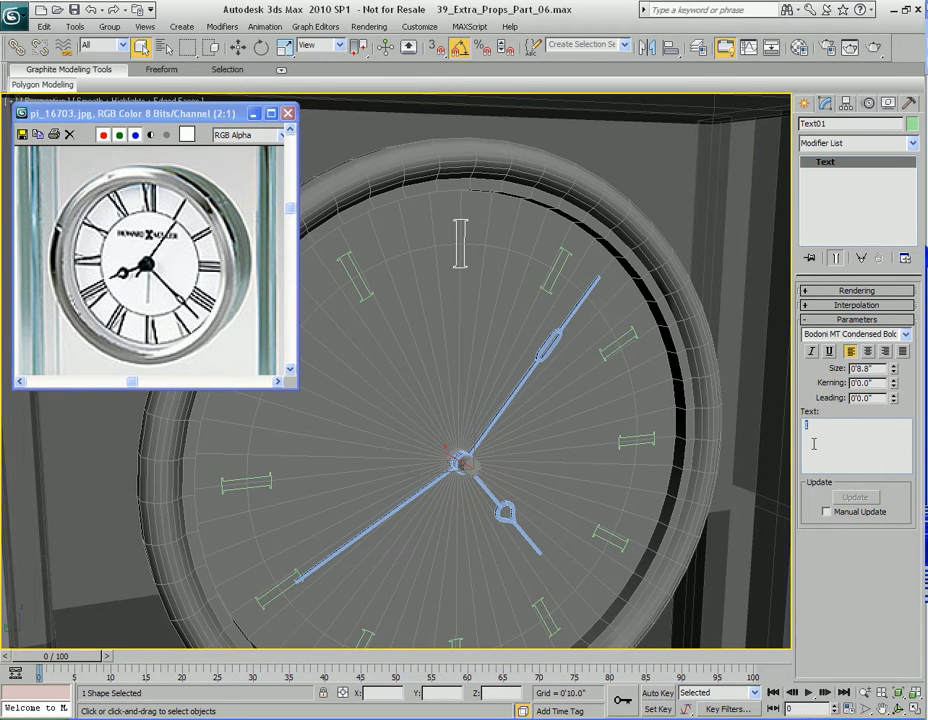
text(xii)
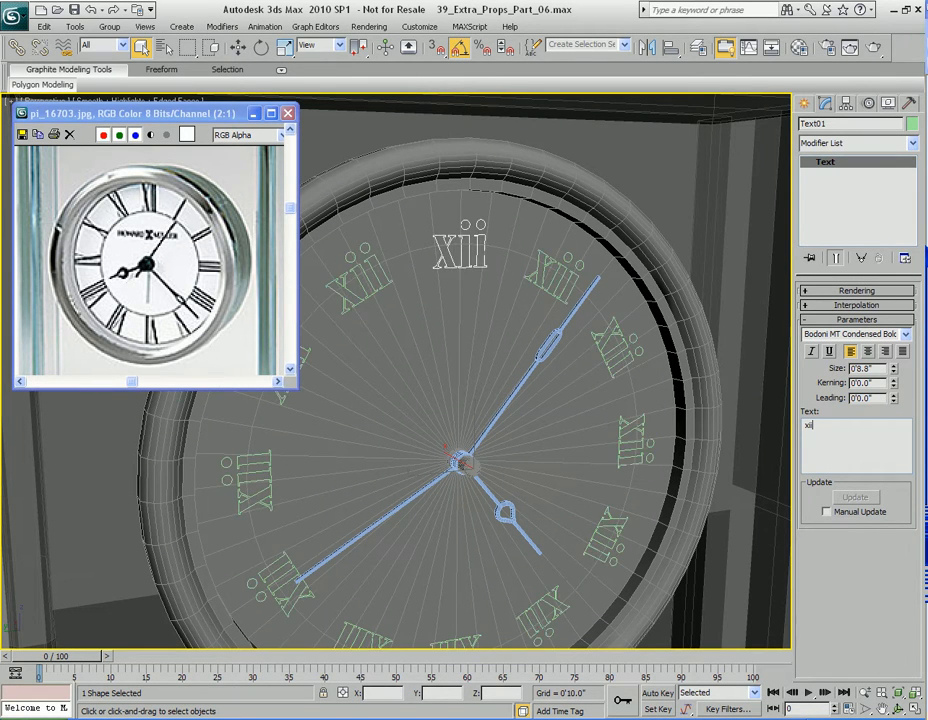
key(BackSpace)
key(BackSpace)
key(BackSpace)
text(XII)
middle_drag(522, 428, 557, 335)
Undo the numeral text edits, the clock body freeze and the instanced array, back to the single XII text
key(ctrl+z)
key(ctrl+z)
key(ctrl+z)
key(ctrl+z)
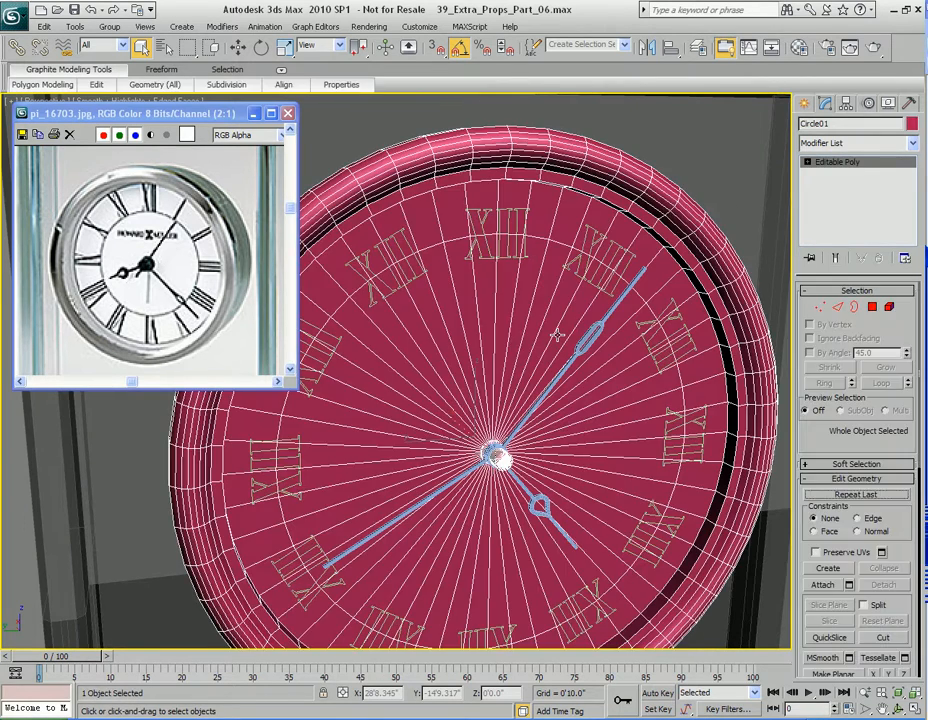
key(ctrl+z)
alt+middle_drag(557, 335, 549, 336)
Array the XII text around the clock face as 12 independent objects, with the object type set to Copy
click(75, 26)
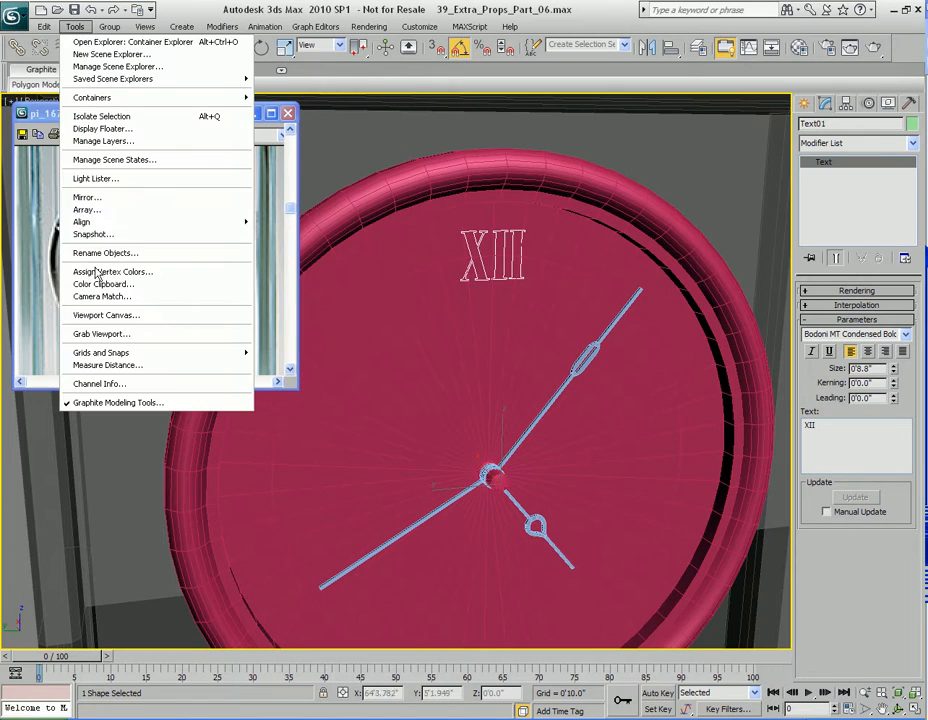
click(95, 210)
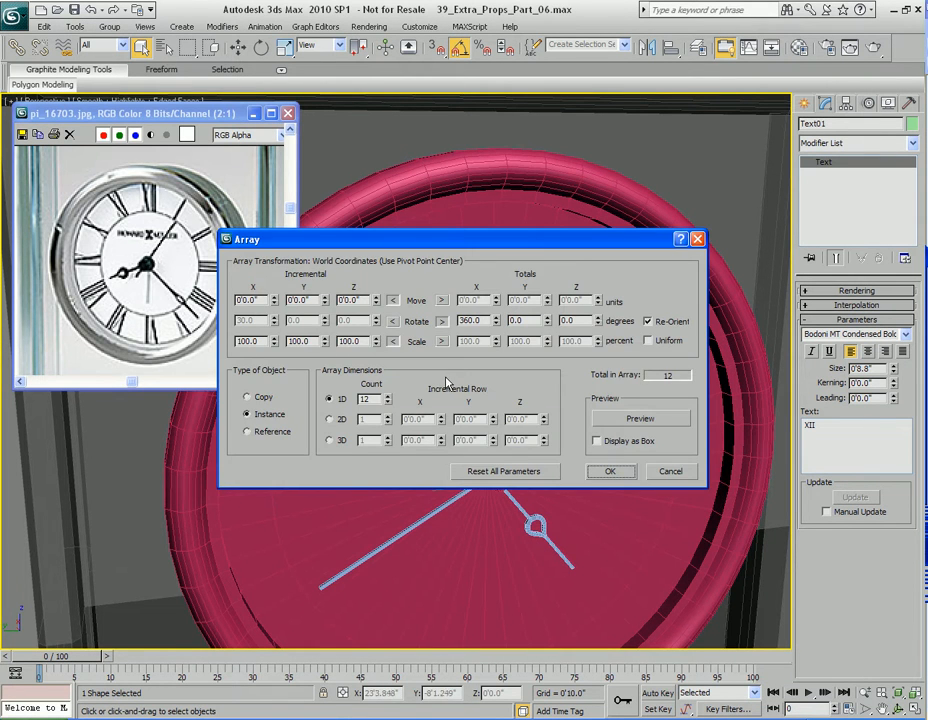
drag(440, 238, 462, 295)
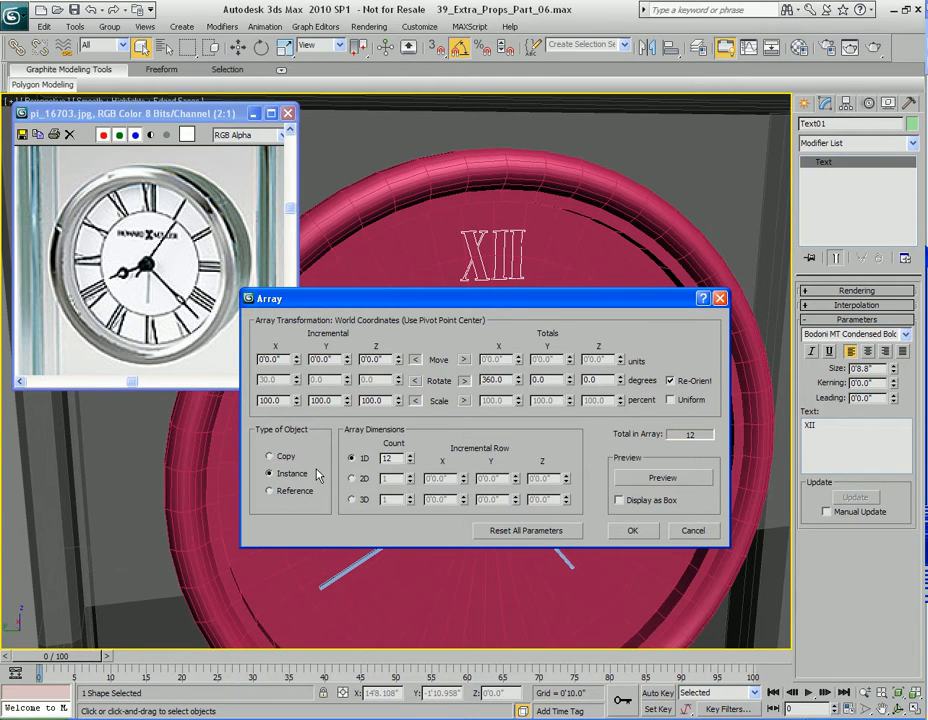
drag(528, 300, 472, 383)
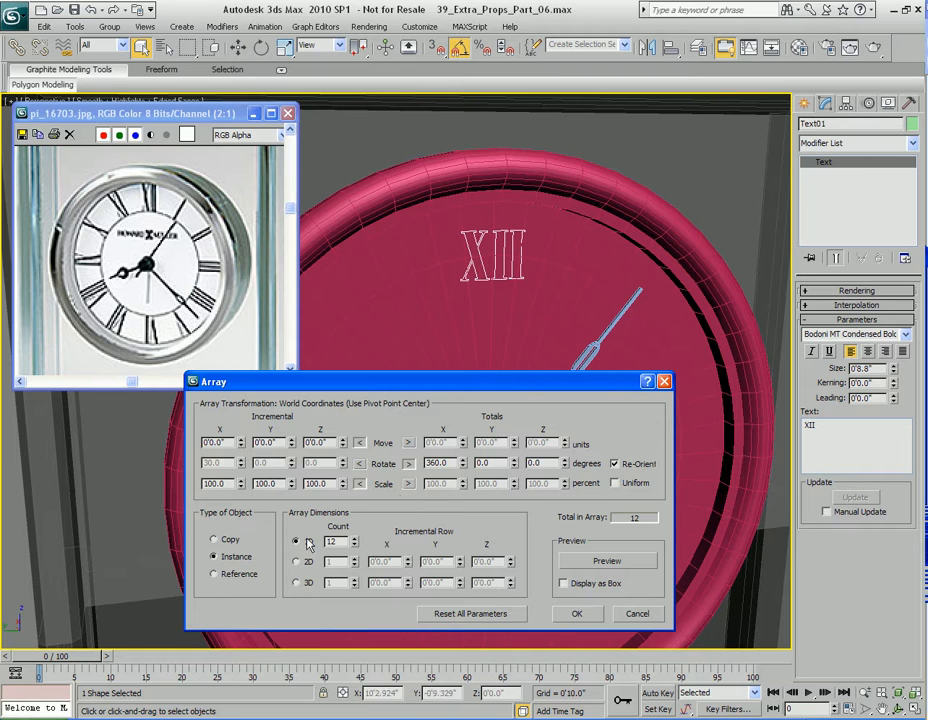
click(219, 541)
click(602, 564)
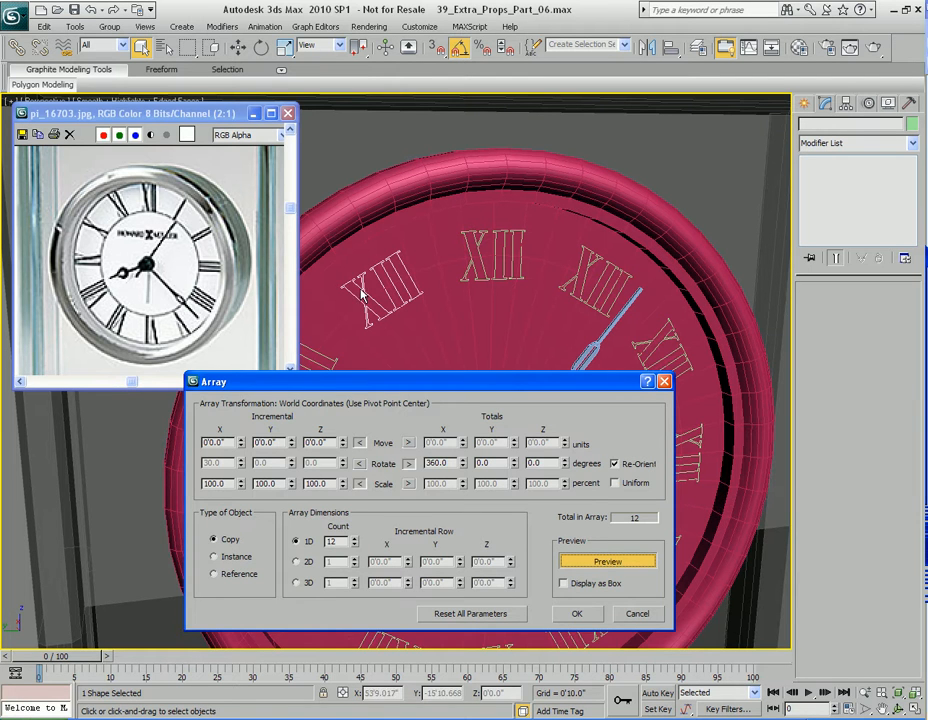
click(577, 614)
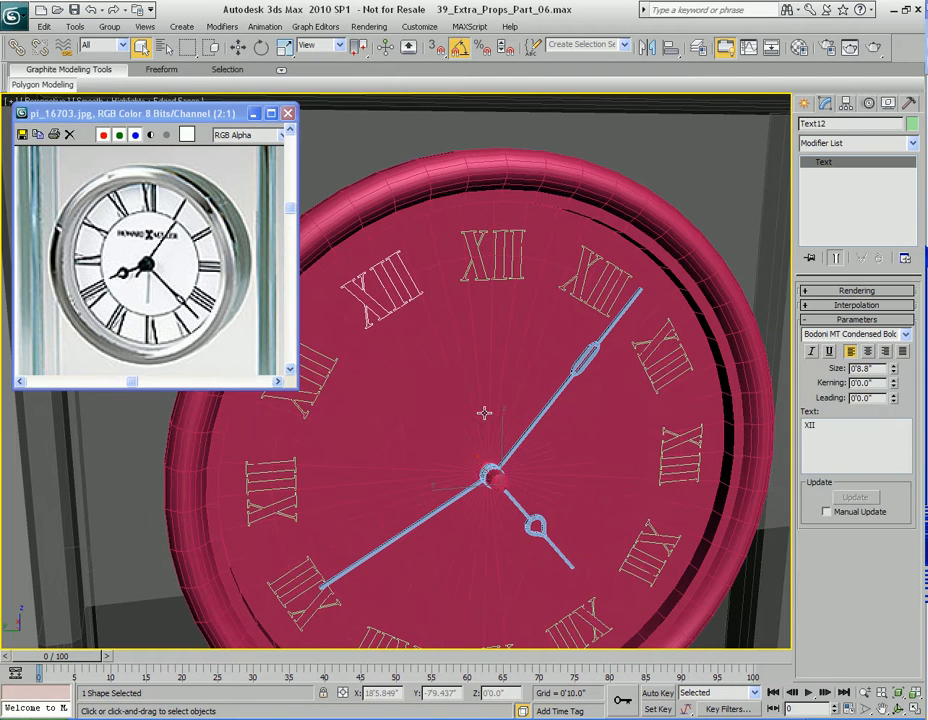
Select the clock body and freeze it so that only the numerals can be picked
mouse_move(514, 395)
middle_down()
mouse_move(499, 425)
mouse_move(513, 400)
middle_up()
click(498, 305)
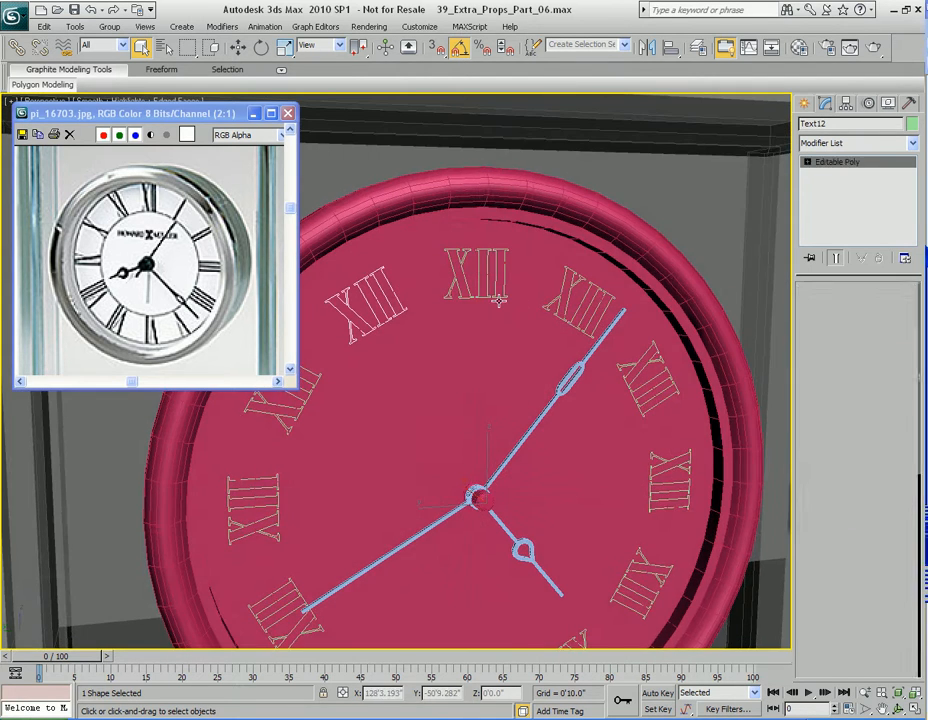
right_click(492, 382)
click(534, 295)
Change the text of the copied numeral at the one o'clock position to I
middle_drag(580, 297, 516, 295)
click(516, 296)
middle_drag(520, 406, 541, 358)
double_click(838, 437)
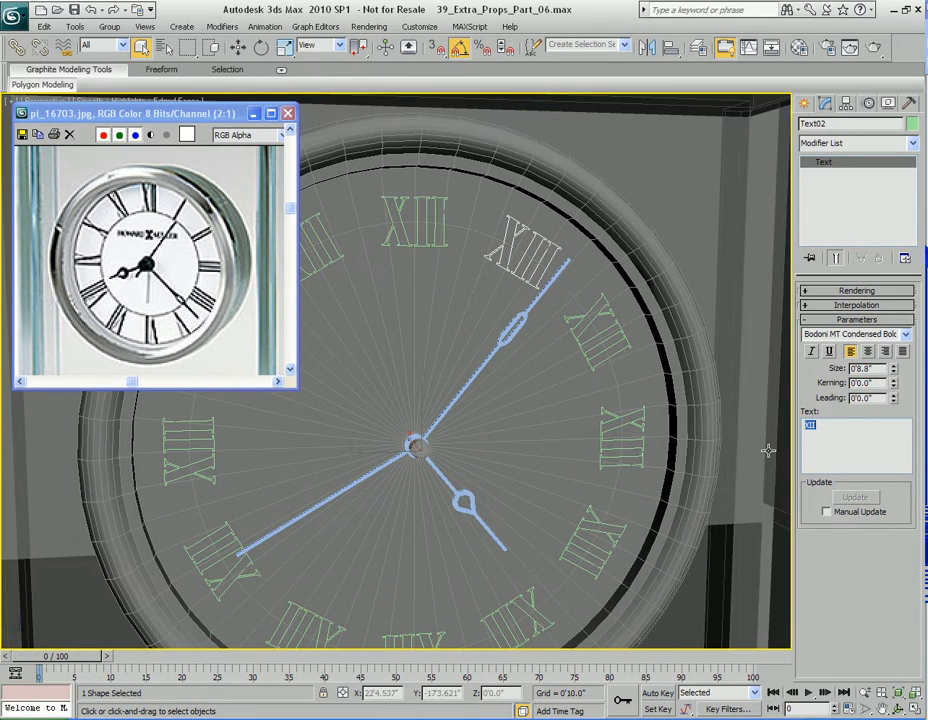
text(I)
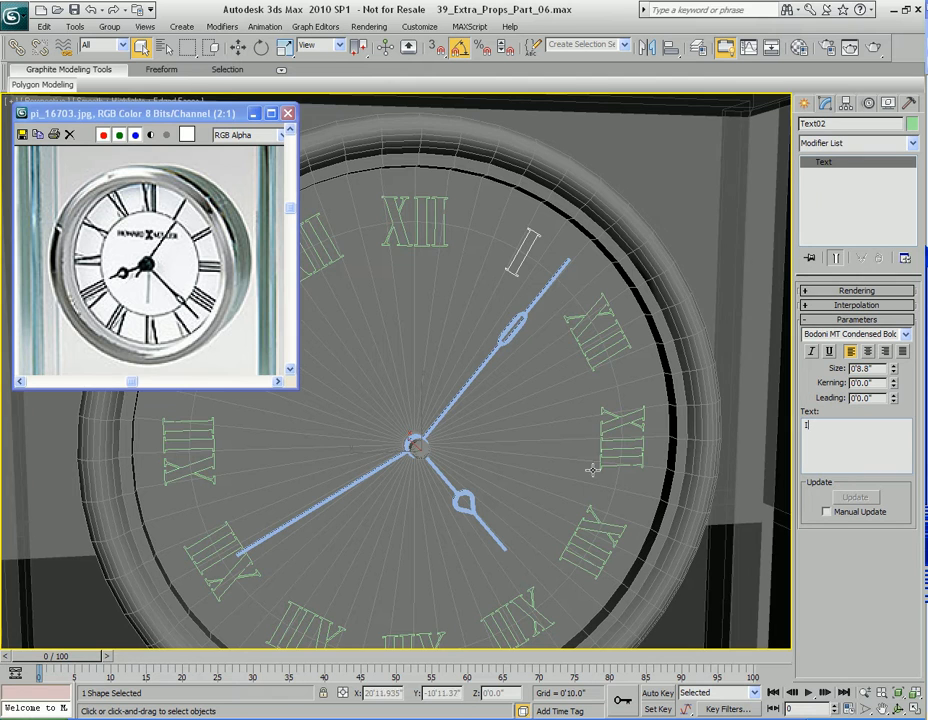
Change the two o'clock numeral's text to II and the three o'clock numeral's text to III
scroll(575, 437, up, 2)
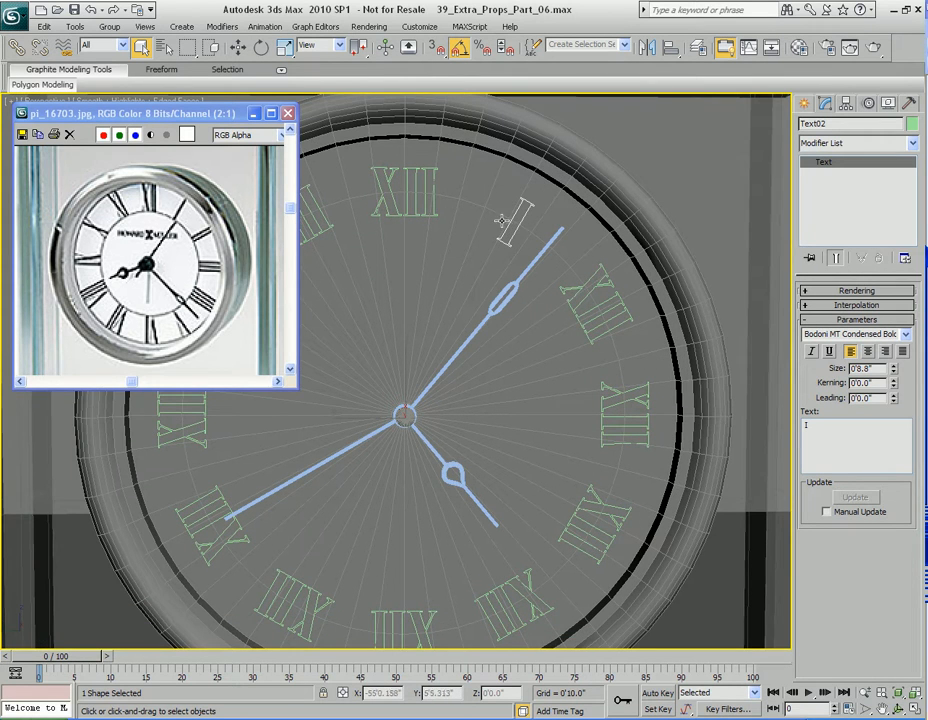
middle_drag(538, 370, 504, 319)
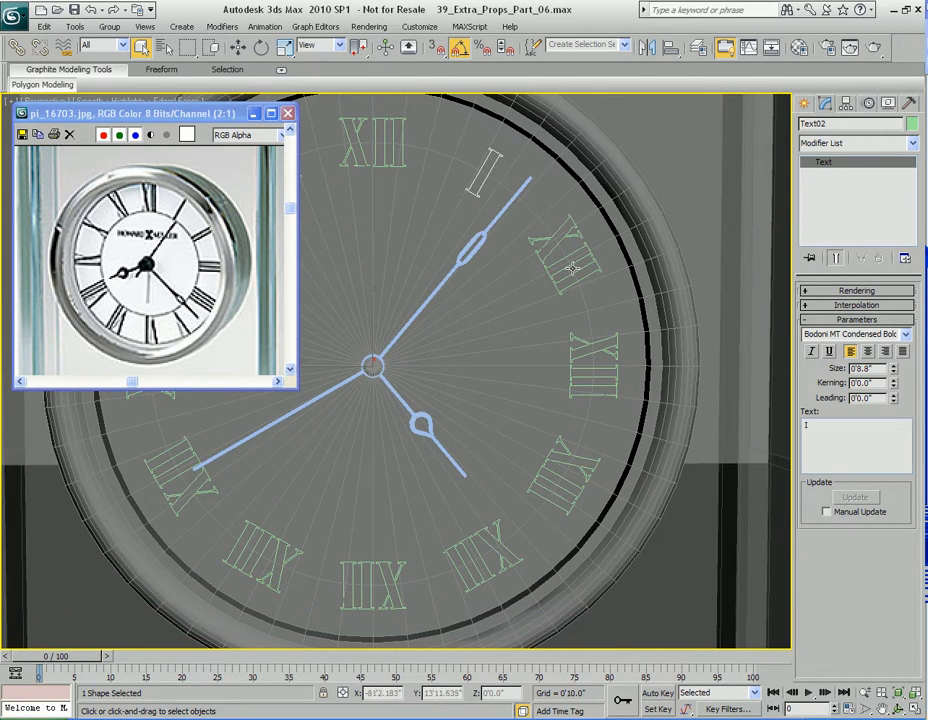
click(580, 234)
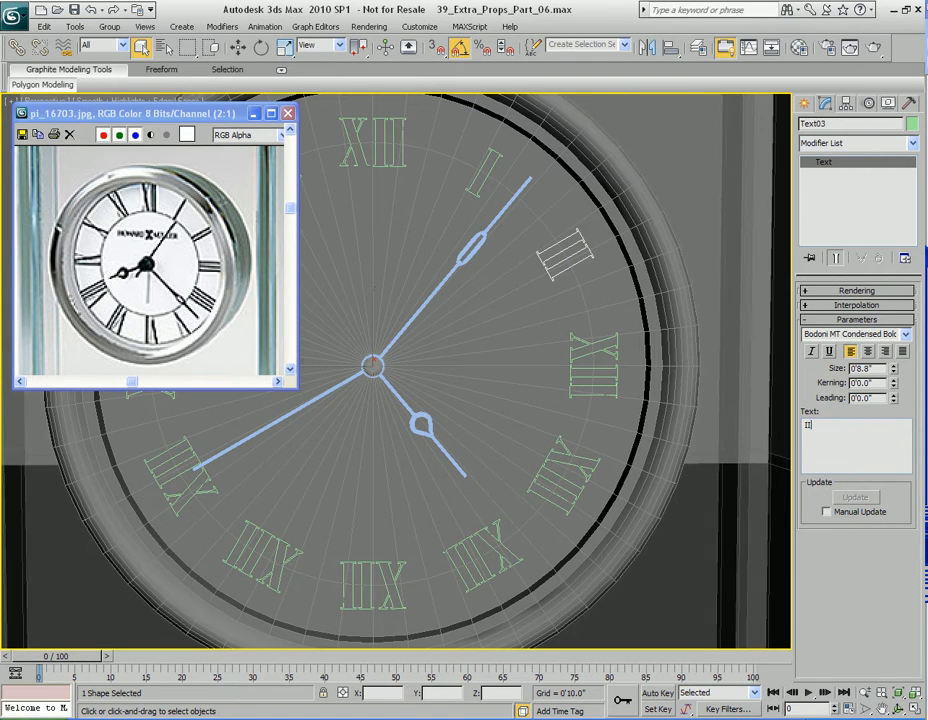
click(592, 362)
click(834, 441)
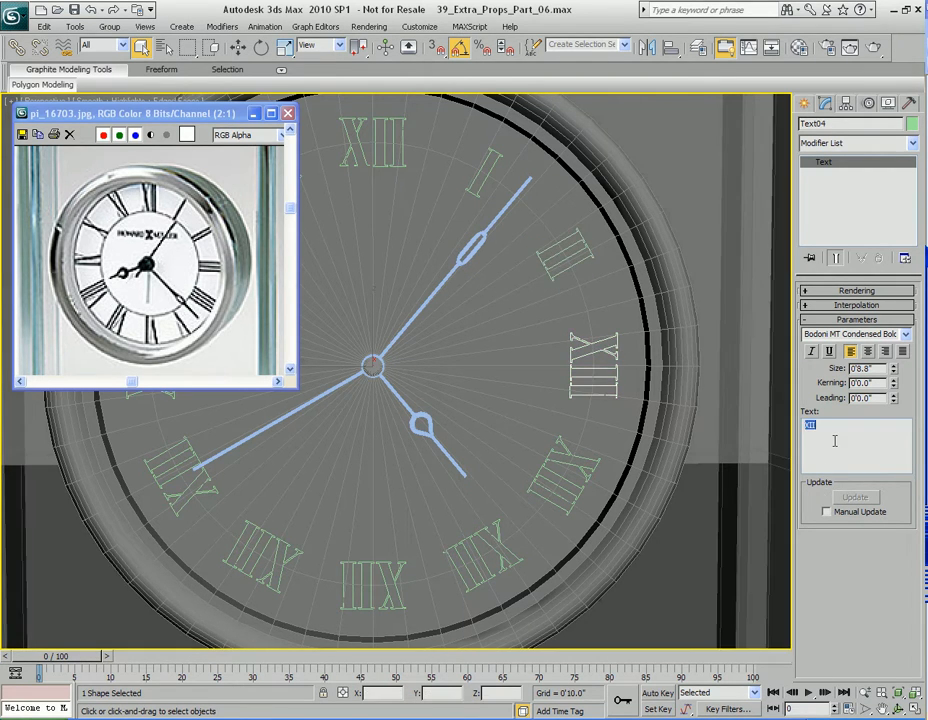
text(II)
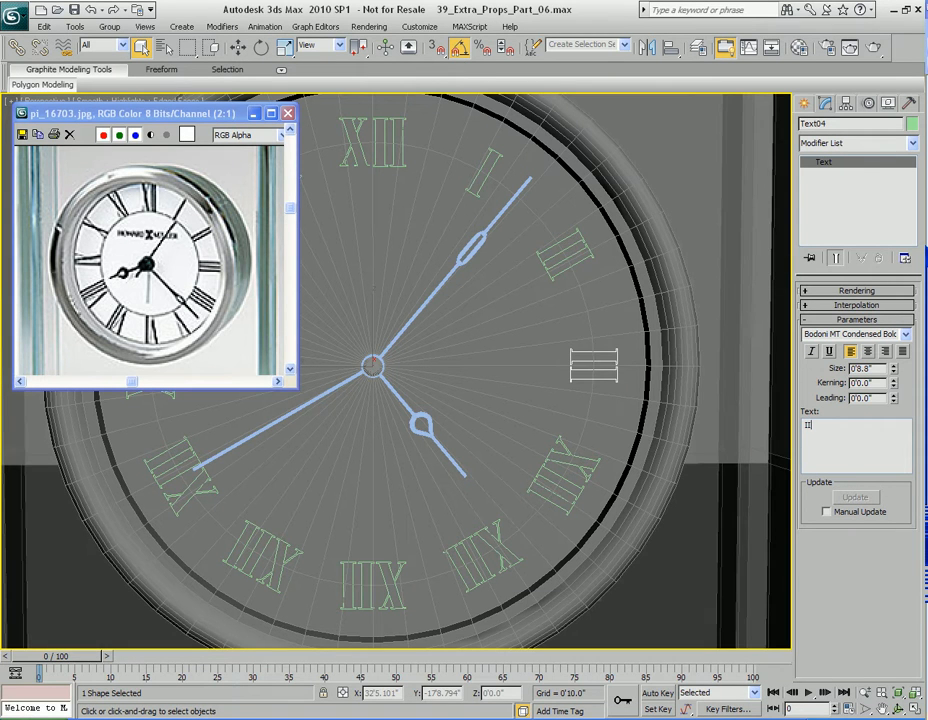
text(I)
Change the four o'clock numeral's text to IV and the five o'clock numeral's text to V
middle_drag(519, 557, 543, 500)
click(613, 408)
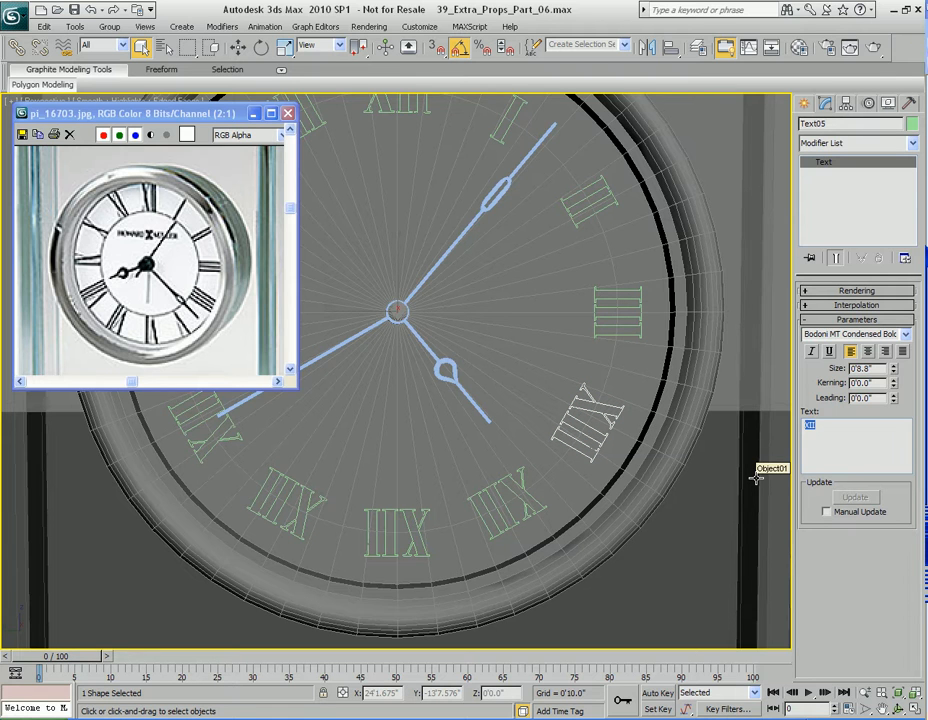
text(IV)
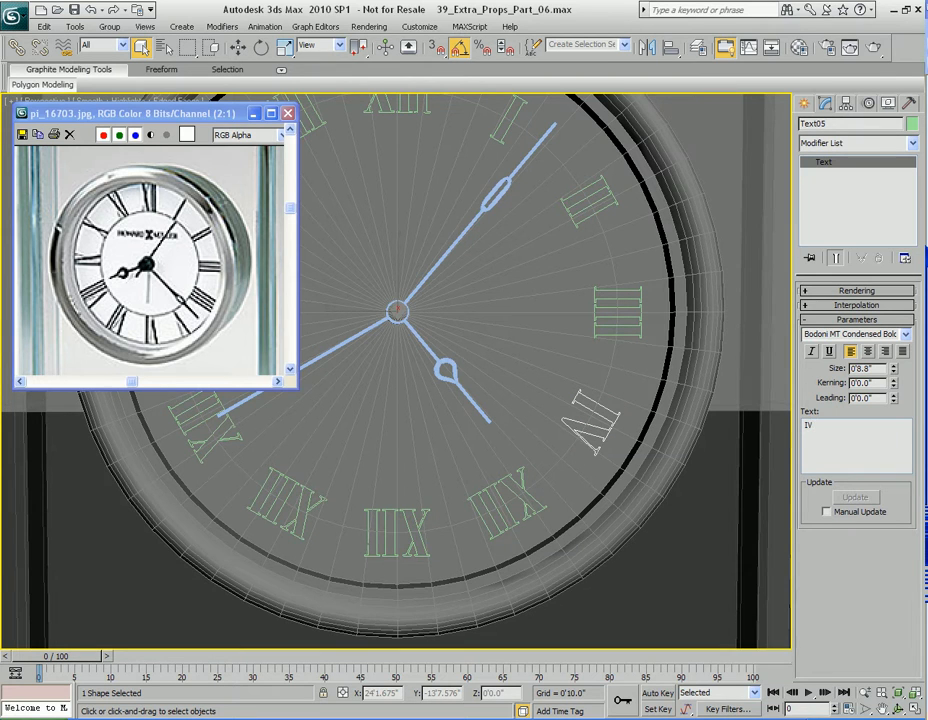
click(505, 500)
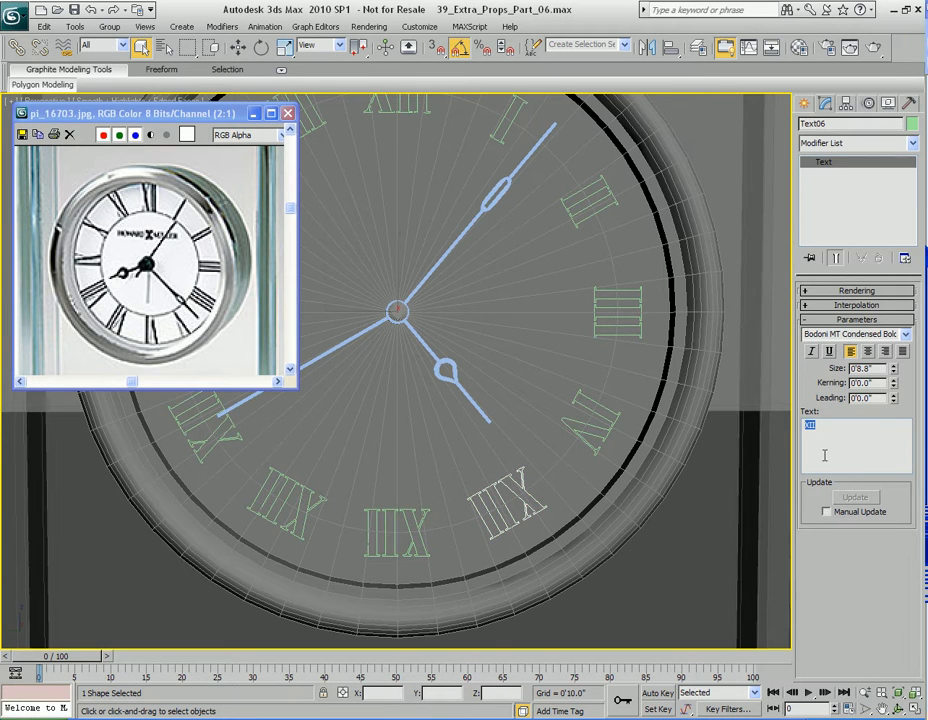
text(V)
Change the six o'clock numeral's text to VI and the seven o'clock numeral's text to VII
click(408, 514)
double_click(819, 455)
text(V)
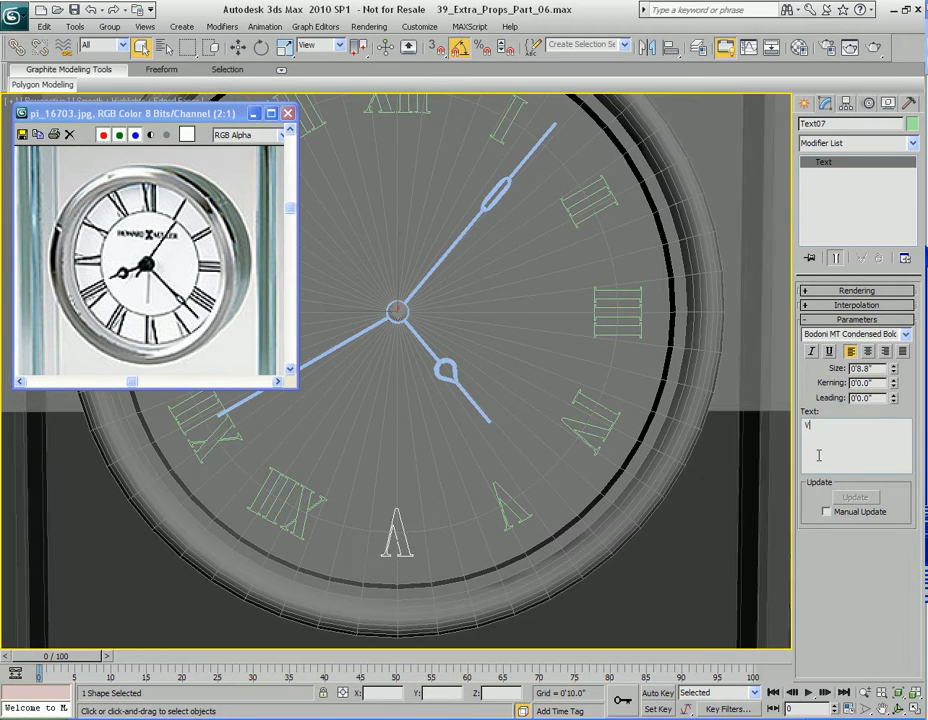
text(I)
click(295, 500)
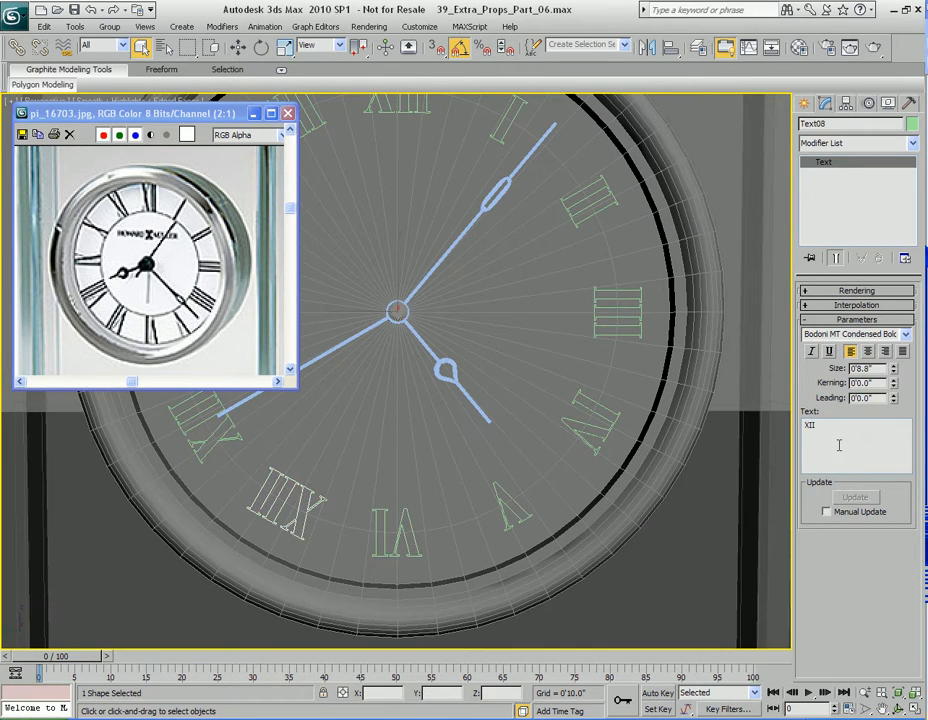
text(V)
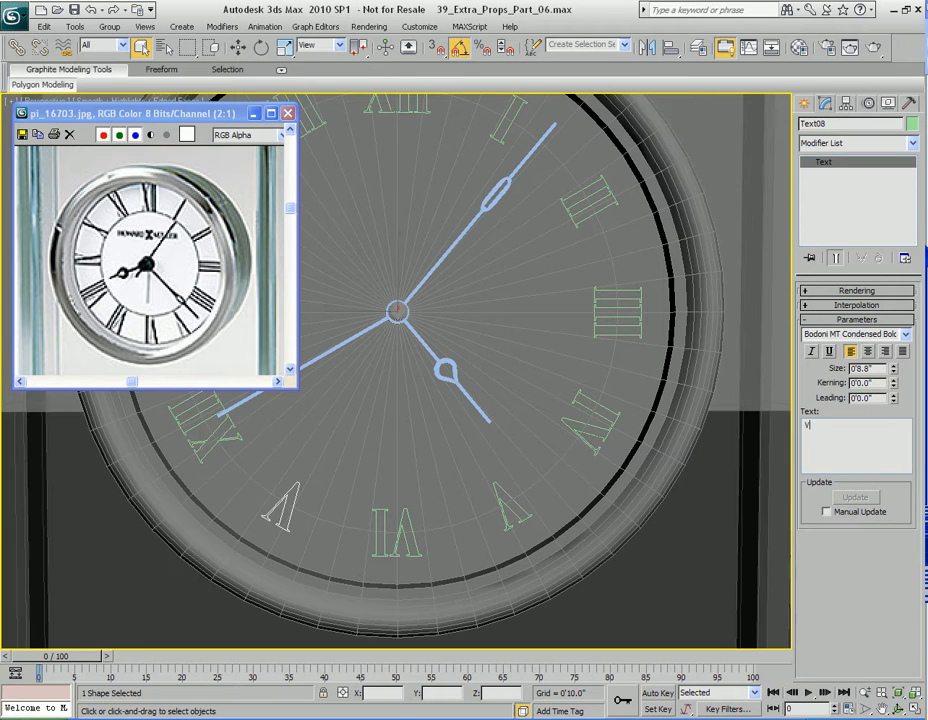
text(III)
Change the eight o'clock numeral's text to VIII and the nine o'clock numeral's text to IX
middle_drag(213, 430, 383, 463)
click(383, 463)
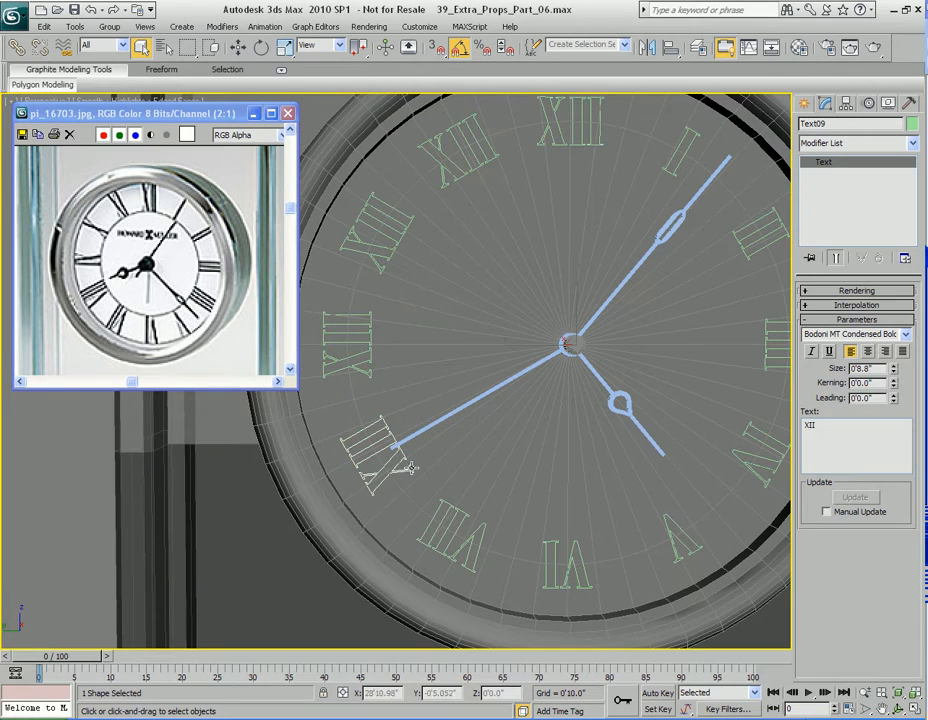
text(VIII)
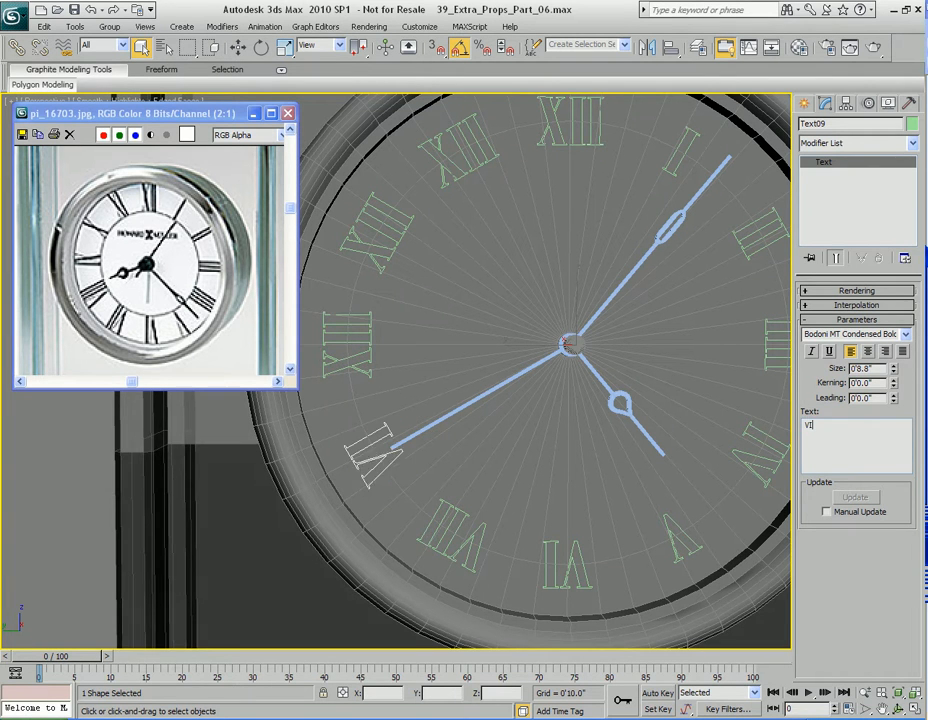
click(362, 329)
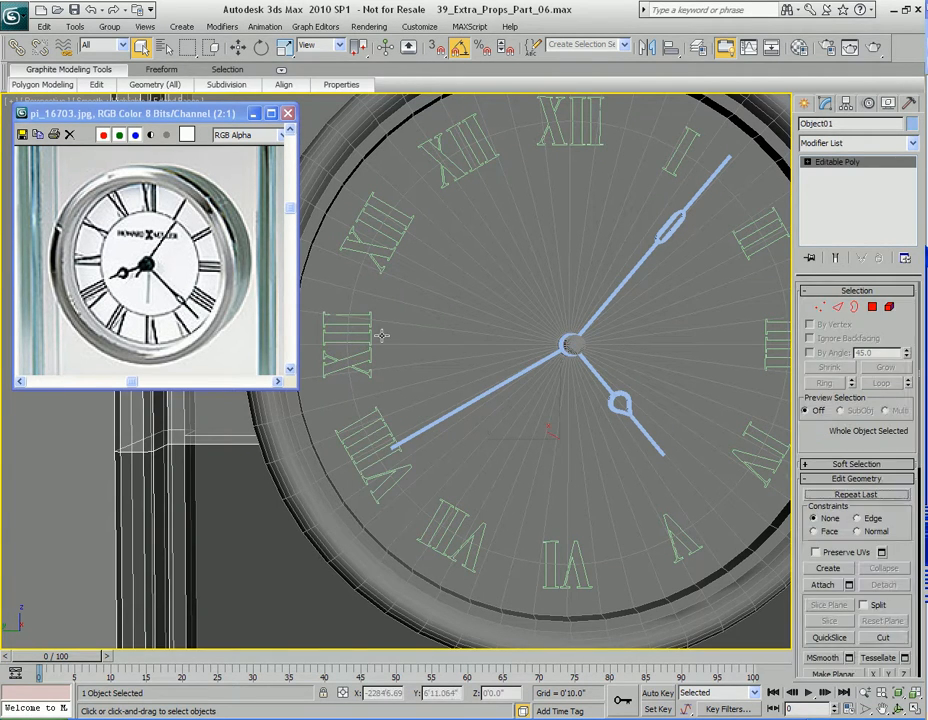
click(352, 338)
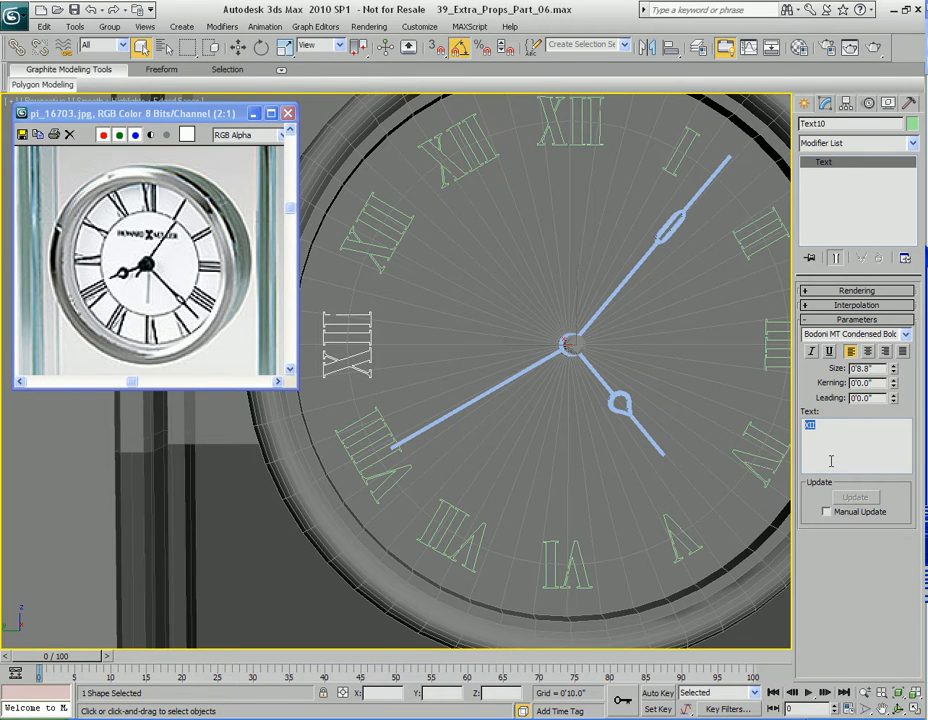
text(IX)
Change the ten o'clock numeral's text to X and the eleven o'clock numeral's text to XI
middle_drag(436, 344, 429, 443)
click(362, 318)
click(366, 322)
text(X)
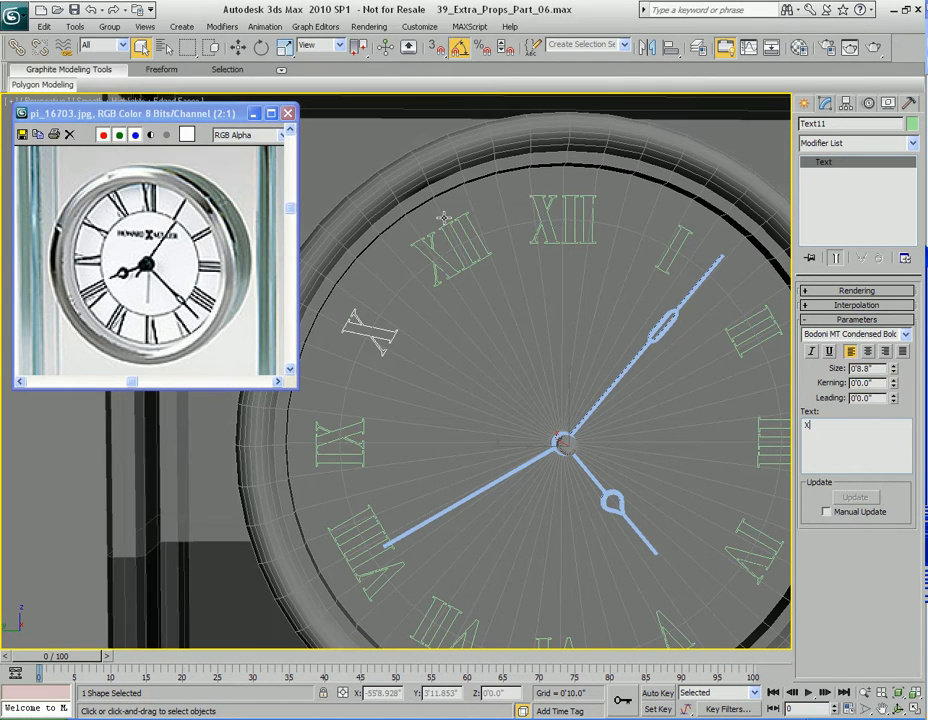
click(452, 250)
click(455, 252)
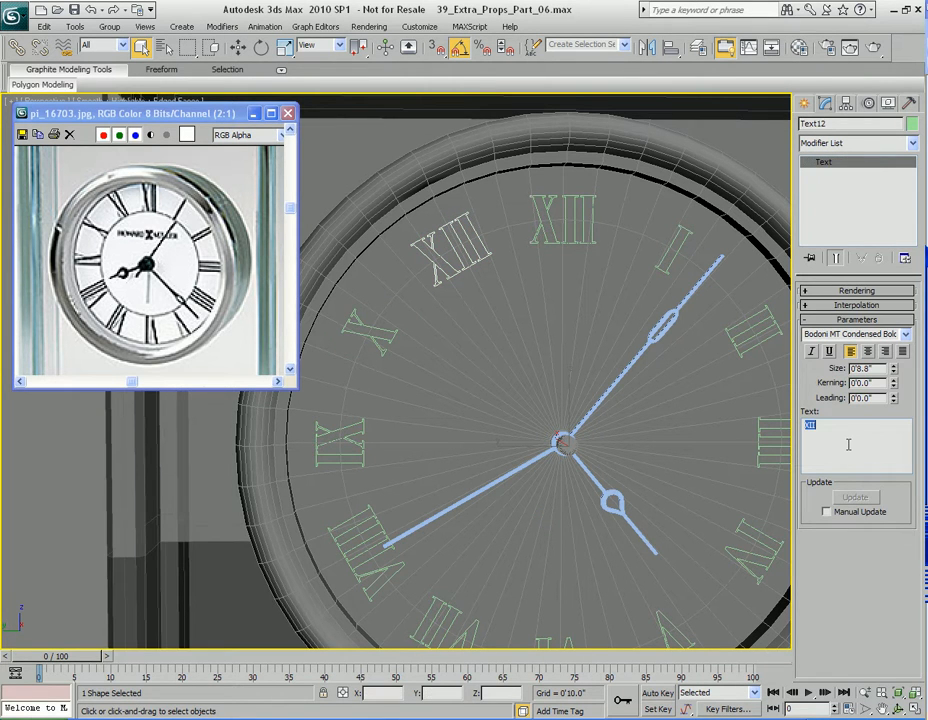
text(XI)
Unfreeze all objects, and return the clock body to its grey see-through display
scroll(601, 375, down, 4)
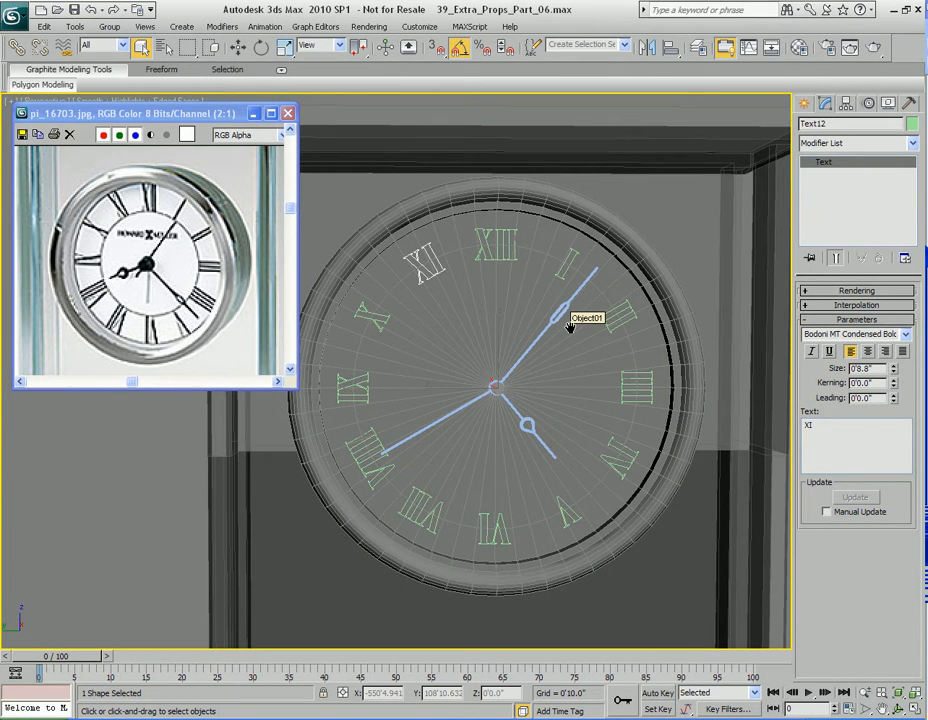
middle_drag(513, 341, 507, 366)
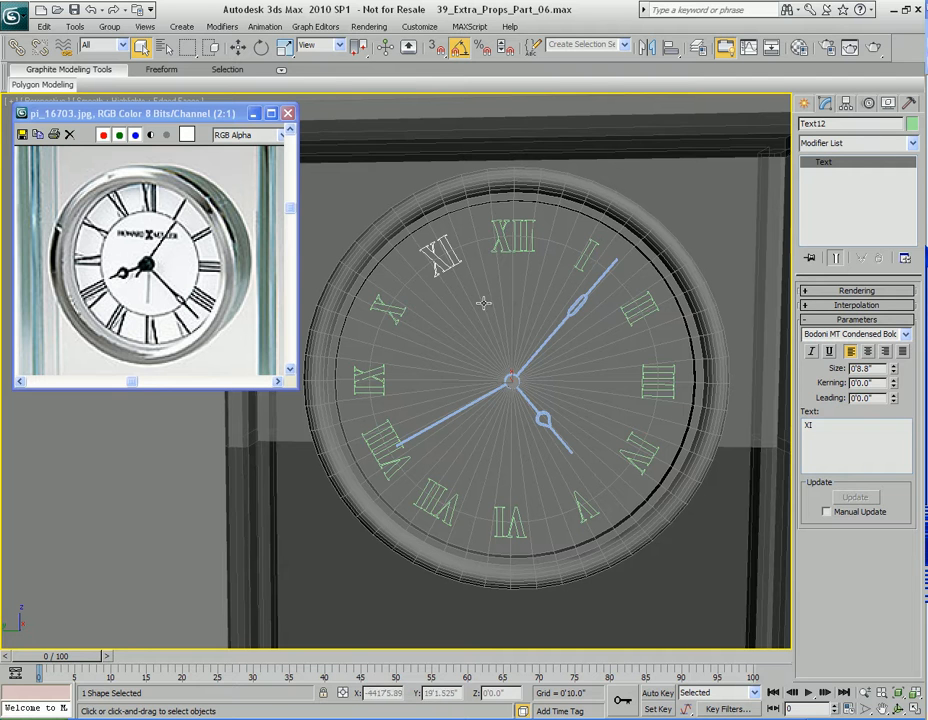
middle_drag(484, 328, 490, 314)
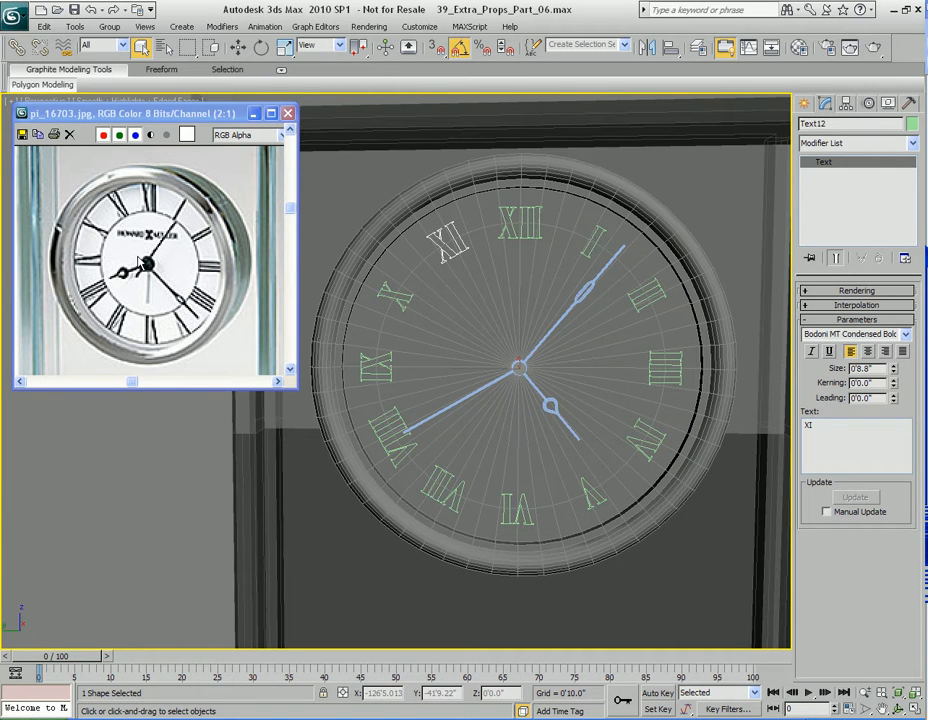
middle_drag(505, 390, 508, 360)
right_click(519, 338)
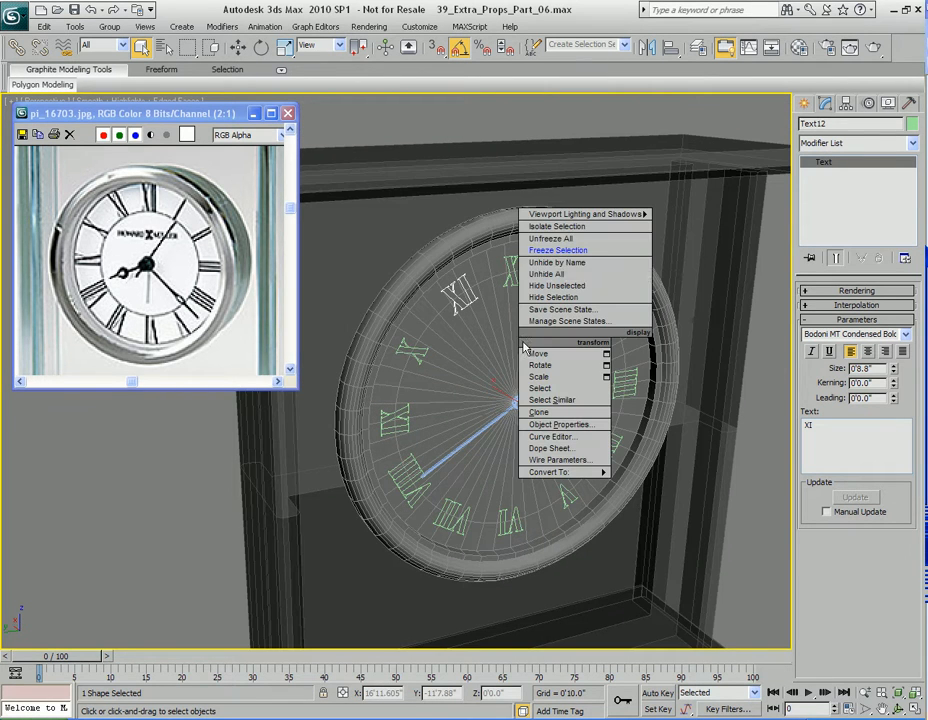
click(551, 239)
middle_drag(528, 444, 485, 340)
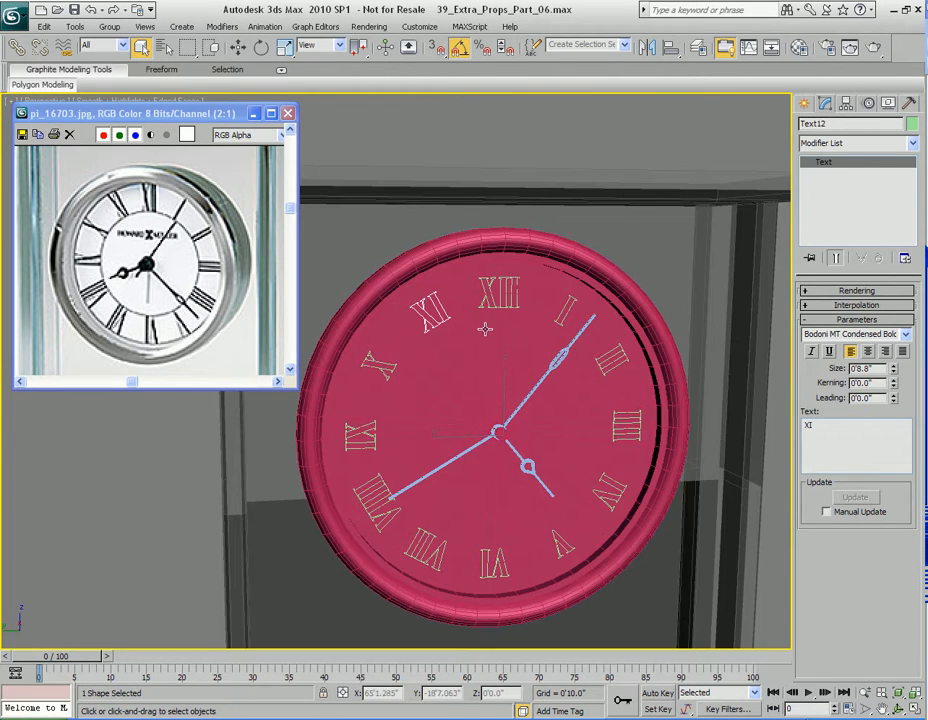
key(alt+x)
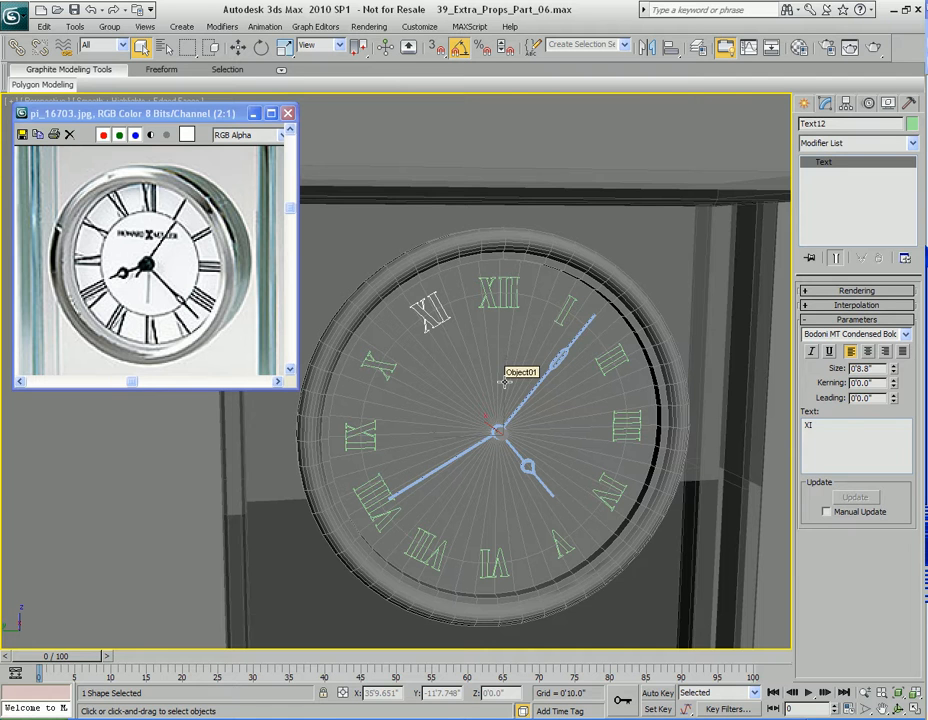
Select all twelve Roman numeral texts around the clock face and convert them to Editable Poly
alt+middle_drag(505, 382, 456, 361)
click(481, 297)
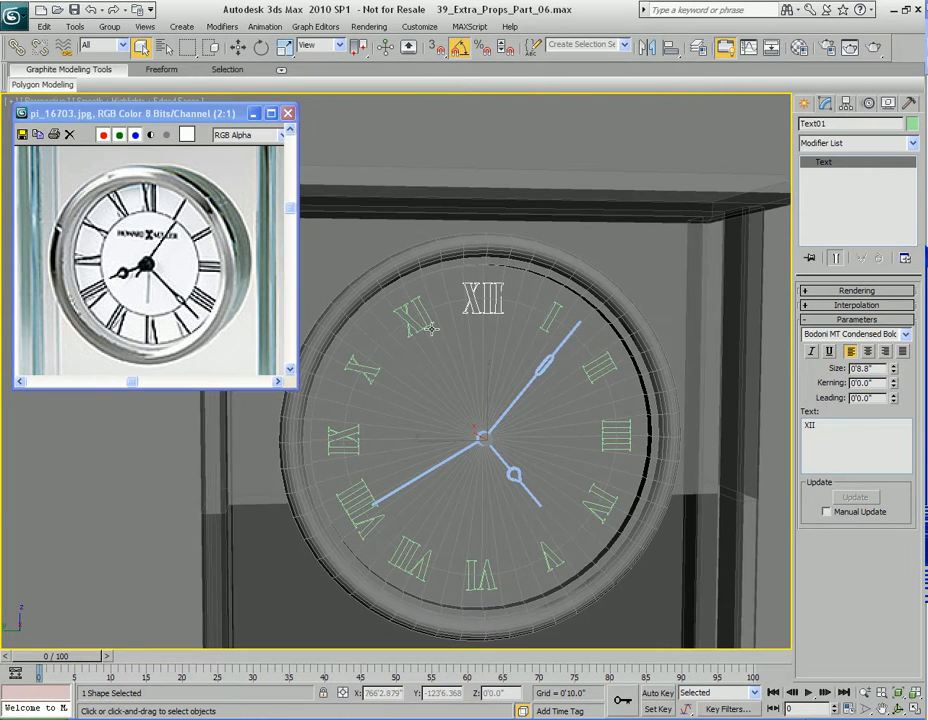
ctrl+click(428, 329)
ctrl+click(594, 370)
ctrl+click(626, 442)
ctrl+click(591, 515)
ctrl+click(538, 569)
ctrl+click(538, 569)
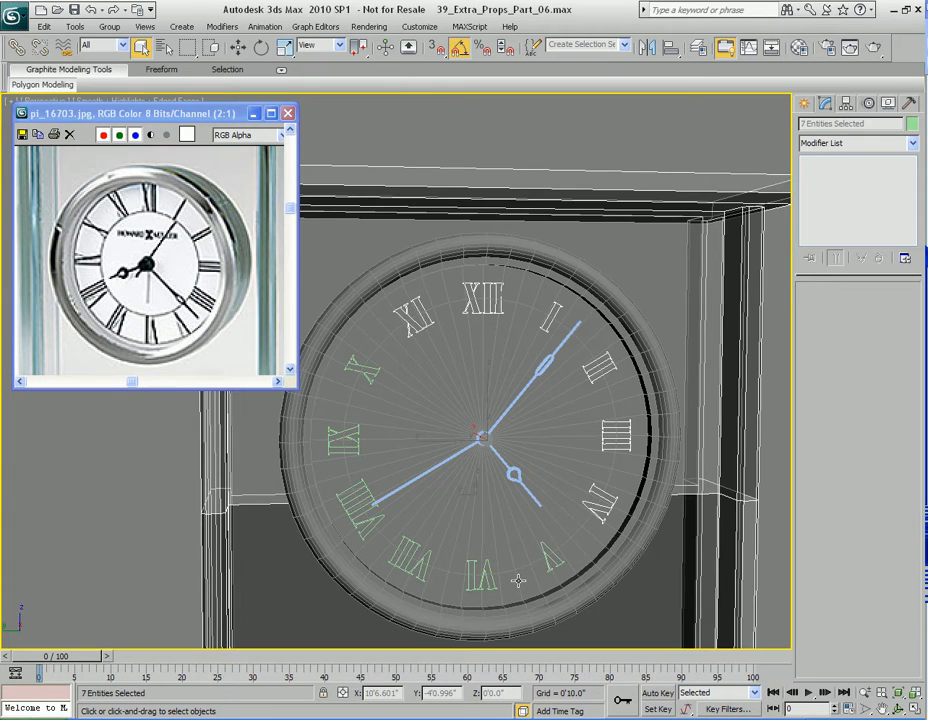
alt+click(549, 562)
ctrl+click(484, 575)
ctrl+click(427, 562)
ctrl+click(372, 518)
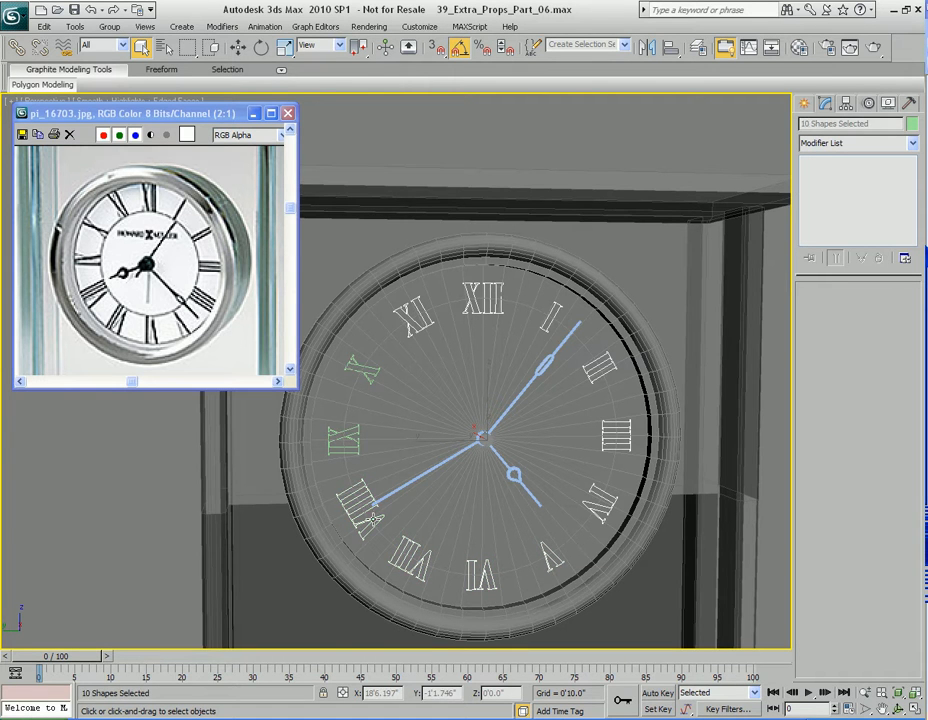
ctrl+click(352, 449)
alt+middle_drag(502, 520, 514, 491)
scroll(514, 492, up, 2)
right_click(497, 361)
mouse_move(528, 496)
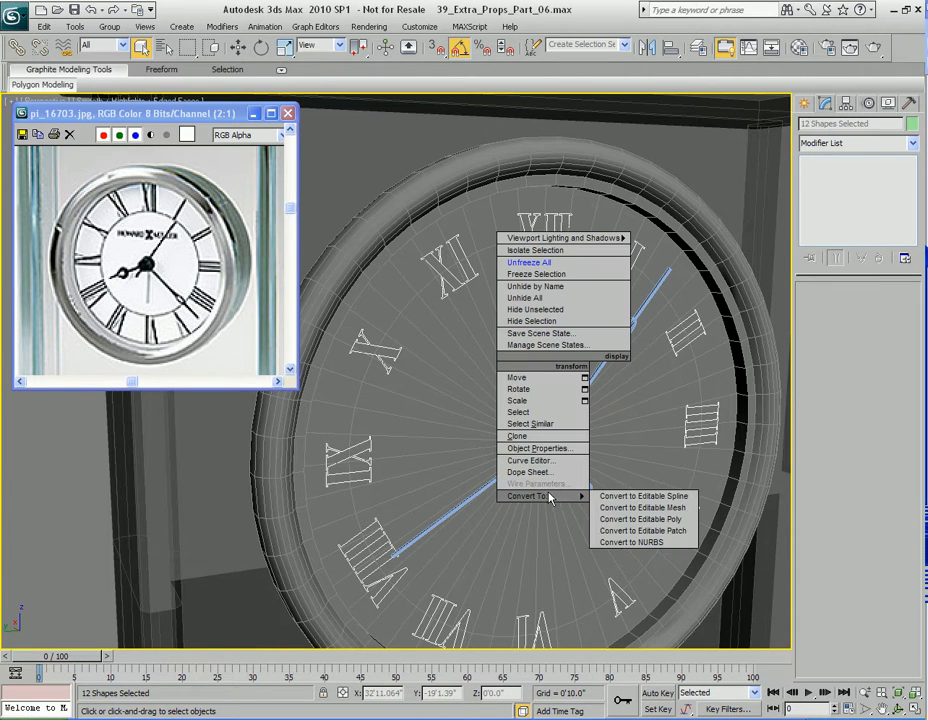
click(636, 516)
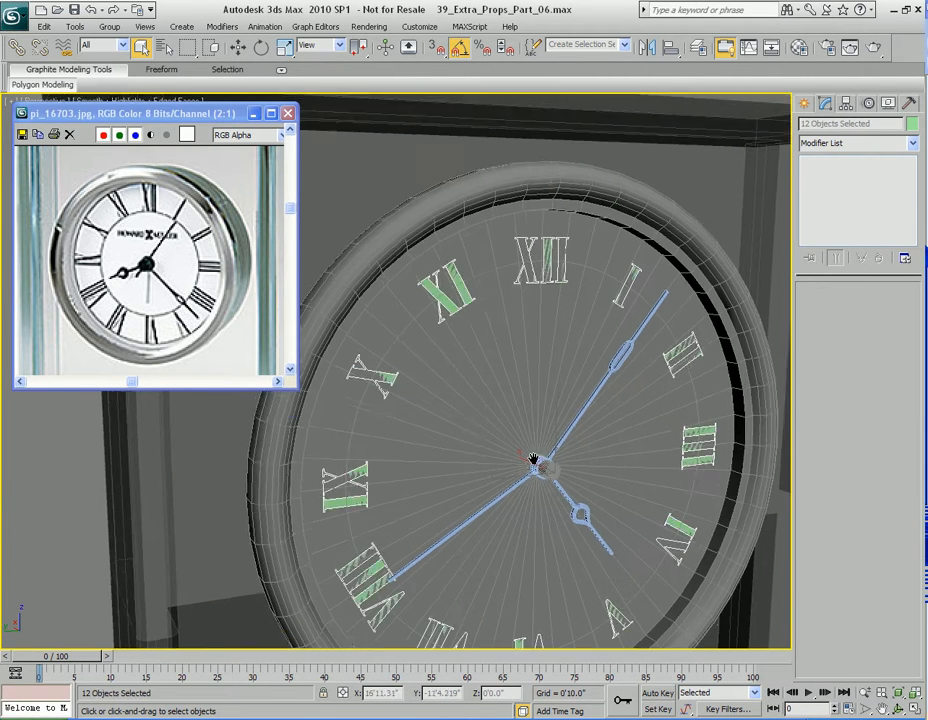
Render the perspective view, and render again from closer in to check the numerals on the clock face
key(shift+q)
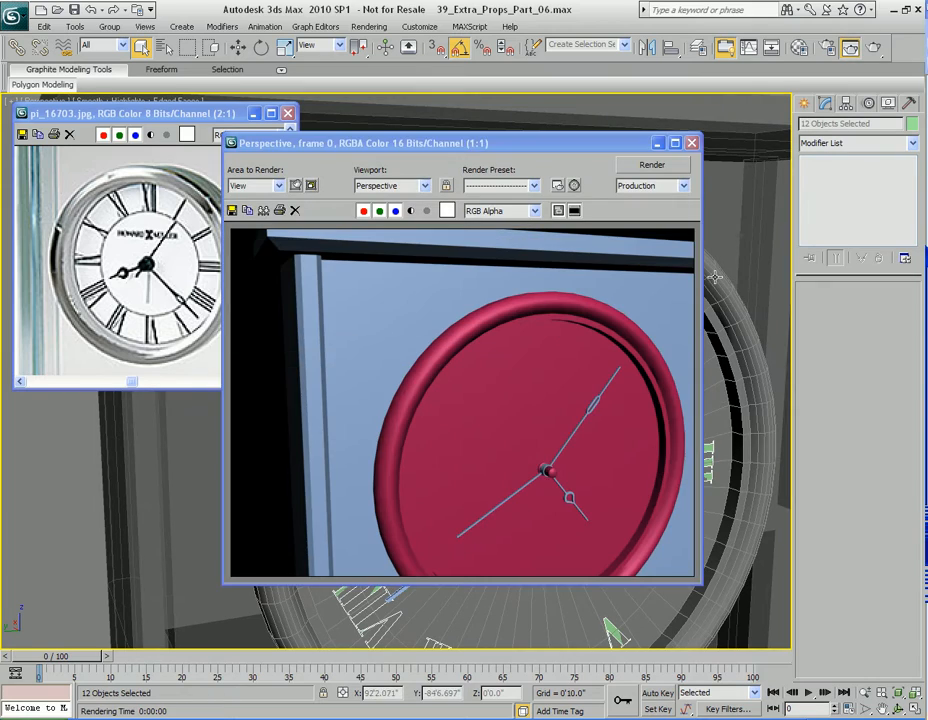
click(692, 143)
middle_drag(522, 440, 530, 399)
key(w)
scroll(548, 374, up, 6)
key(shift+q)
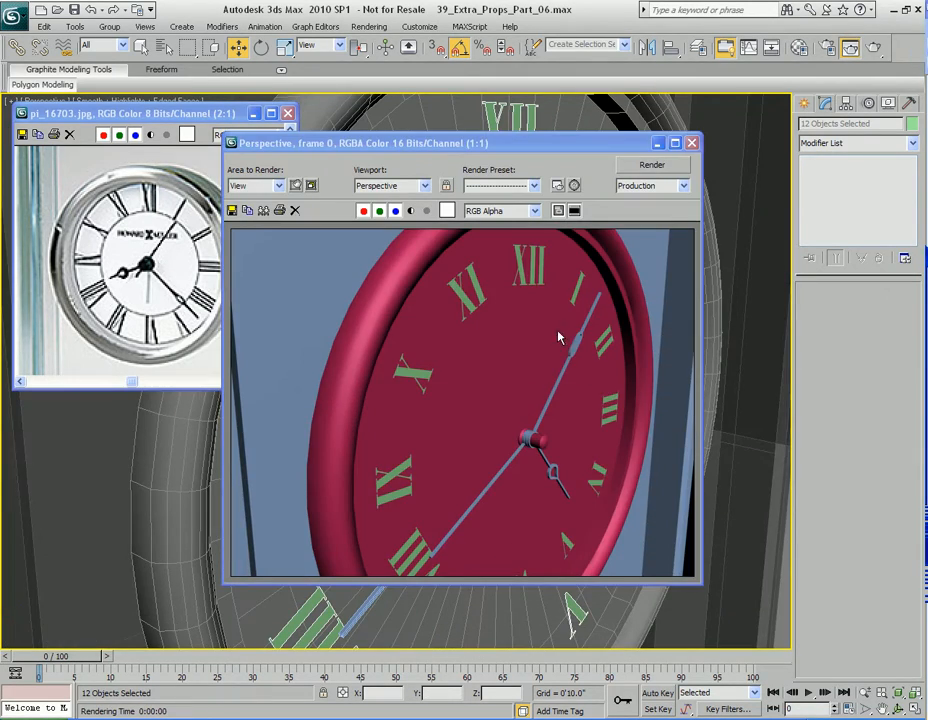
click(692, 144)
Render the front of the clock from further out to check the complete ring of numerals
scroll(552, 367, down, 4)
alt+middle_drag(552, 367, 518, 389)
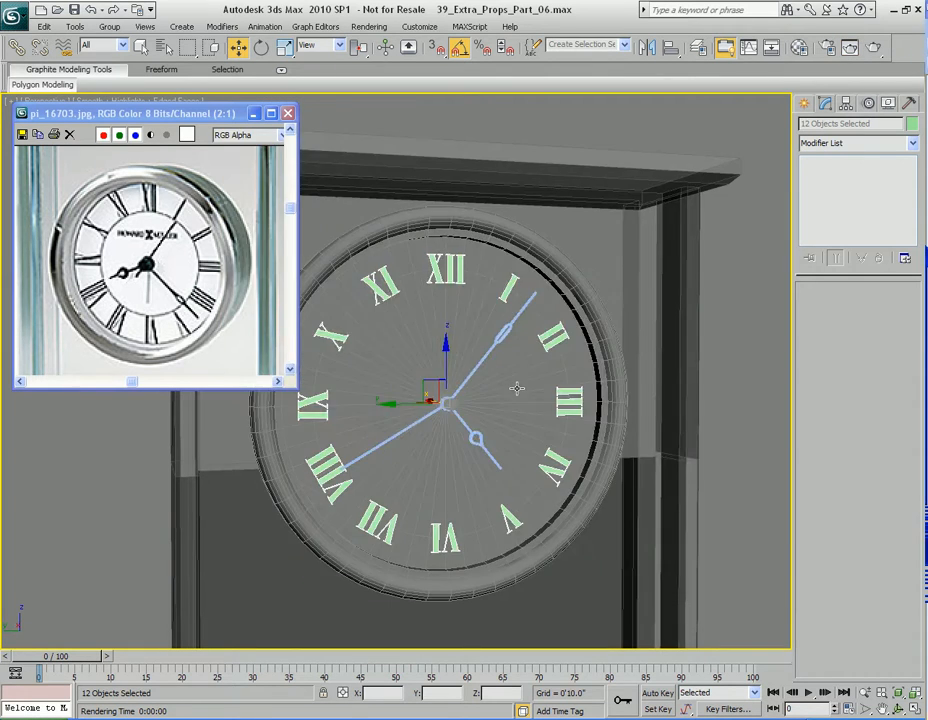
key(shift+q)
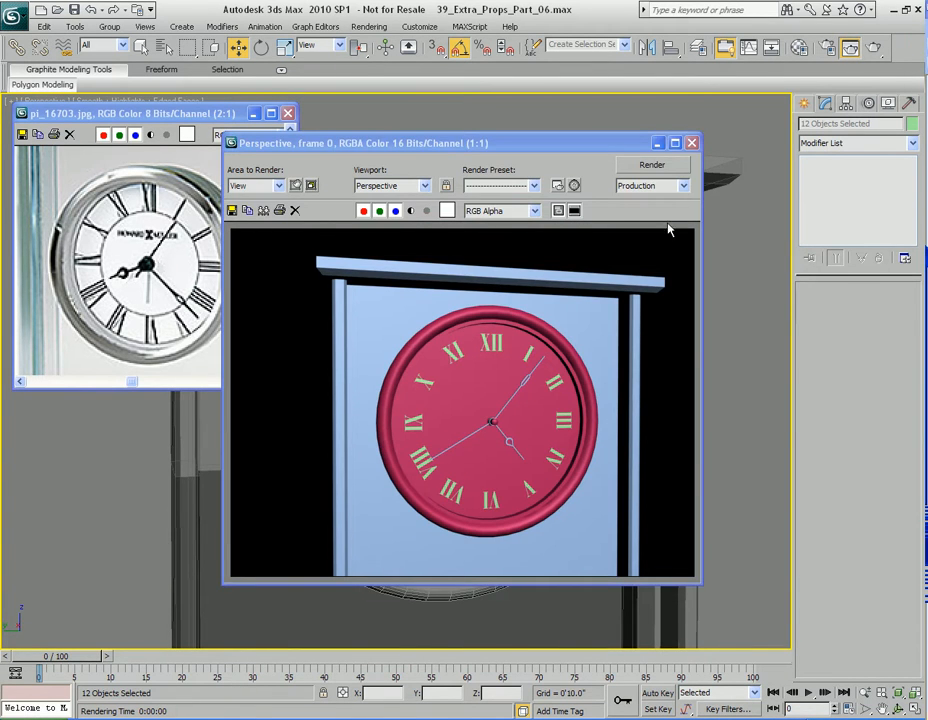
click(692, 144)
alt+middle_drag(480, 284, 522, 319)
middle_drag(473, 361, 492, 343)
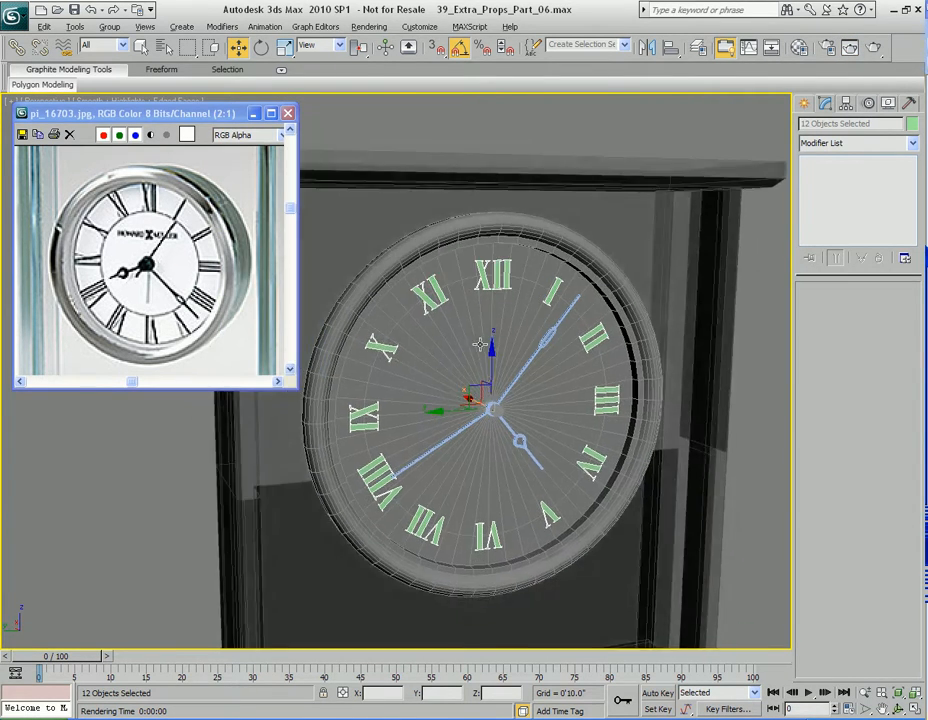
Select the clock body and unfreeze all objects
scroll(478, 338, up, 3)
click(510, 311)
middle_drag(504, 290, 499, 310)
right_click(541, 303)
click(580, 205)
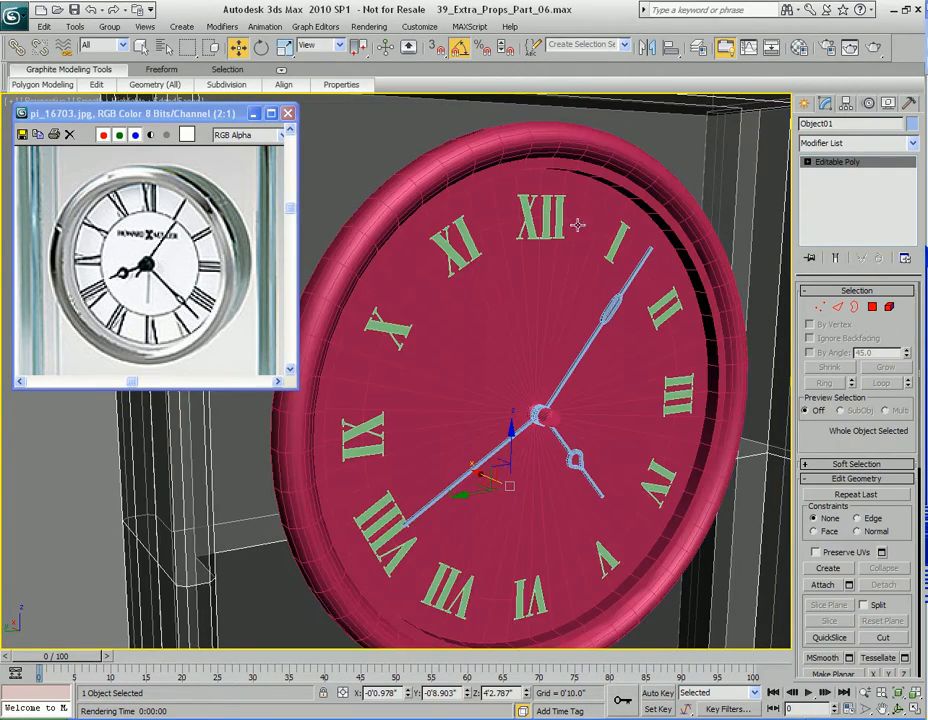
middle_drag(544, 373, 552, 345)
scroll(552, 345, down, 3)
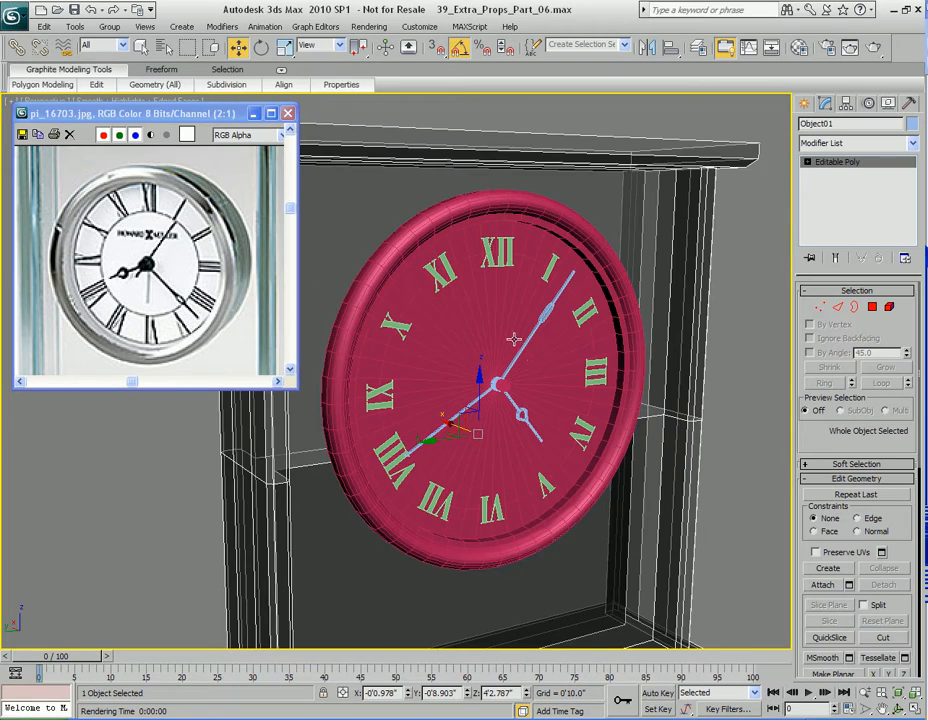
Select the clock face object and show its vertices around the centre pin that holds the hands
key(q)
scroll(502, 336, up, 3)
middle_drag(546, 314, 396, 304)
scroll(530, 320, down, 3)
click(524, 346)
scroll(550, 304, up, 5)
alt+middle_drag(550, 304, 624, 372)
scroll(503, 304, down, 2)
key(1)
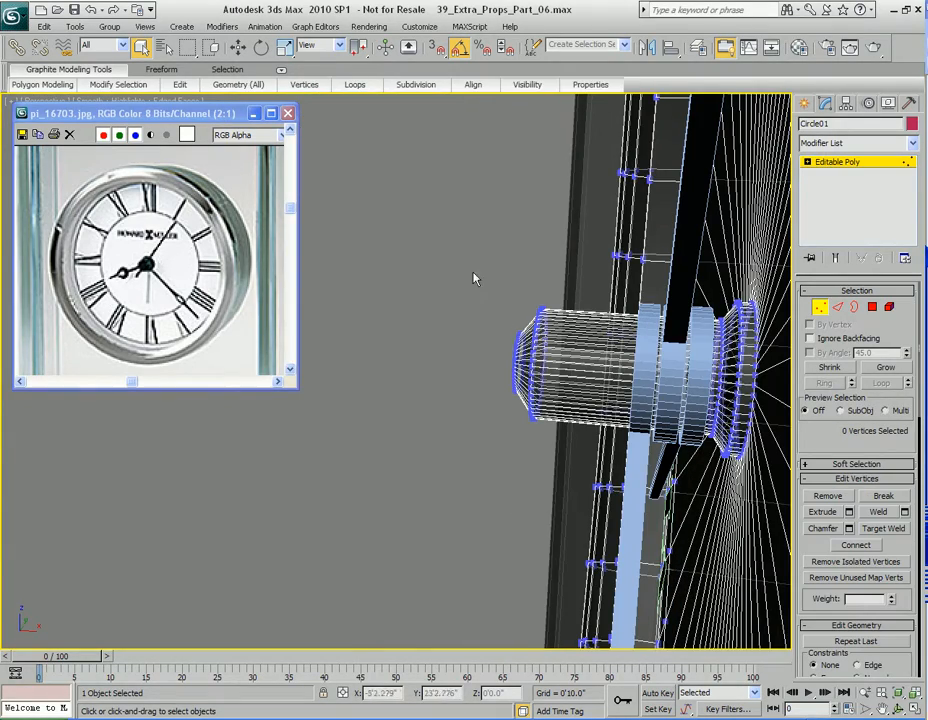
drag(570, 453, 571, 443)
scroll(539, 379, up, 3)
alt+middle_drag(539, 379, 557, 367)
Select the end cap polygons of the centre pin plus the adjoining bevel ring, and move them along the pin's axis
key(4)
click(383, 373)
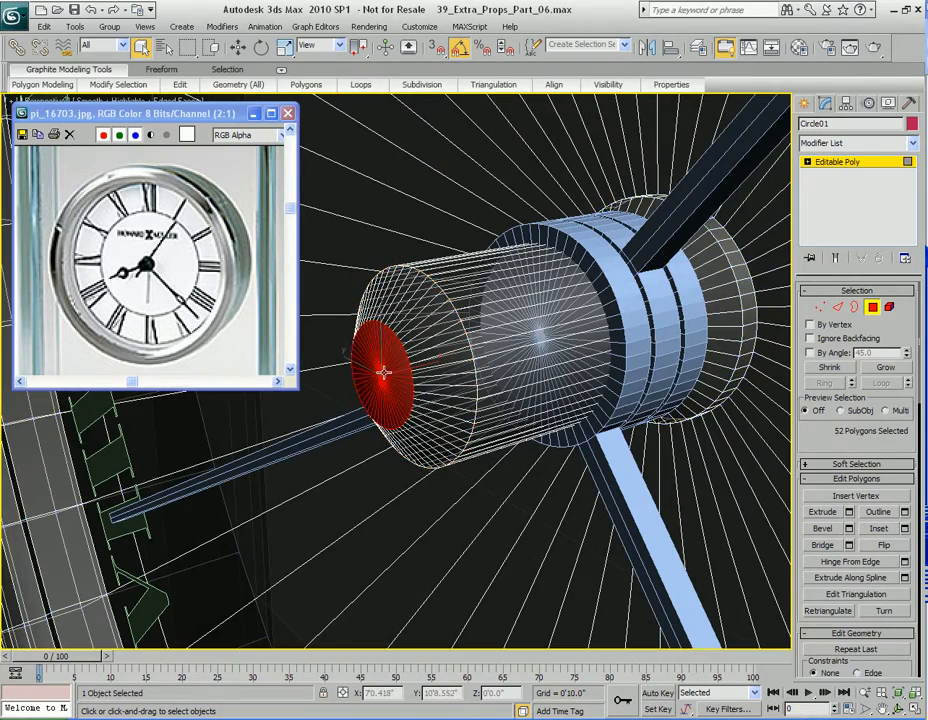
alt+middle_drag(398, 372, 508, 364)
scroll(430, 376, up, 3)
shift+click(570, 348)
click(871, 369)
alt+middle_drag(640, 326, 621, 335)
key(alt+x)
scroll(642, 331, down, 3)
key(w)
drag(447, 391, 535, 386)
alt+middle_drag(526, 387, 584, 373)
scroll(584, 373, down, 8)
scroll(585, 372, down, 6)
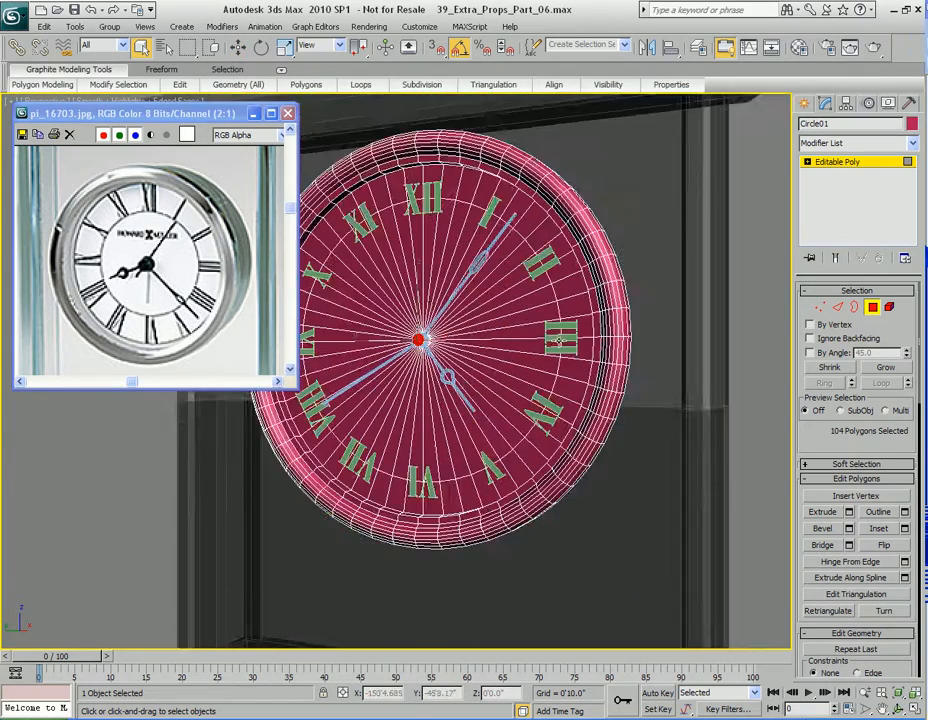
Render the perspective view of the clock face, and render again with the whole clock in frame
key(q)
key(shift+q)
click(692, 142)
alt+middle_drag(528, 307, 498, 305)
scroll(465, 311, down, 5)
key(shift+q)
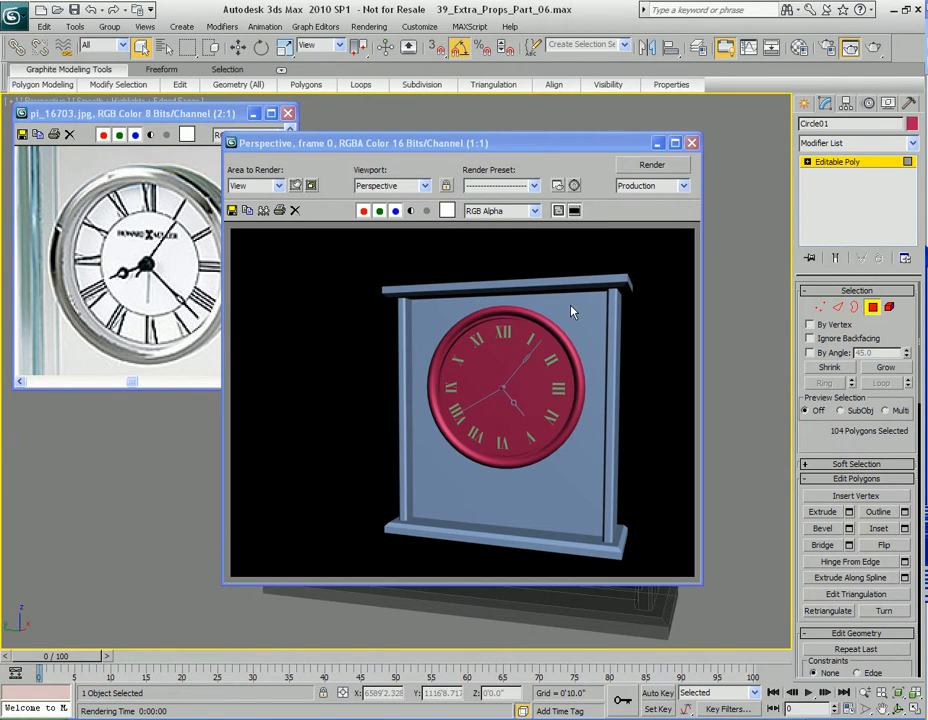
click(692, 142)
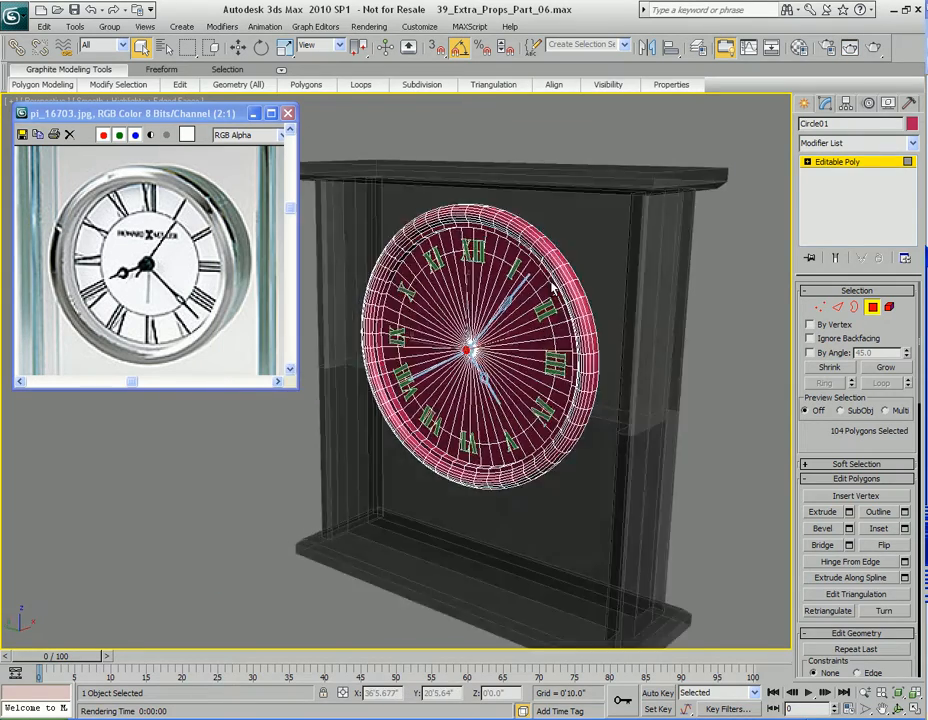
Select the minute hand and check its pivot at the centre pin with the Rotate tool
scroll(580, 295, up, 8)
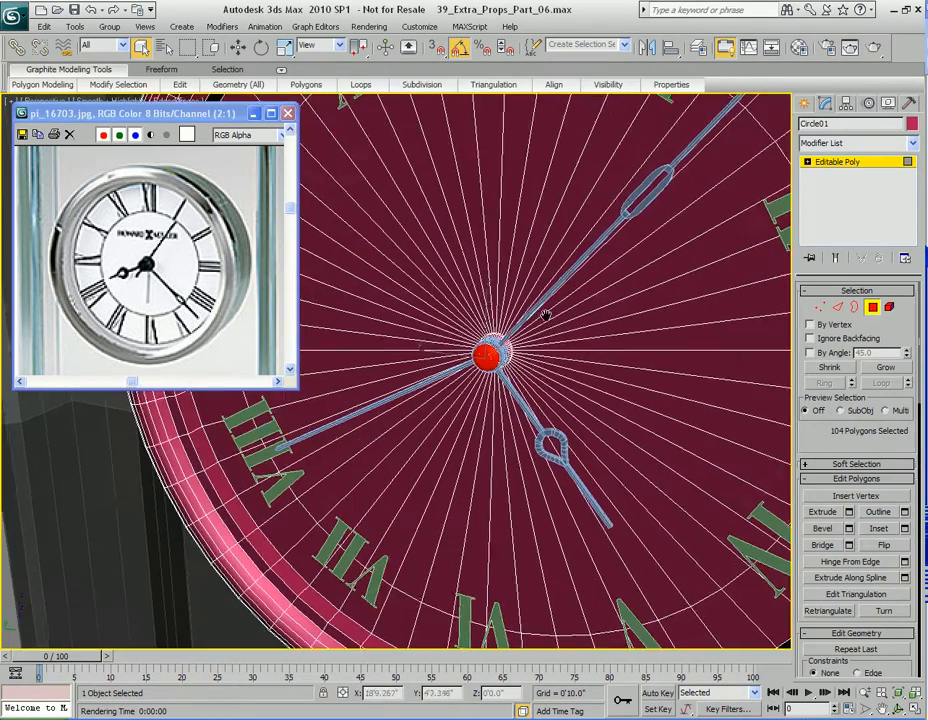
key(4)
click(571, 271)
middle_drag(550, 329, 541, 320)
key(e)
drag(540, 319, 576, 352)
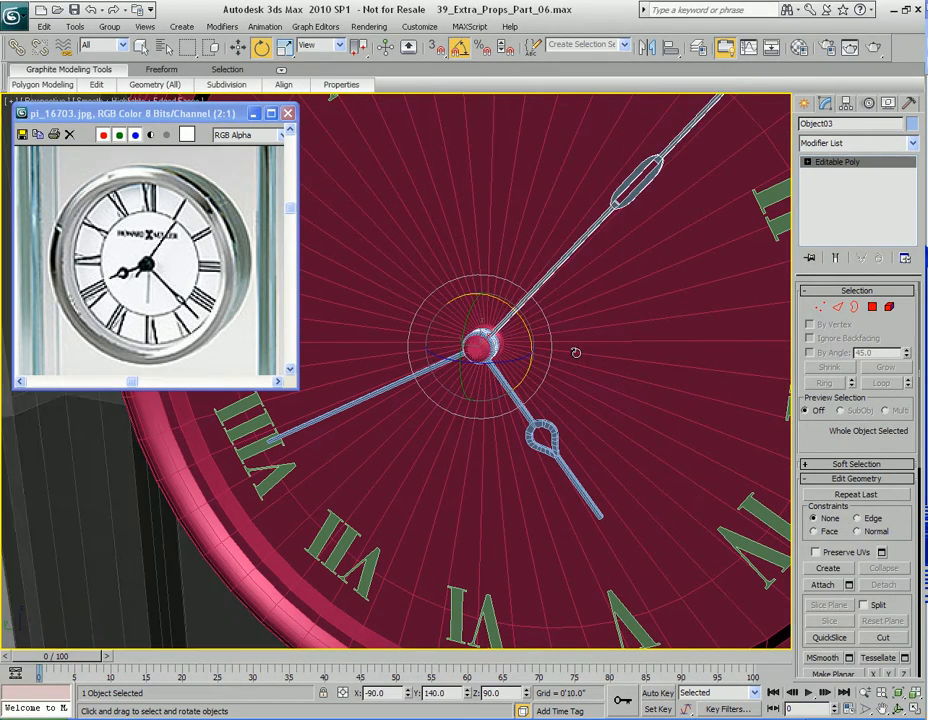
scroll(576, 352, down, 6)
key(q)
Select the open rear border of the round clock housing and extend it backward about 0'5.0" along X
scroll(489, 345, down, 3)
middle_drag(503, 331, 522, 299)
scroll(563, 309, down, 3)
alt+middle_drag(624, 315, 524, 340)
scroll(484, 326, up, 5)
alt+middle_drag(619, 280, 523, 244)
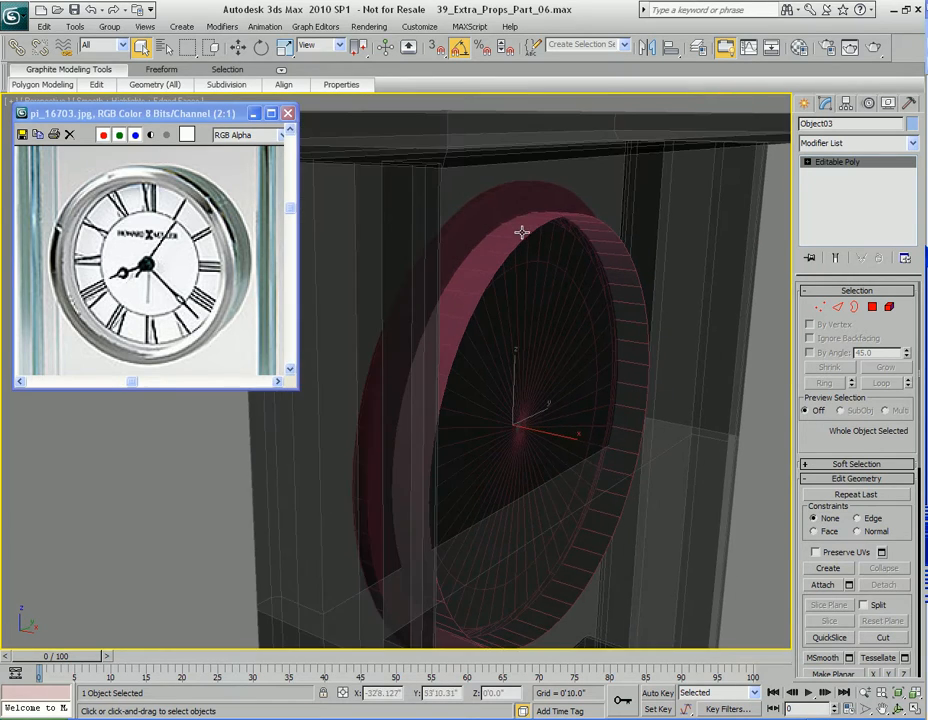
key(F3)
click(522, 231)
key(F3)
mouse_move(594, 305)
alt+middle_down()
mouse_move(583, 284)
mouse_move(590, 275)
alt+middle_up()
key(3)
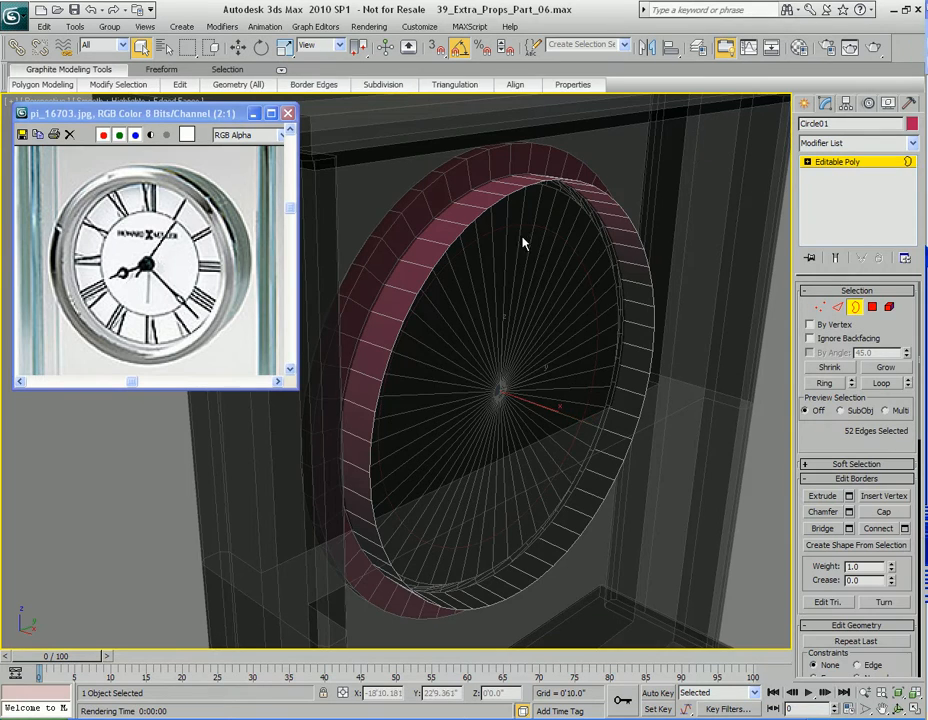
key(w)
alt+middle_drag(539, 249, 594, 410)
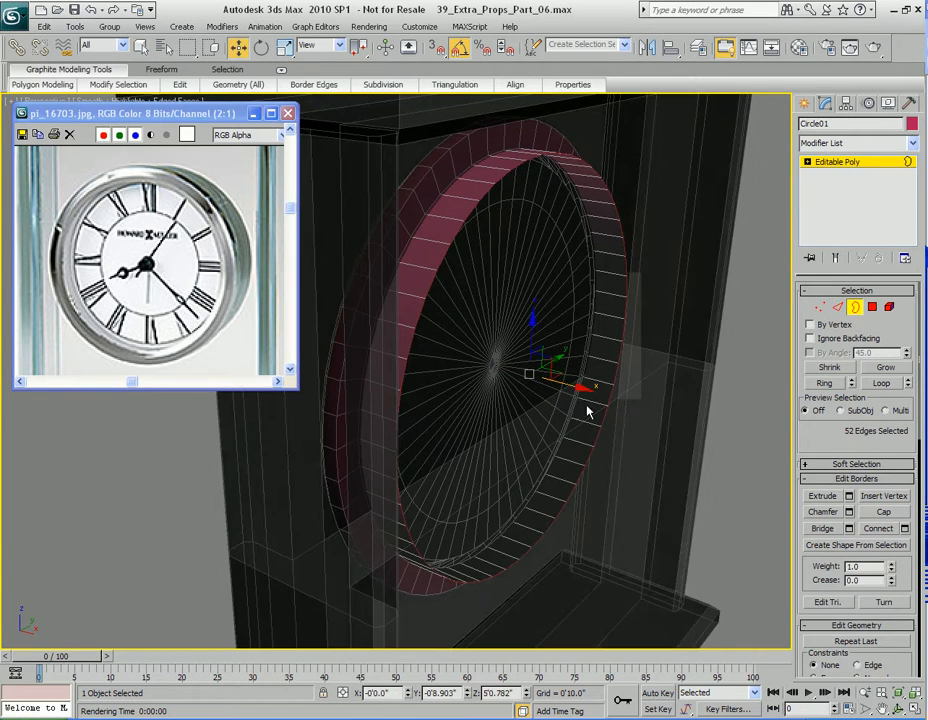
shift+drag(570, 383, 600, 380)
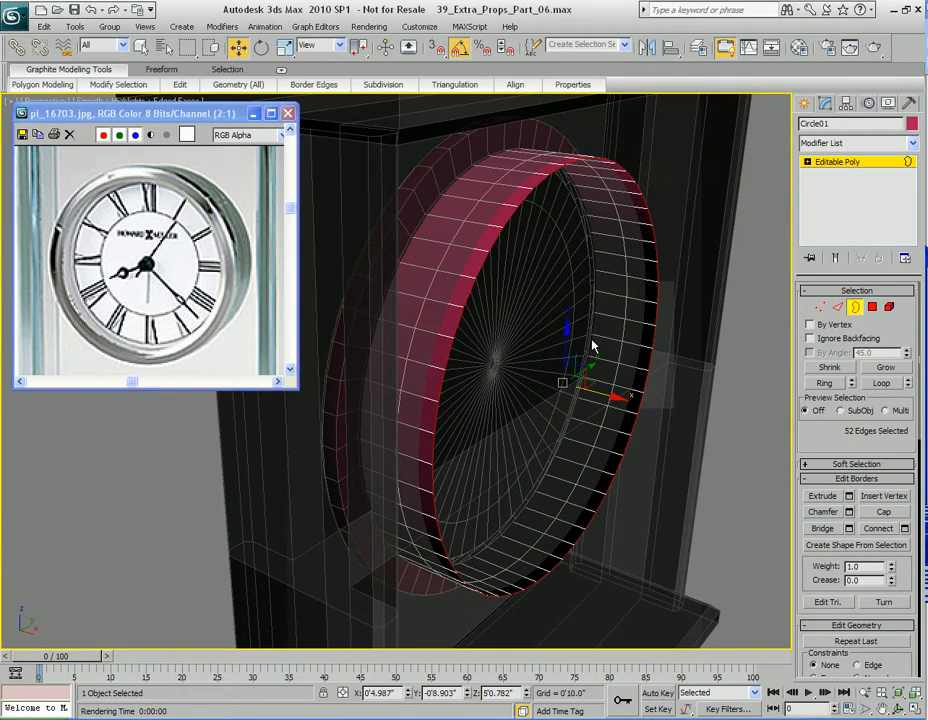
right_click(590, 262)
click(560, 310)
Move the housing's rear border slightly forward along X, then leave border editing and deselect the object
alt+middle_drag(553, 313, 627, 386)
drag(621, 384, 611, 382)
alt+middle_drag(611, 382, 520, 359)
scroll(518, 357, down, 6)
key(q)
key(3)
click(571, 352)
alt+middle_drag(571, 352, 520, 336)
scroll(523, 342, up, 3)
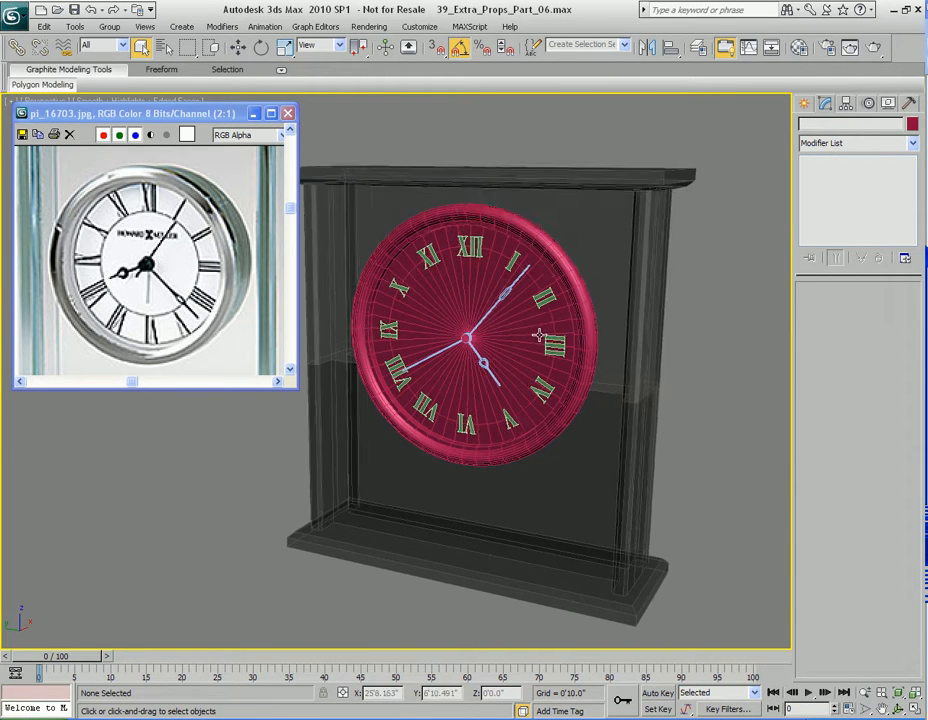
Select the clock body and toggle its see-through display off and on to inspect the model as a solid
click(628, 348)
scroll(628, 348, down, 3)
alt+middle_drag(628, 352, 592, 325)
scroll(589, 330, up, 3)
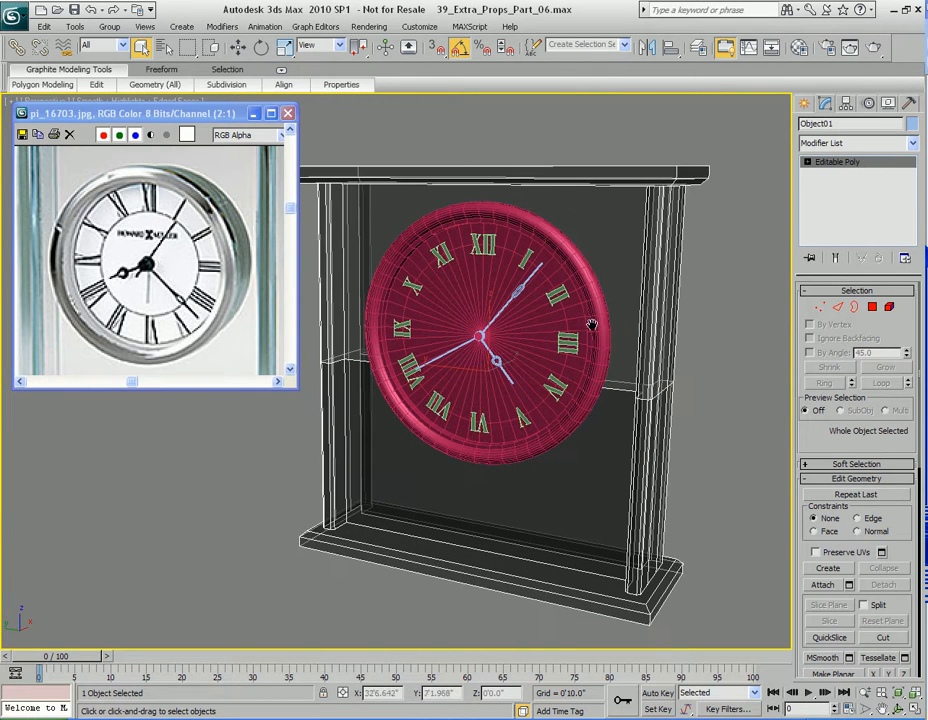
key(alt+x)
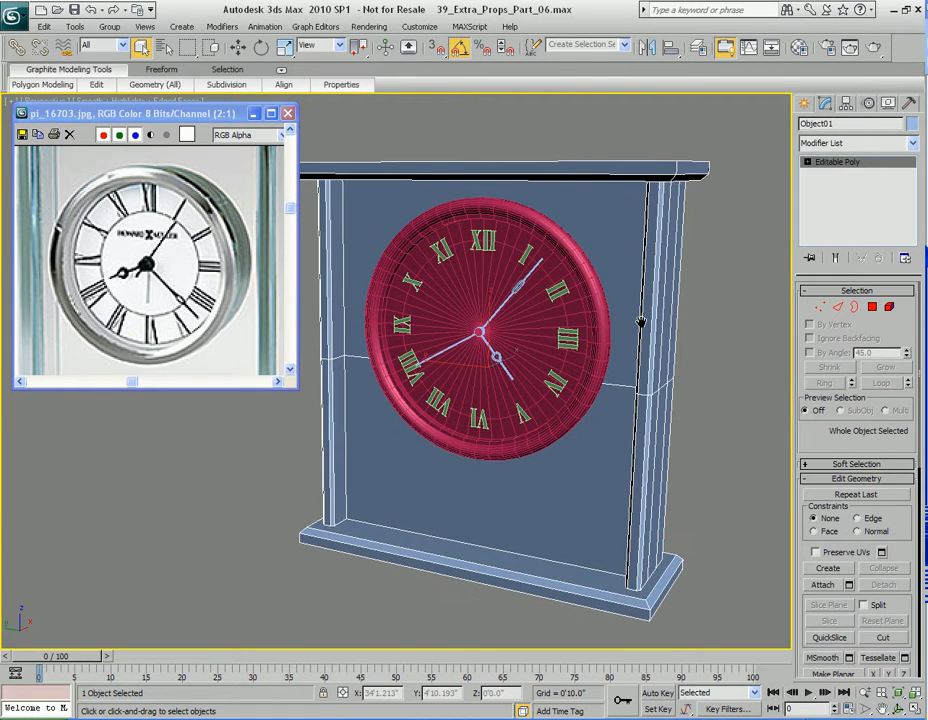
mouse_move(642, 321)
alt+middle_down()
mouse_move(640, 304)
mouse_move(621, 297)
mouse_move(489, 302)
mouse_move(626, 302)
mouse_move(540, 331)
alt+middle_up()
scroll(626, 302, down, 3)
scroll(574, 329, up, 4)
key(alt+x)
Return the clock body to its solid display
scroll(621, 329, up, 3)
alt+middle_drag(638, 331, 597, 325)
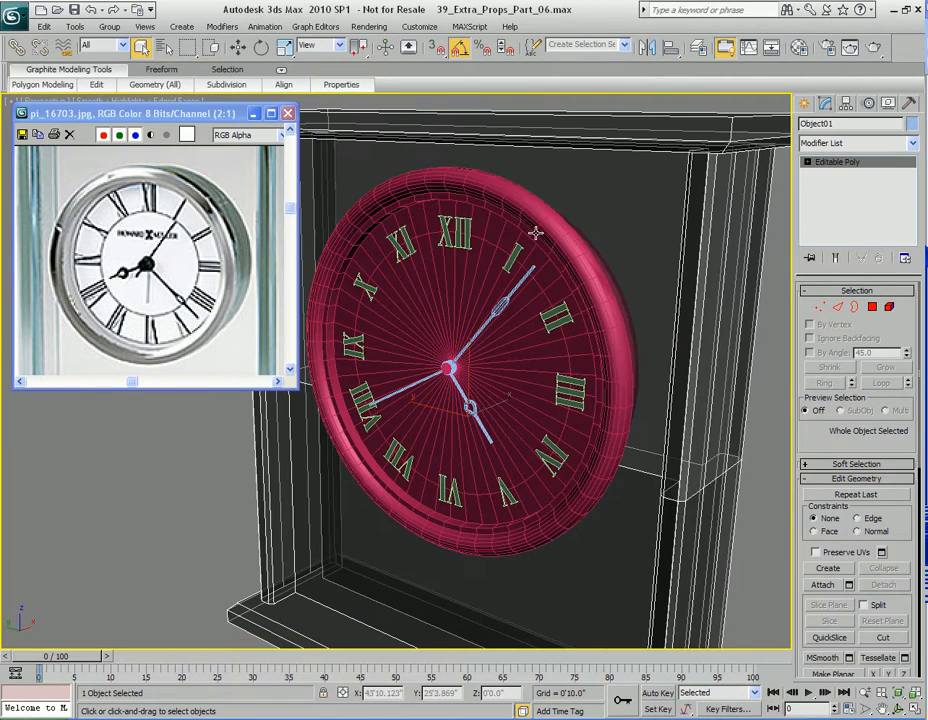
scroll(626, 272, down, 3)
alt+middle_drag(626, 272, 558, 292)
scroll(580, 288, down, 3)
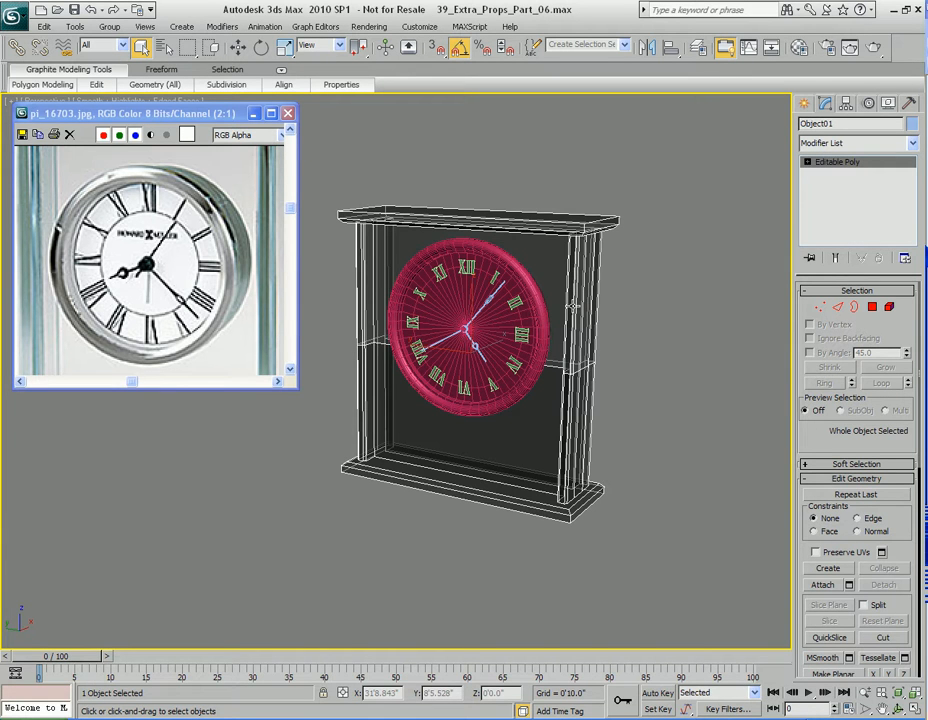
mouse_move(573, 305)
alt+middle_down()
mouse_move(572, 318)
mouse_move(516, 315)
mouse_move(563, 314)
alt+middle_up()
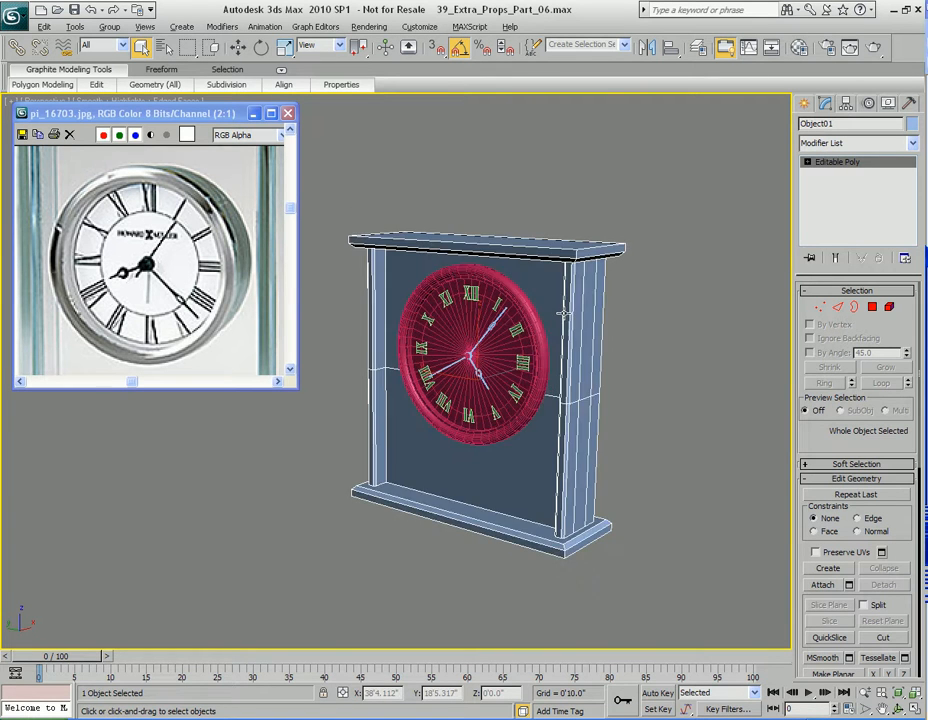
Switch the viewport to wireframe, select all the clock's objects, and close the reference image
key(F3)
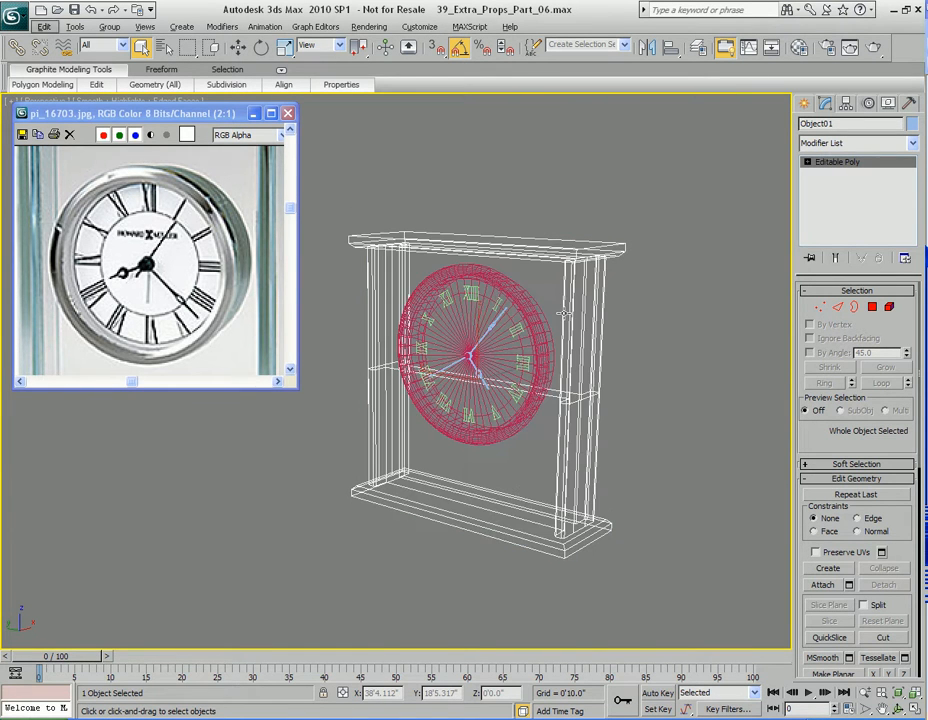
alt+middle_drag(563, 317, 345, 235)
drag(321, 176, 708, 608)
click(289, 113)
middle_drag(484, 299, 433, 270)
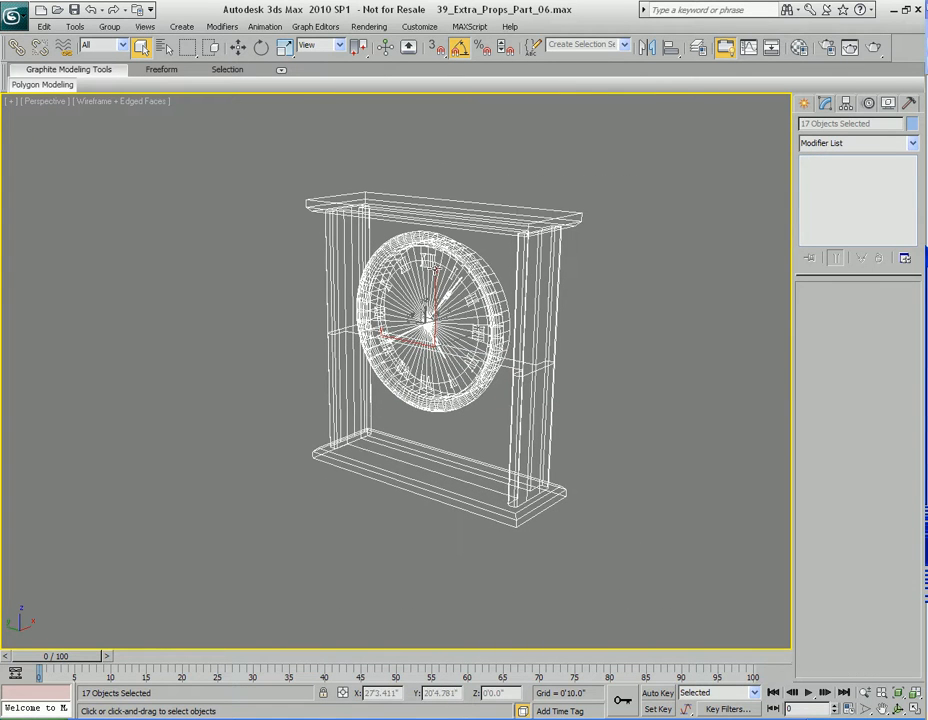
Create a container from all the selected clock objects
drag(269, 153, 663, 590)
click(74, 27)
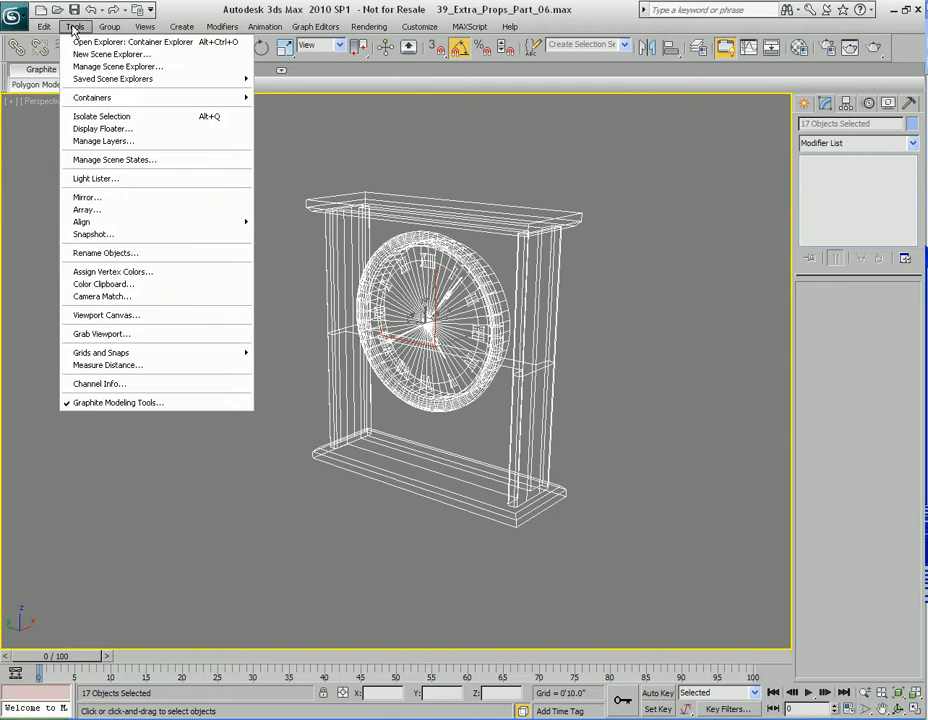
mouse_move(210, 103)
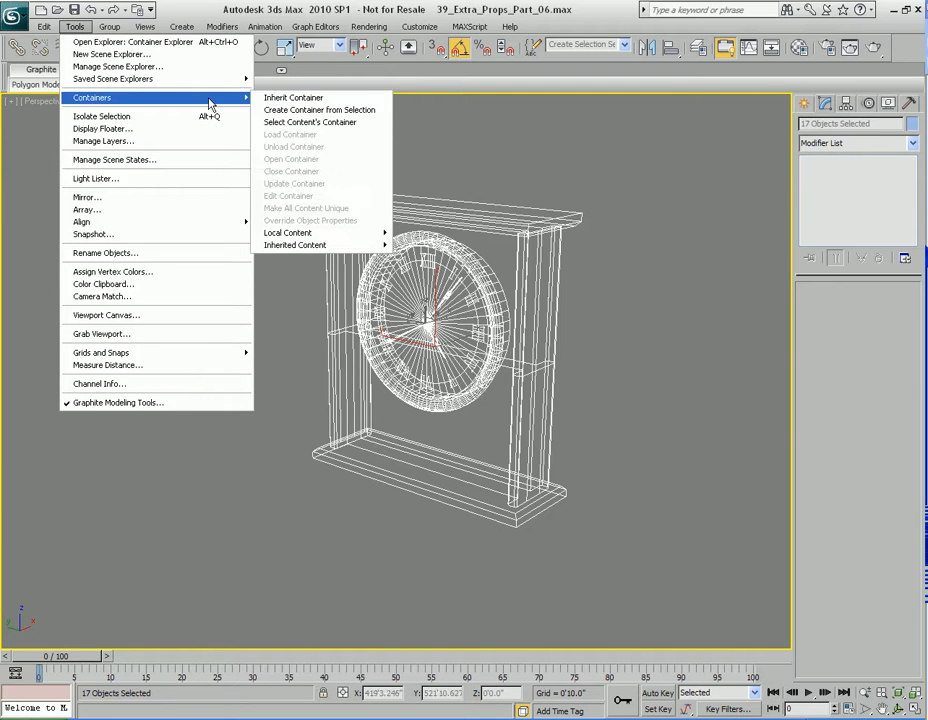
click(349, 110)
alt+middle_drag(362, 118, 528, 315)
middle_drag(422, 362, 446, 380)
scroll(423, 350, up, 2)
scroll(447, 340, down, 2)
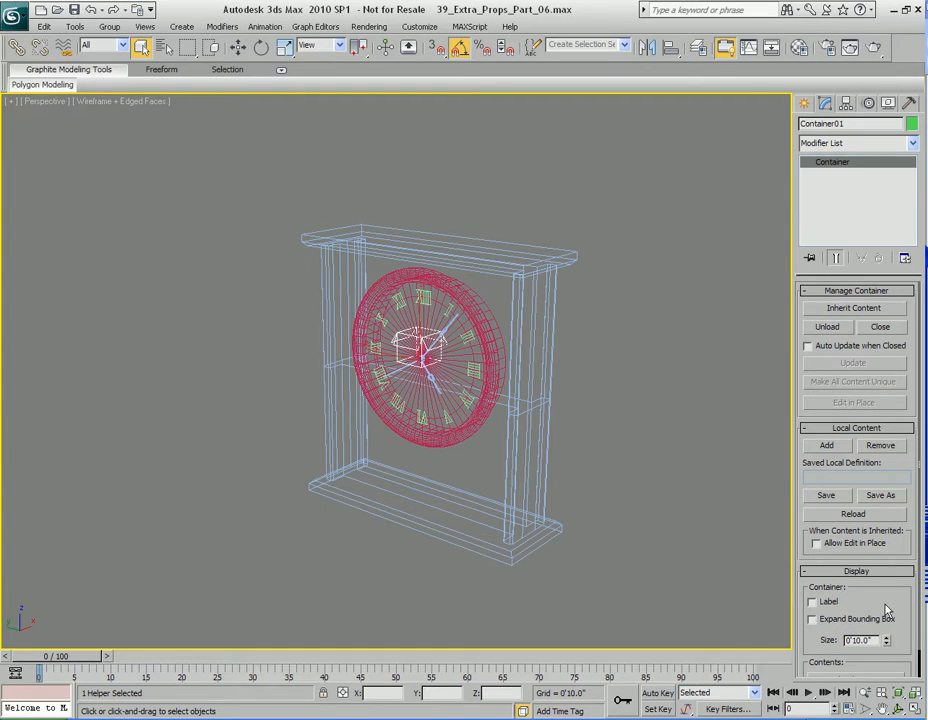
Show the container's label and set its display size to 4'6.0"
click(812, 601)
drag(888, 651, 885, 611)
alt+middle_drag(634, 496, 538, 414)
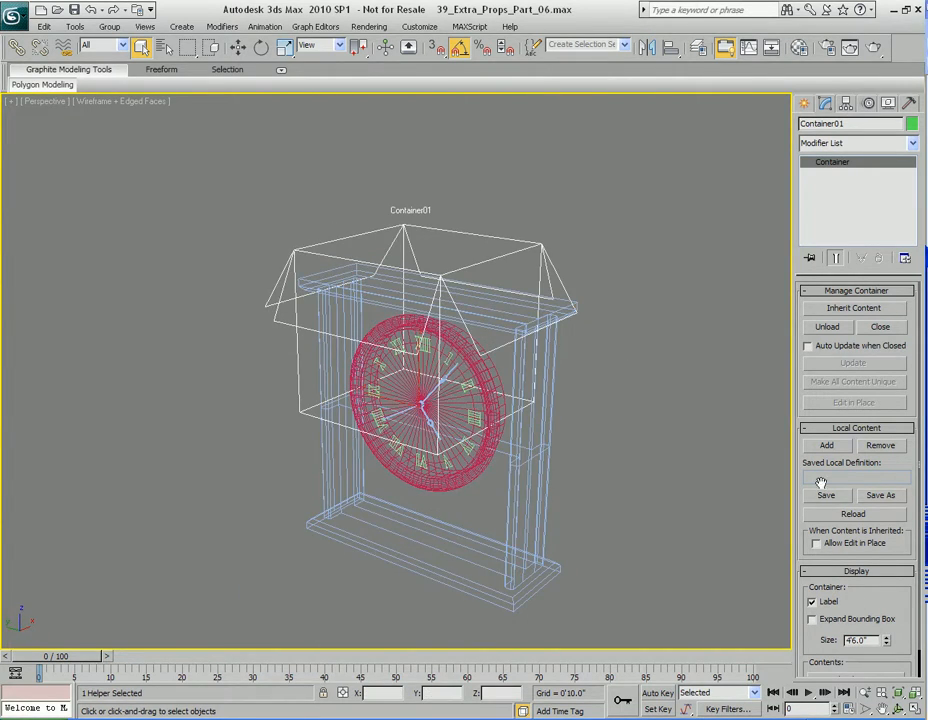
Rename the container as Container Clock
double_click(859, 126)
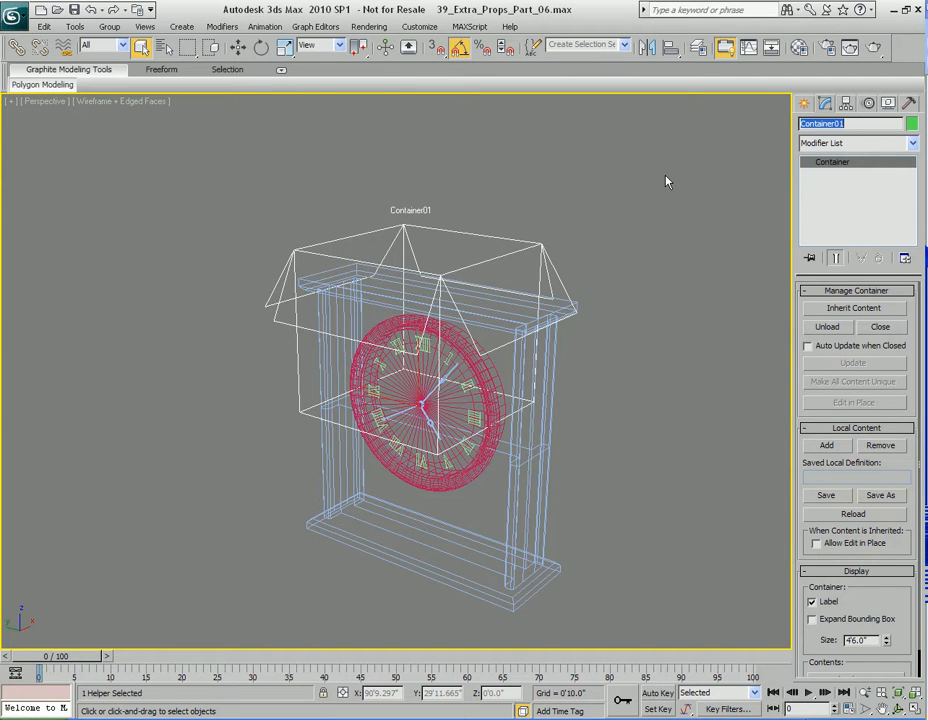
text(cON)
key(BackSpace)
key(BackSpace)
key(BackSpace)
key(BackSpace)
key(BackSpace)
key(BackSpace)
key(BackSpace)
key(BackSpace)
key(BackSpace)
Save the container's local definition in the scenes folder as Container_Clock
middle_drag(431, 288, 508, 306)
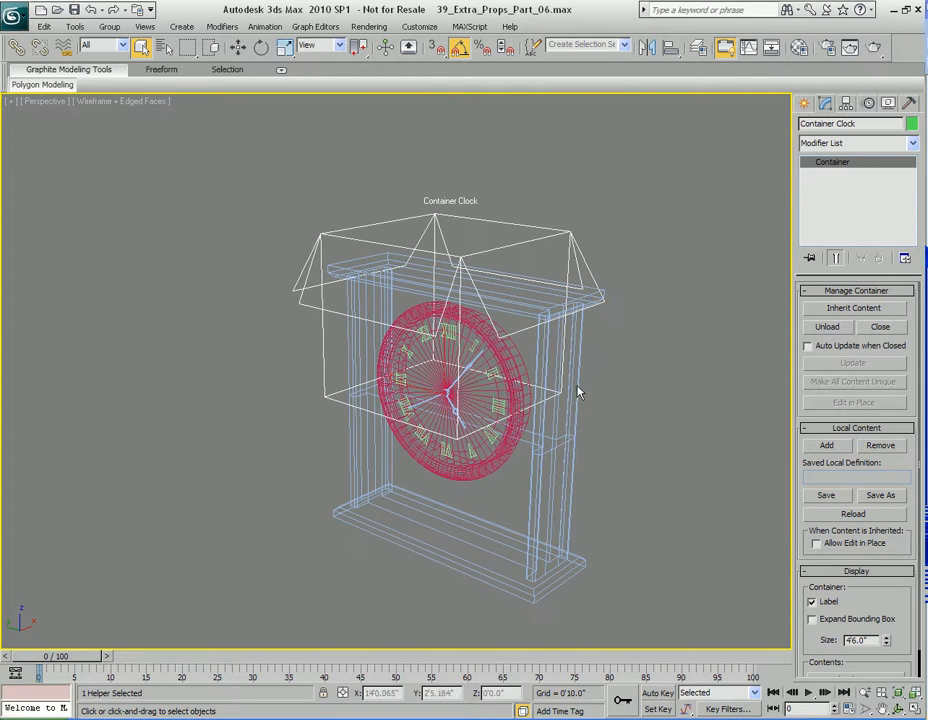
click(826, 496)
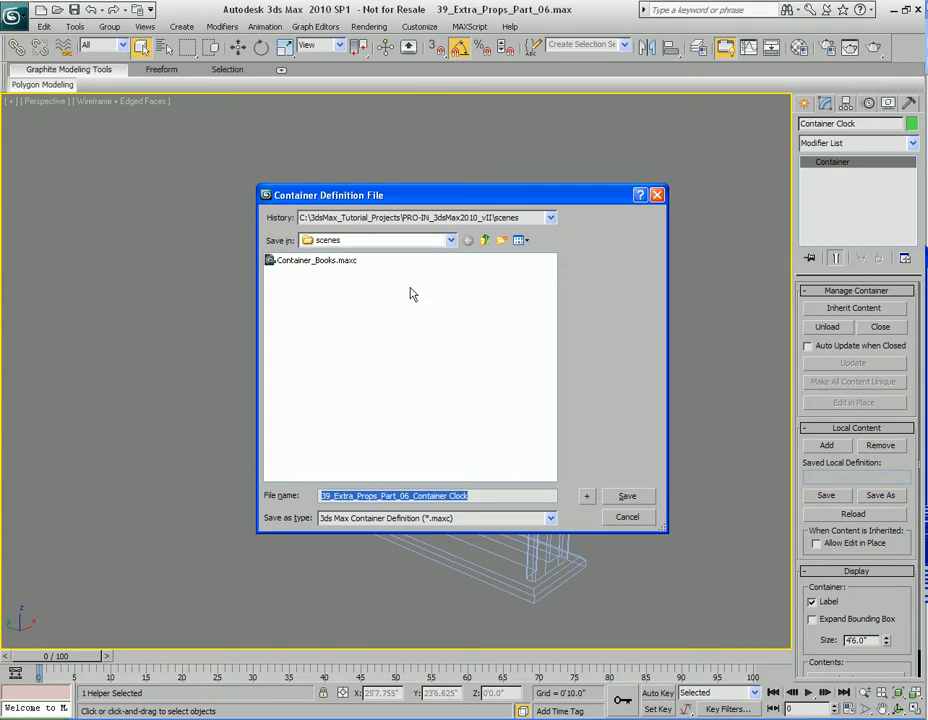
text(Contian)
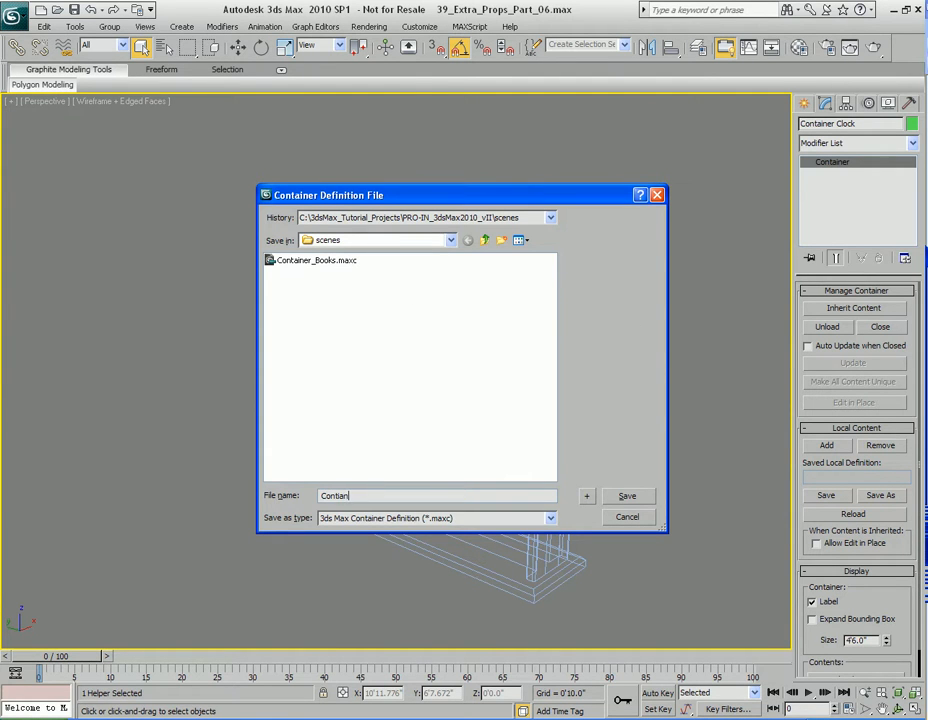
key(BackSpace)
key(BackSpace)
key(BackSpace)
key(BackSpace)
text(tainer)
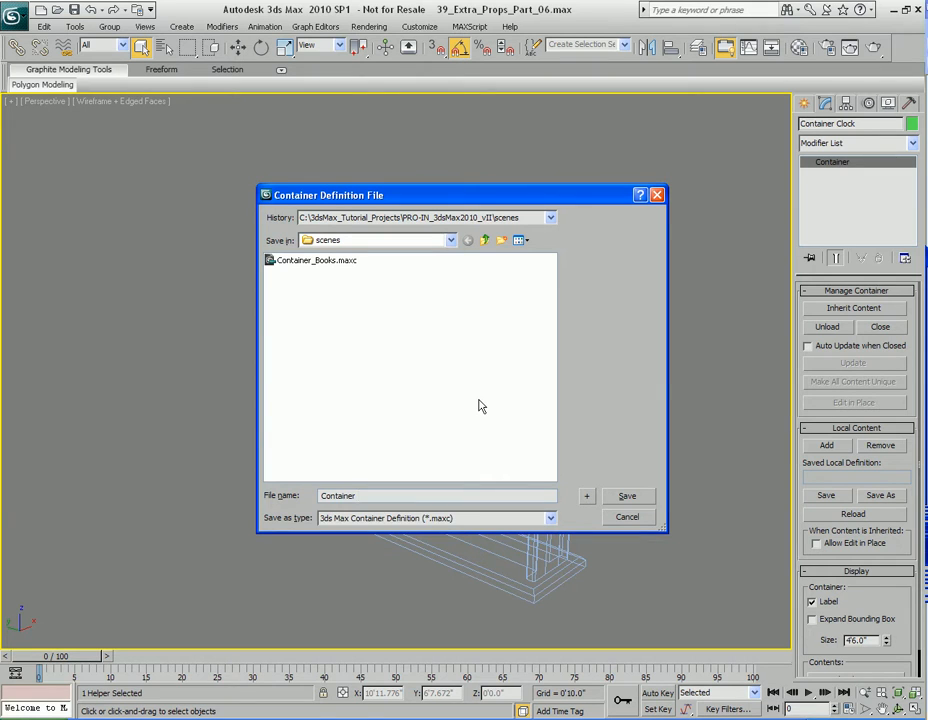
key(BackSpace)
text(_Clock)
key(Return)
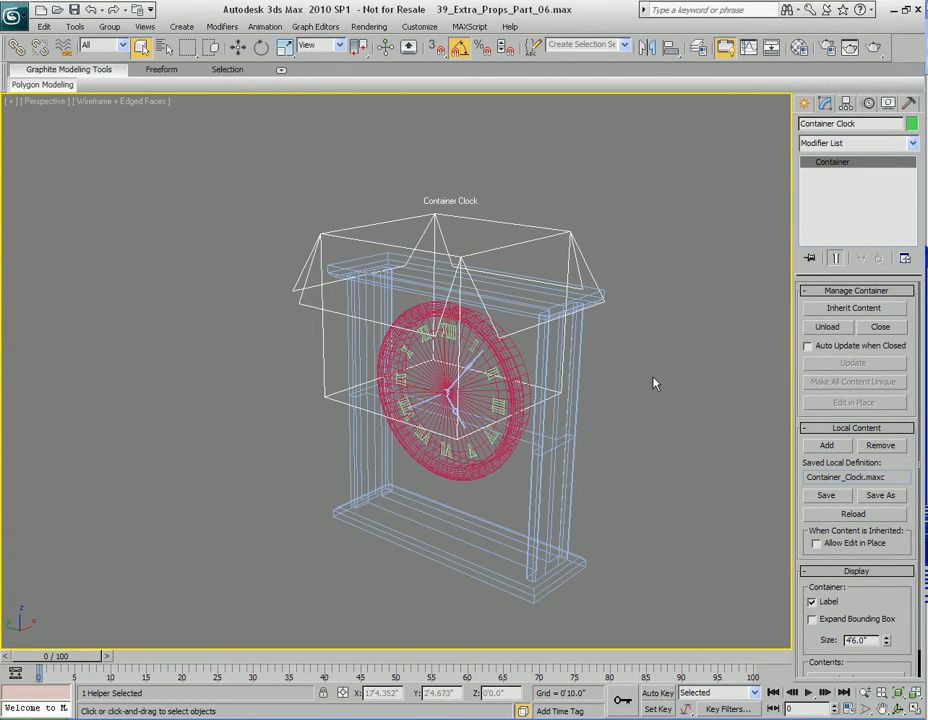